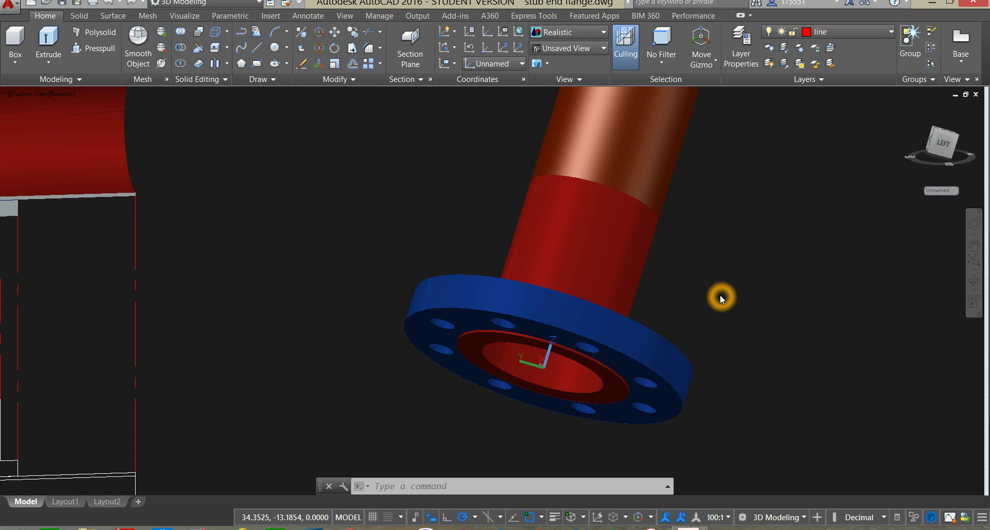
Try moving the blue flange farther up the pipe, then undo the move
left_click(638, 251)
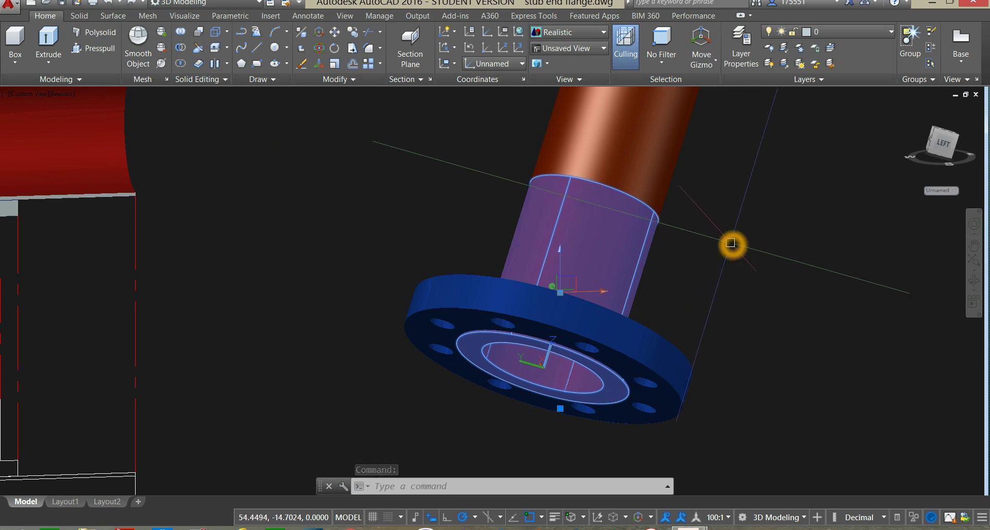
key("Escape")
left_click(645, 335)
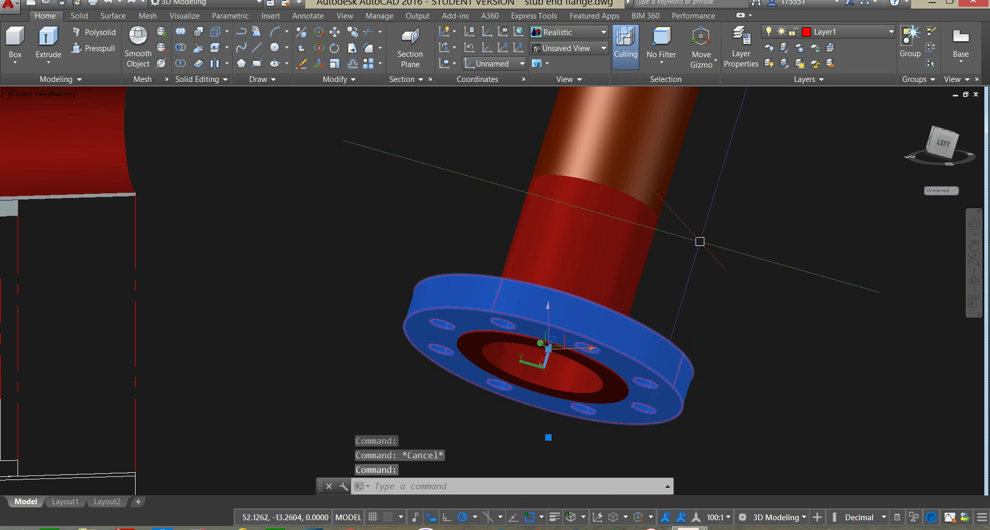
left_click(700, 242)
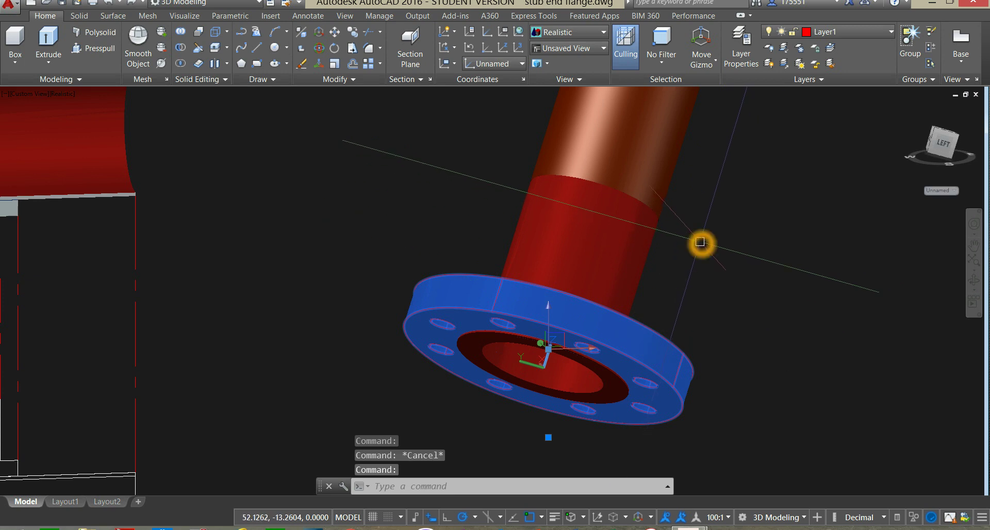
right_click(700, 241)
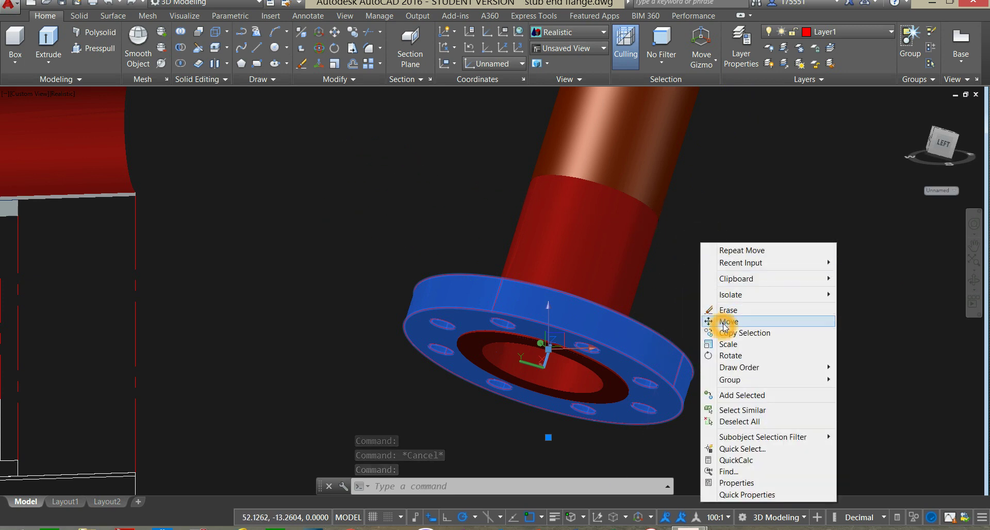
left_click(723, 321)
left_click(711, 299)
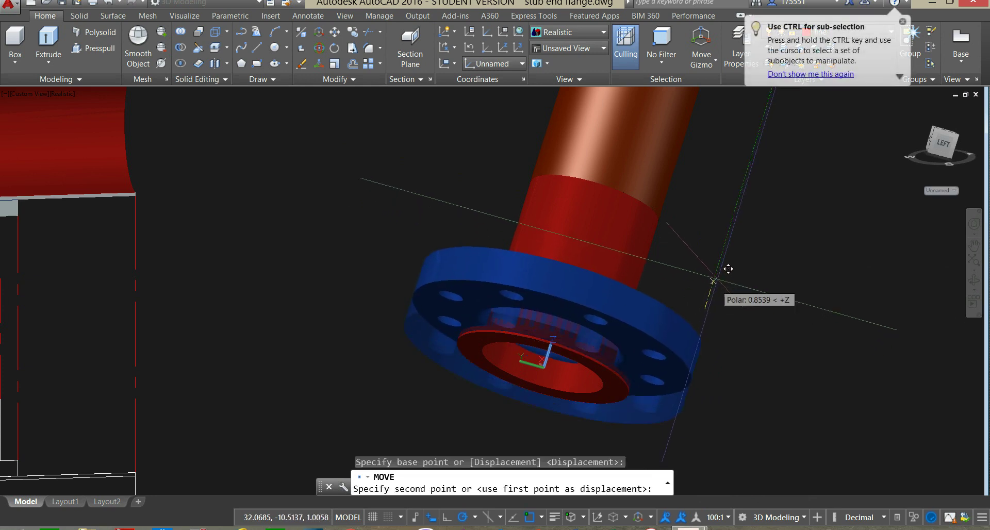
left_click(752, 168)
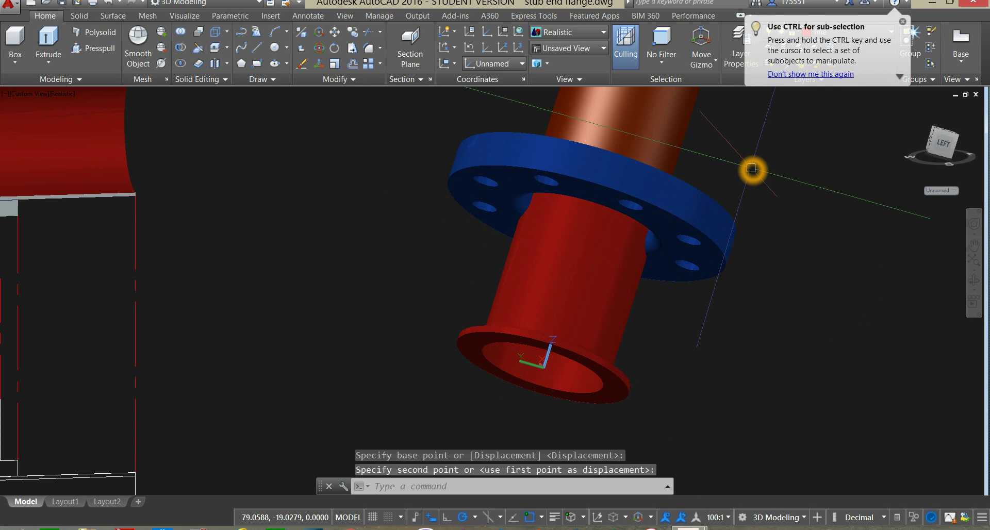
key("ctrl+z")
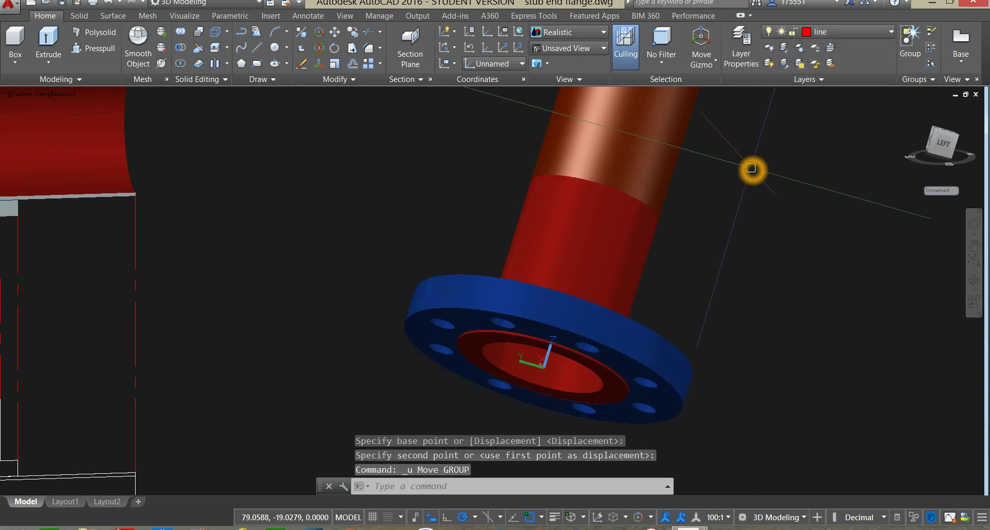
key("ctrl+z")
Pan, zoom and orbit to frame the dimensioned flange and stub end section profiles
scroll(626, 290, "down", 3)
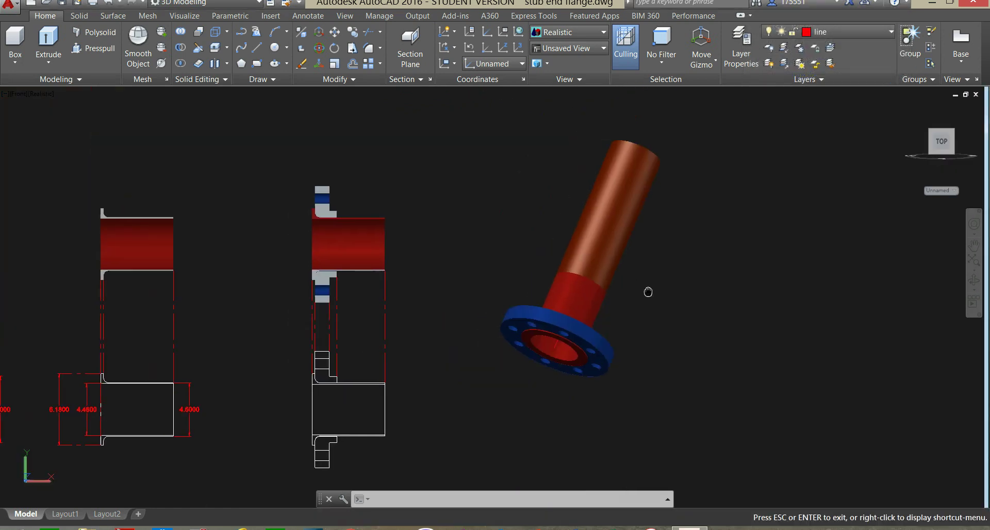
middle_click_drag(648, 289, 791, 266)
key("Escape")
scroll(579, 316, "up", 2)
middle_click_drag(579, 316, 844, 289)
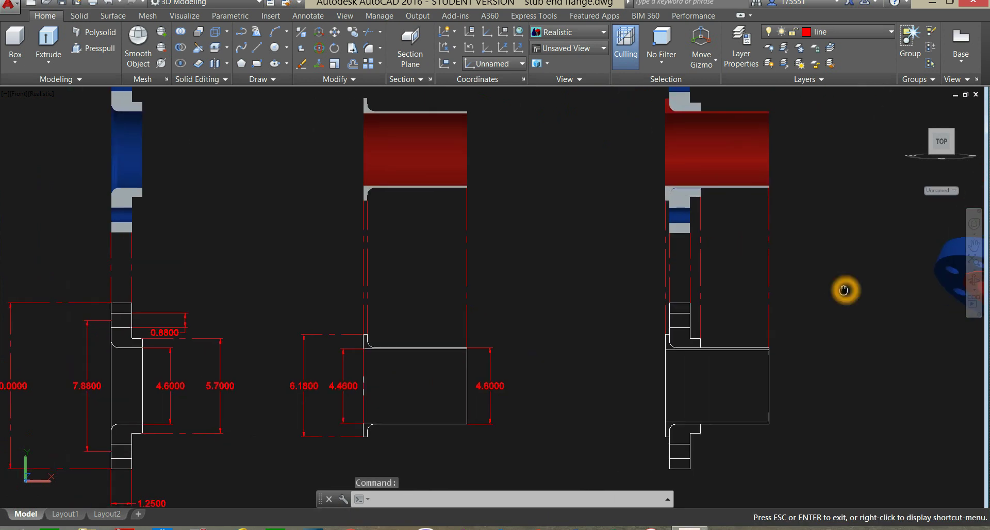
middle_click_drag(547, 332, 773, 303)
middle_click_drag(448, 325, 511, 325)
scroll(511, 325, "down", 2)
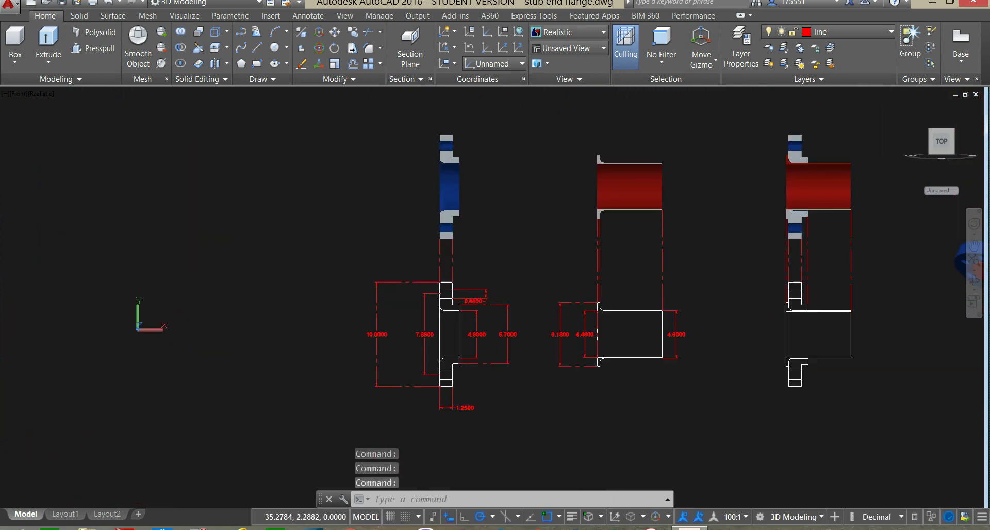
middle_click_drag(494, 277, 431, 190, "shift")
scroll(499, 277, "up", 3)
scroll(516, 261, "down", 3)
scroll(477, 227, "up", 2)
scroll(480, 227, "up", 2)
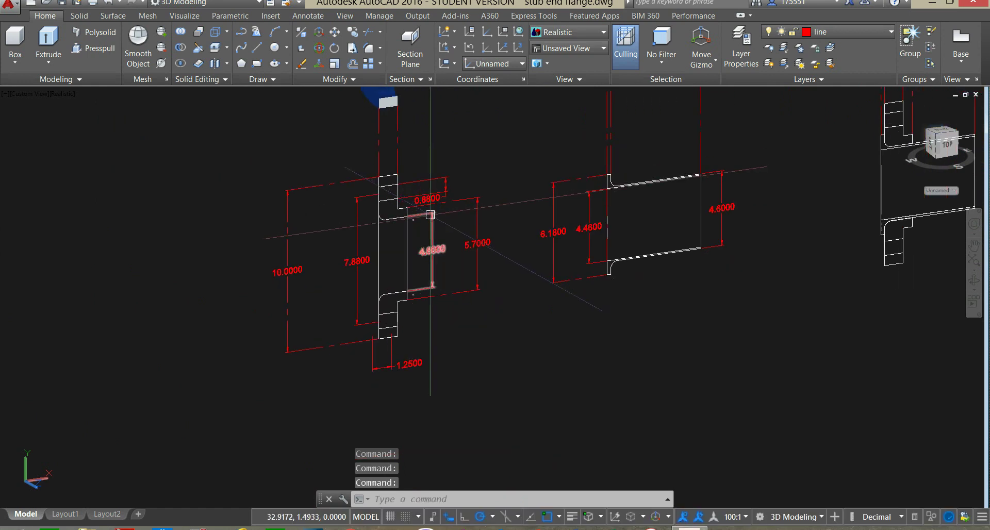
scroll(438, 222, "up", 2)
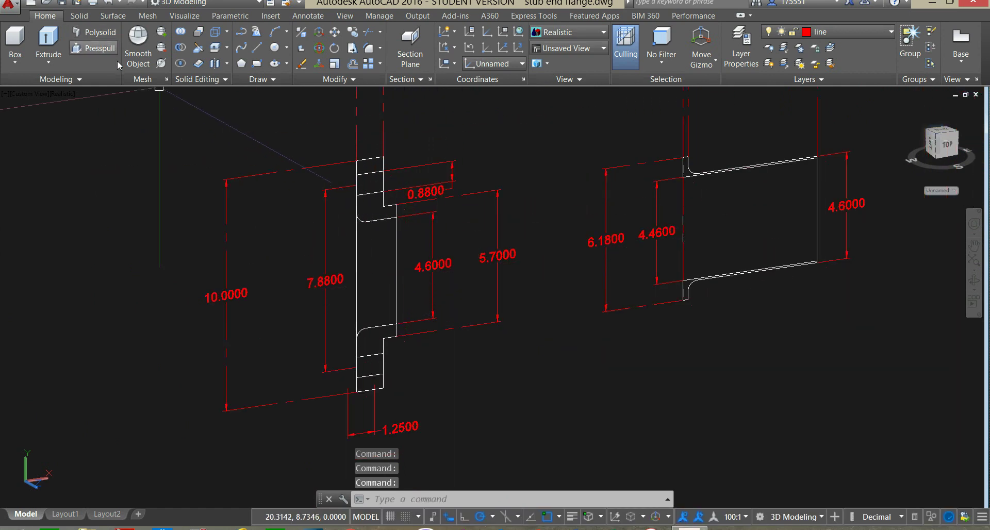
Show the application menu with its file commands and recent drawings
left_click(90, 137)
left_click(89, 137)
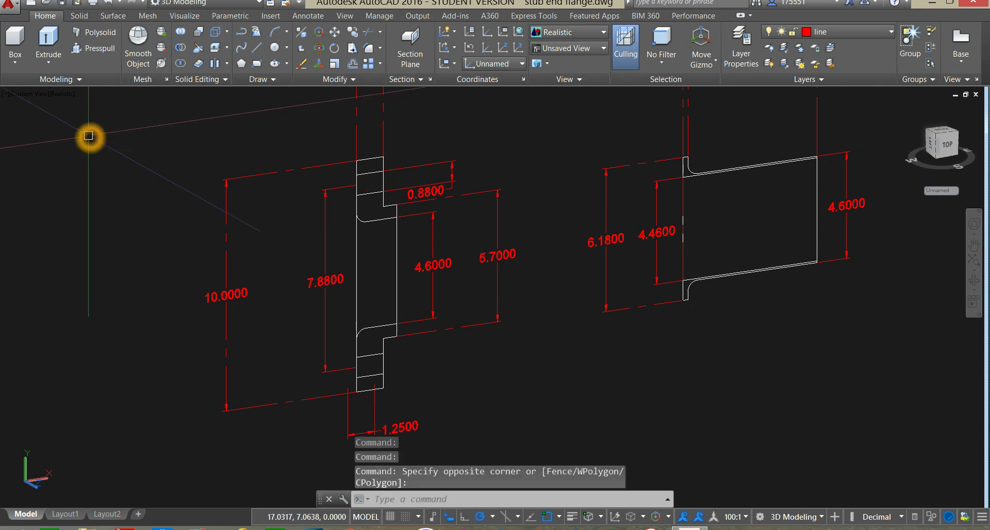
left_click(15, 6)
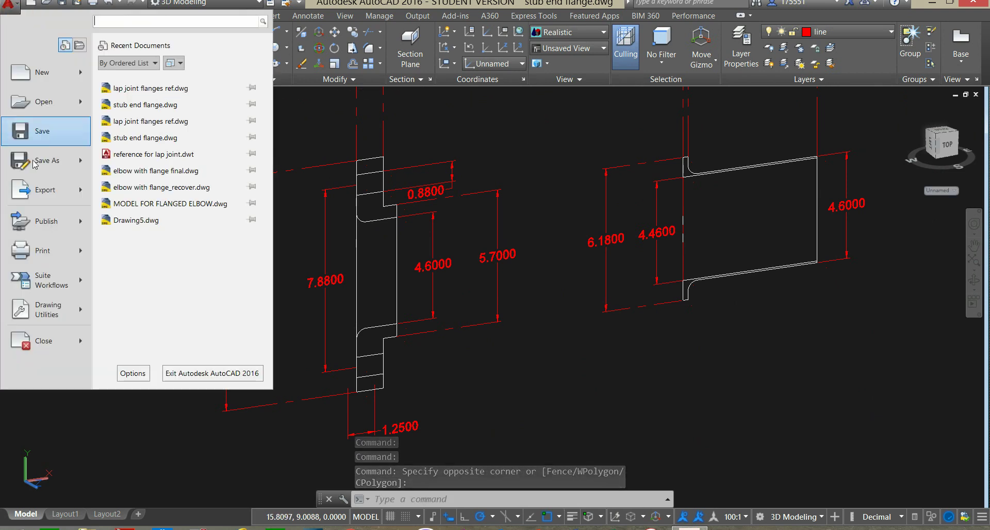
Create the new drawing Drawing4 from the acad3D template
key("Escape")
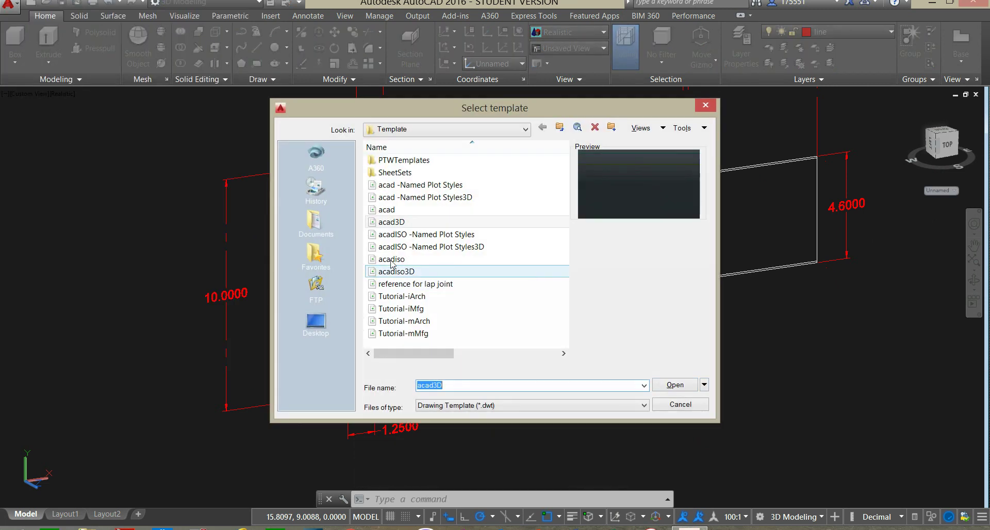
left_click(410, 223)
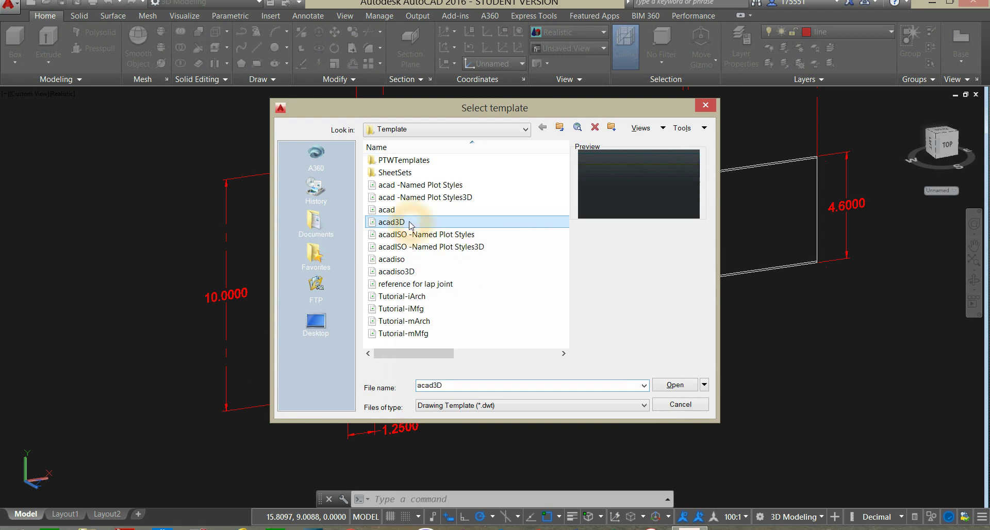
left_click(671, 386)
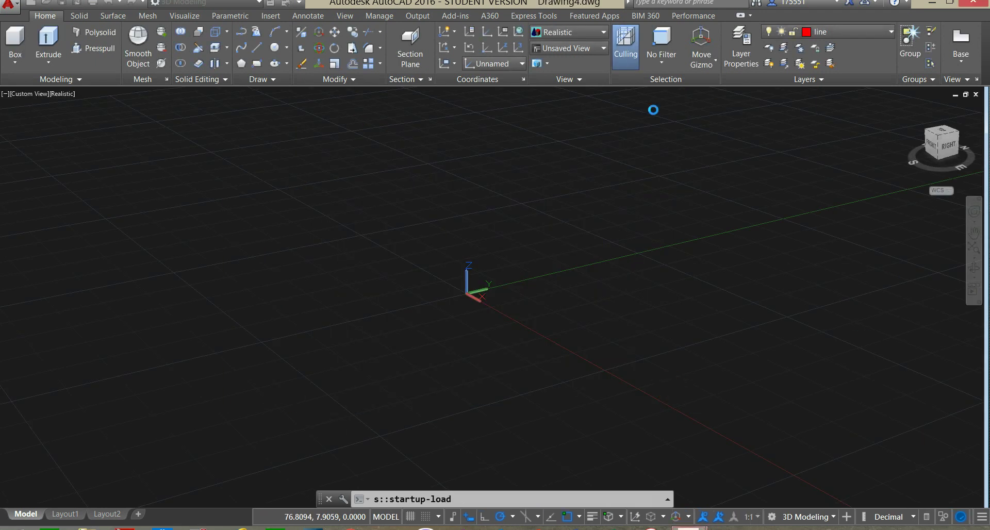
Tile the drawings vertically, with stub end flange on the left and Drawing4 on the right
left_click(346, 21)
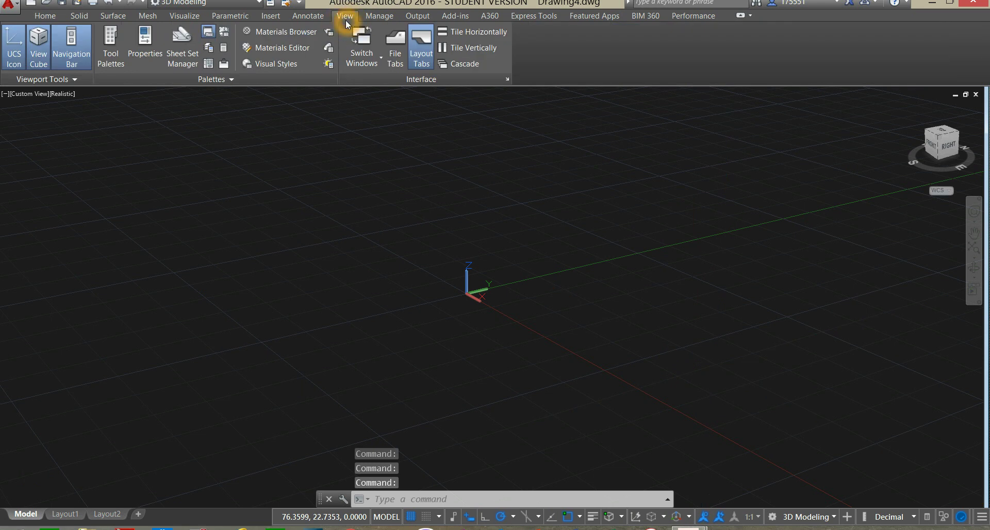
left_click(466, 51)
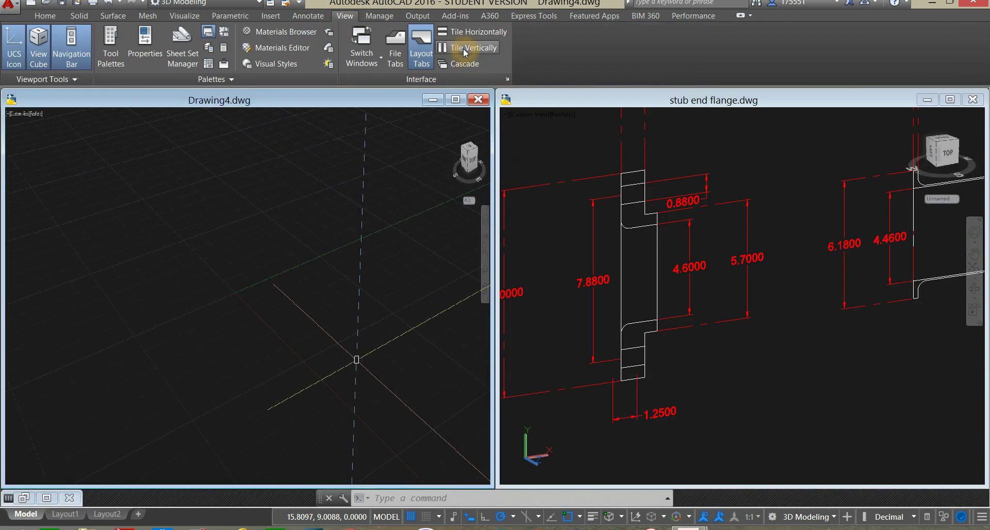
left_click(541, 104)
left_click(479, 51)
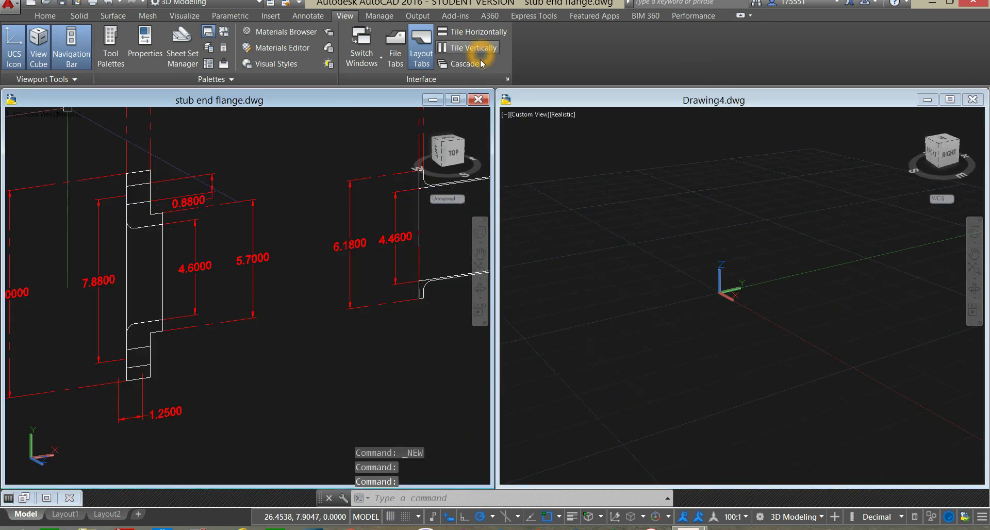
left_click(616, 291)
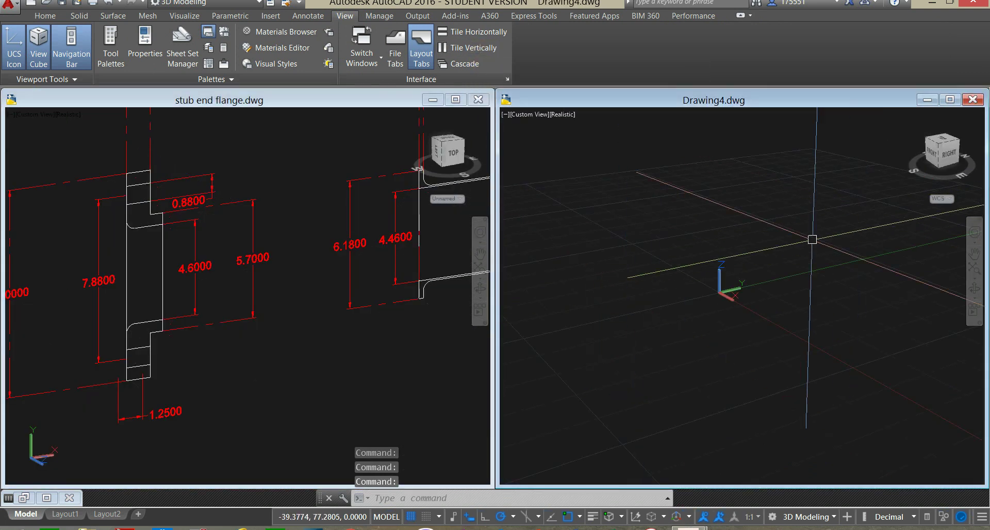
Narrow the stub end flange window to widen Drawing4, and orbit the flange section to Front
middle_click_drag(777, 277, 718, 290)
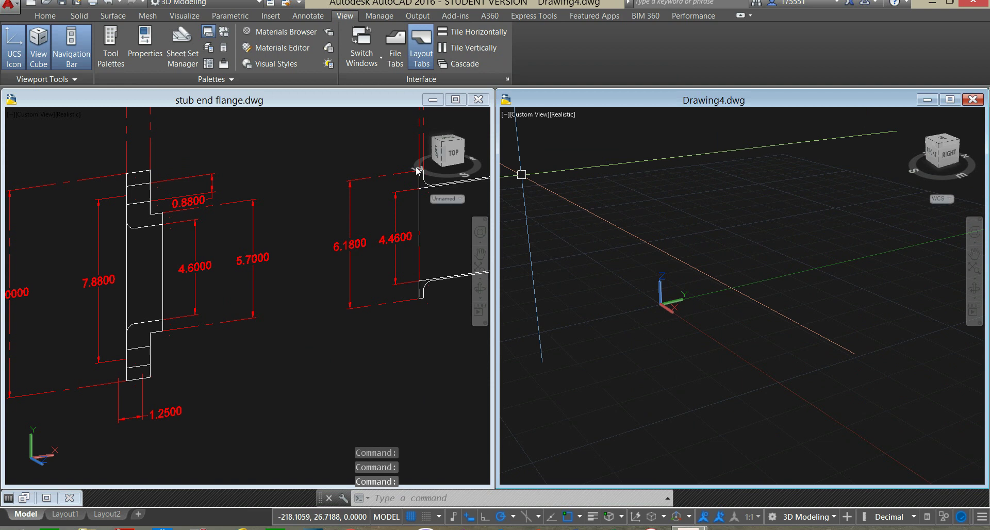
left_click_drag(493, 171, 334, 177)
left_click_drag(497, 192, 341, 193)
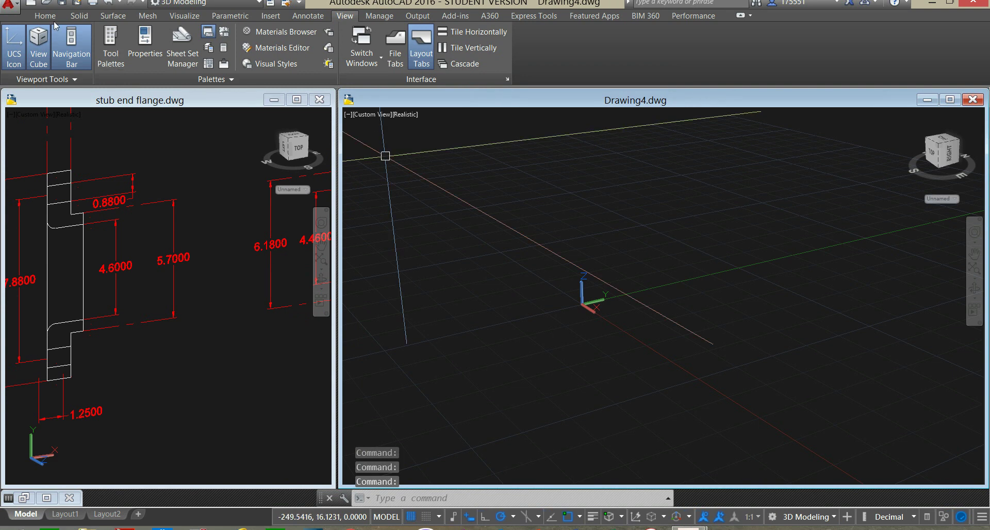
left_click(45, 16)
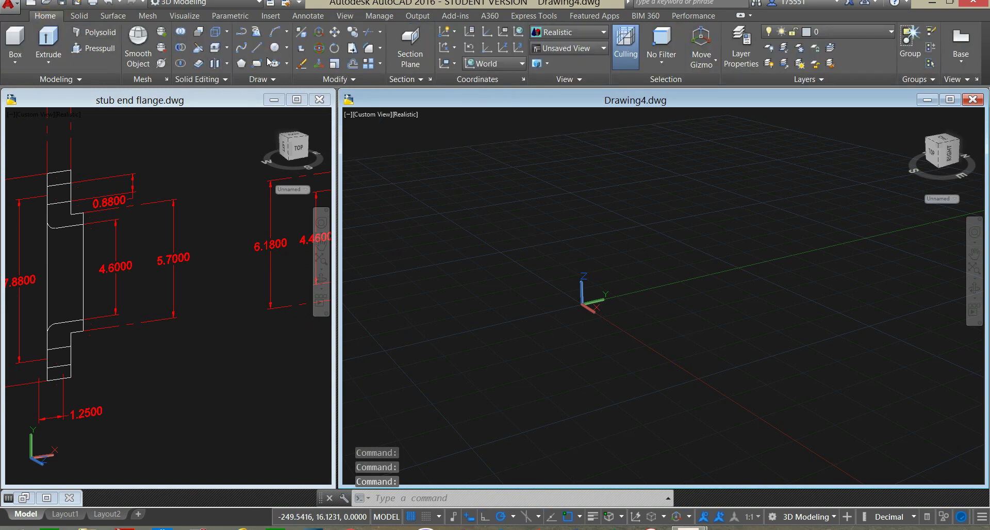
left_click(220, 369)
middle_click_drag(220, 369, 357, 391, "shift")
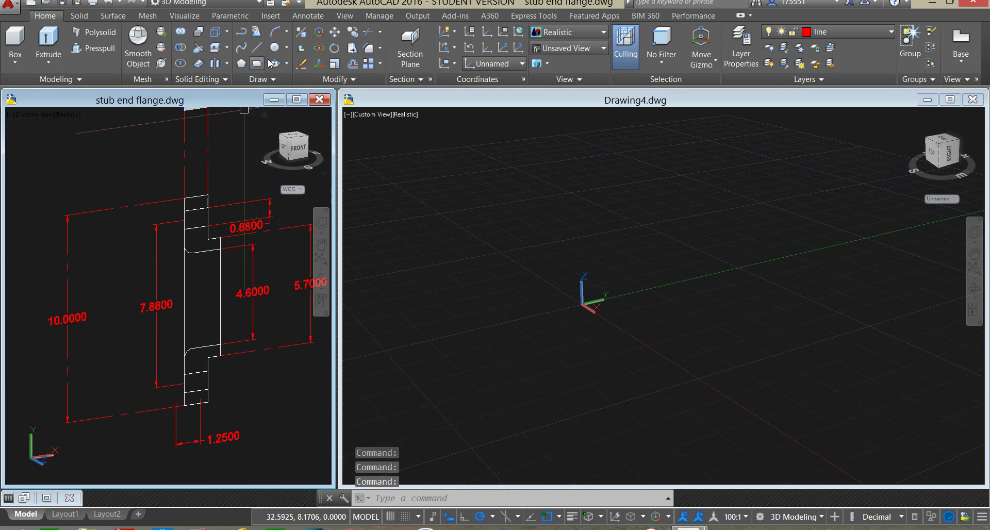
In Drawing4, draw a 10-diameter circle and frame it in the view
key("ctrl+Tab")
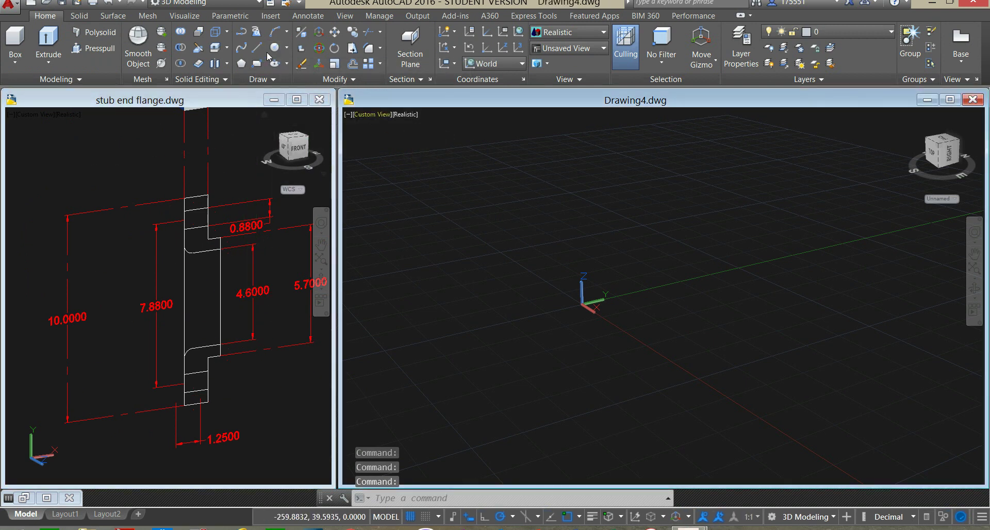
left_click(274, 52)
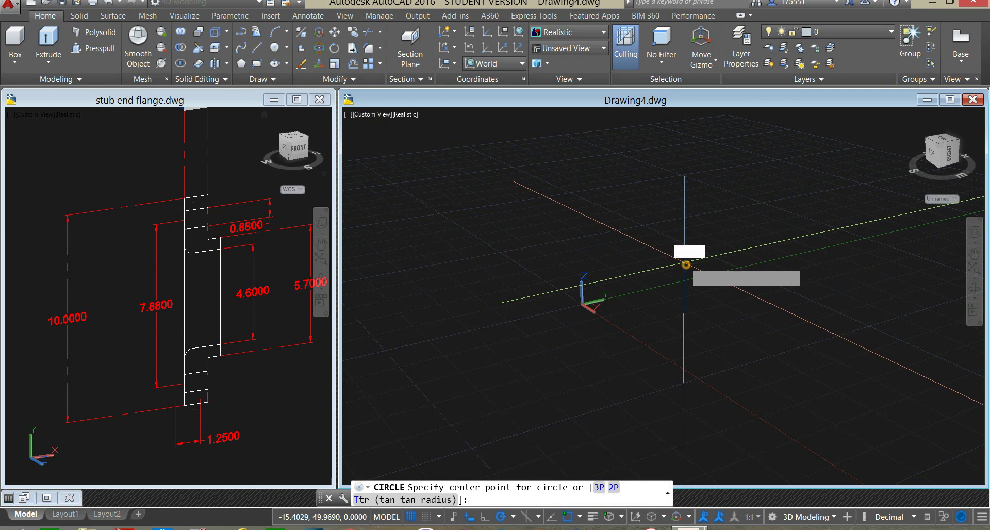
left_click(685, 263)
left_click(693, 210)
type("d")
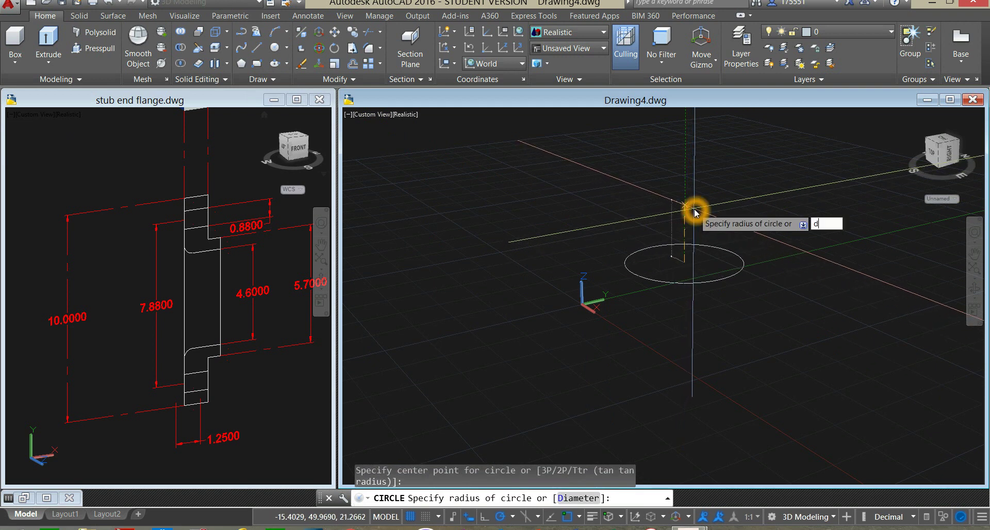
key("Return")
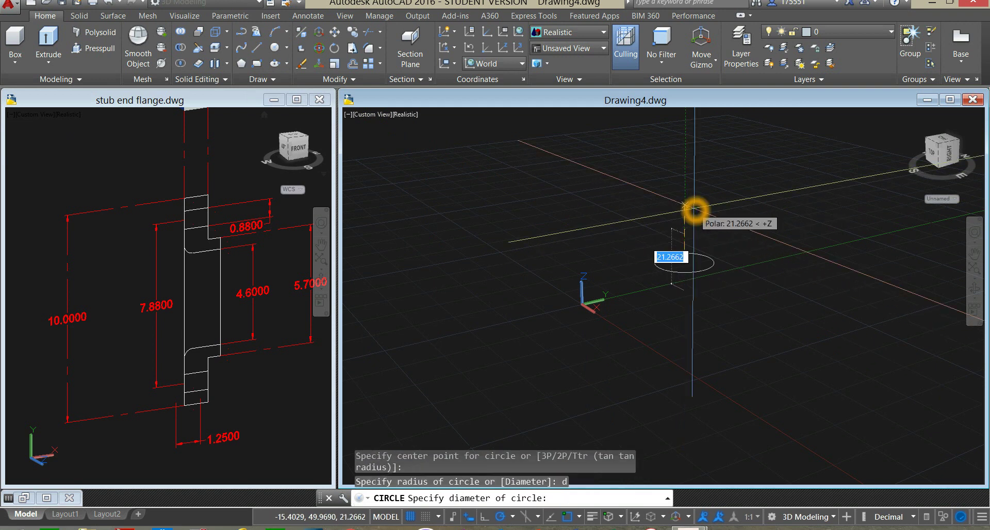
type("10")
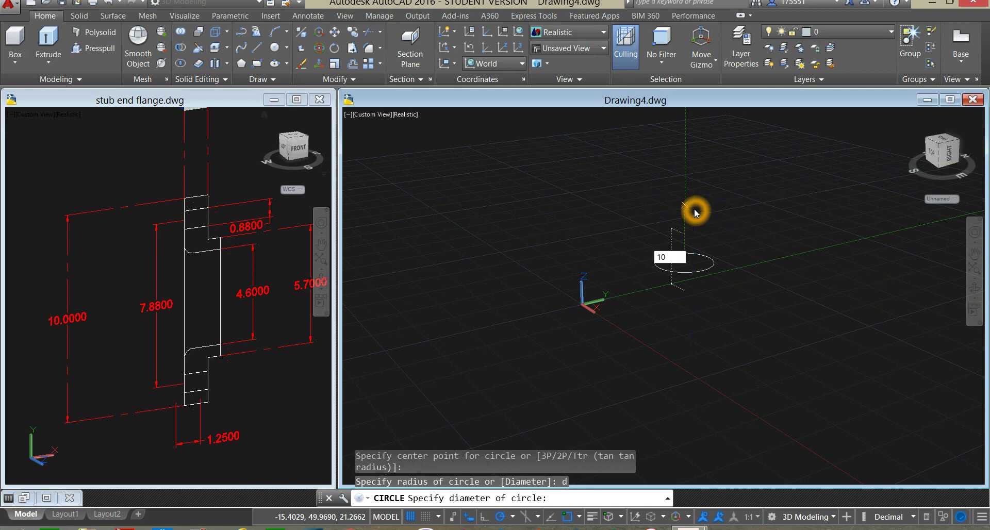
key("Return")
scroll(580, 338, "up", 5)
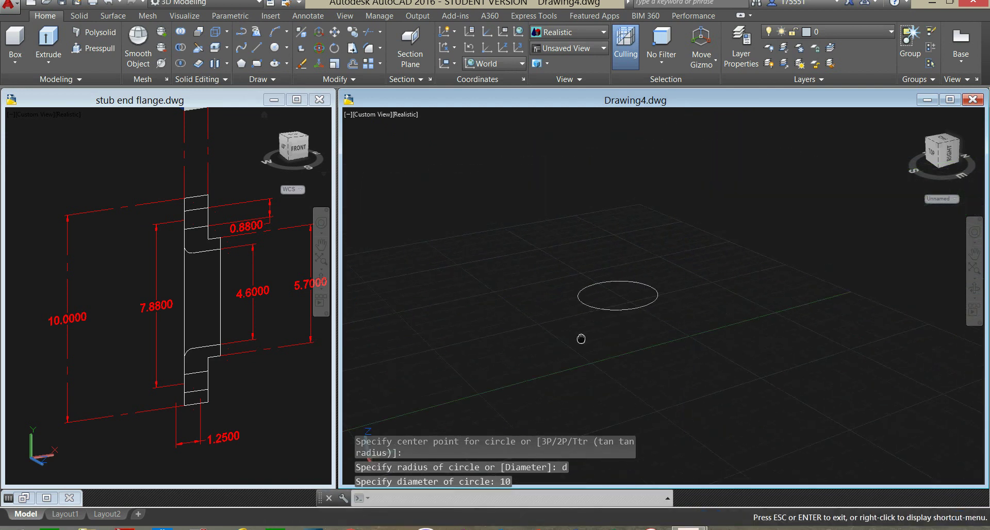
middle_click_drag(576, 343, 671, 232)
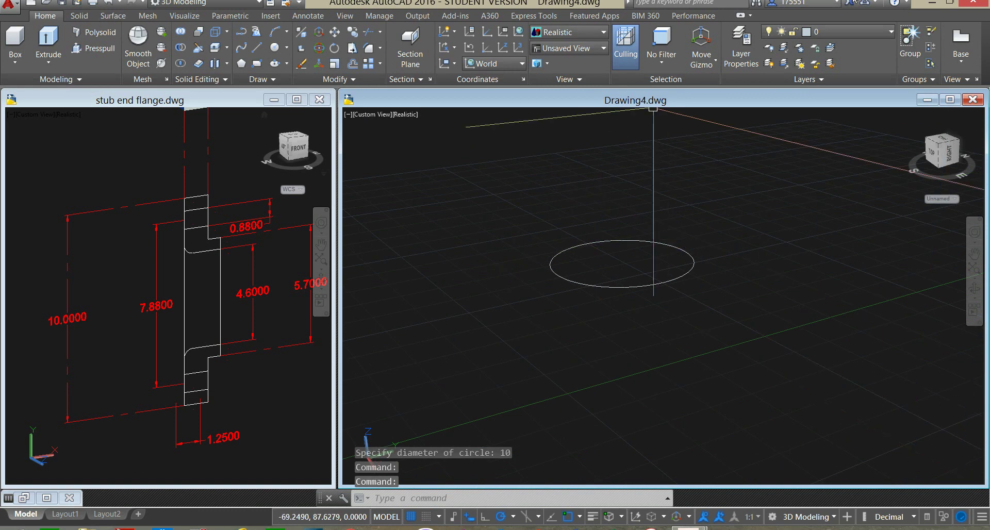
left_click(866, 32)
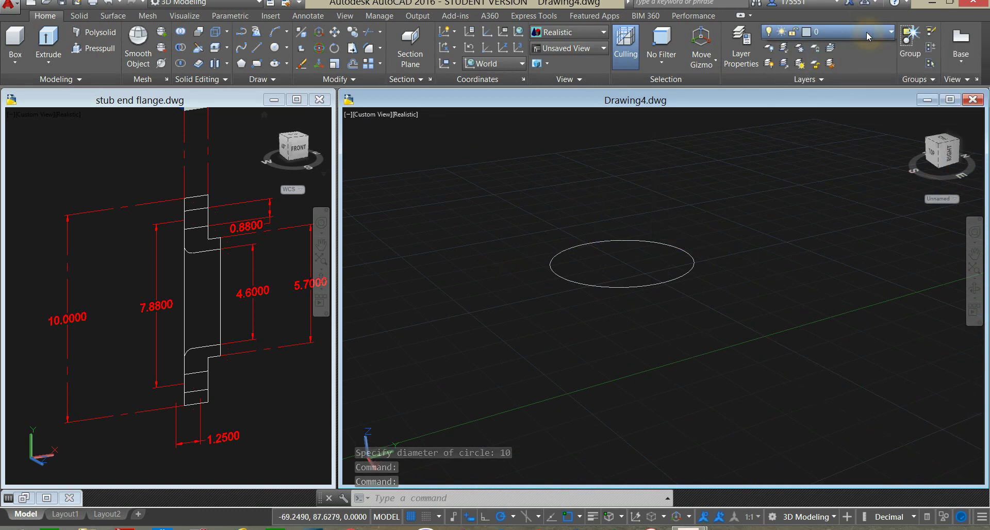
Create Layer1 in the Layer Properties Manager and give it the Index colour red
left_click(745, 37)
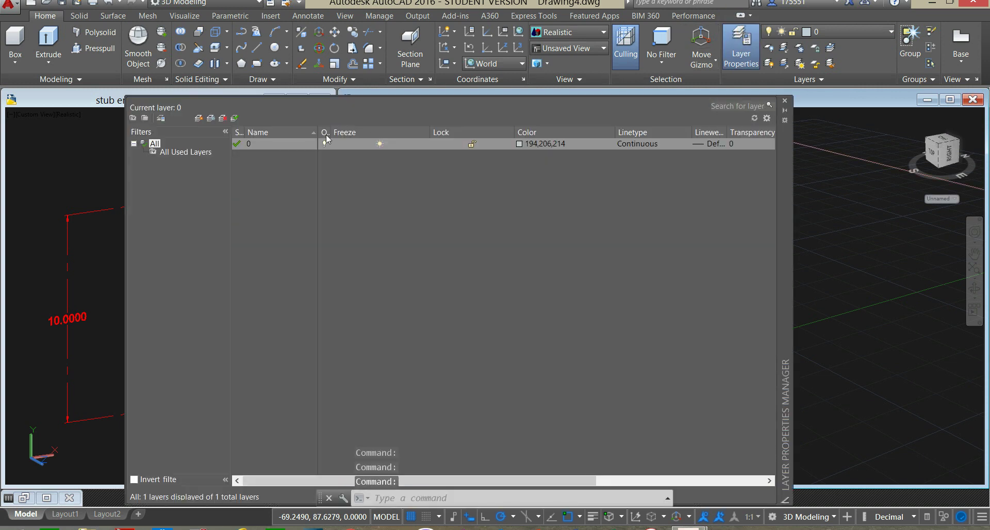
left_click(199, 119)
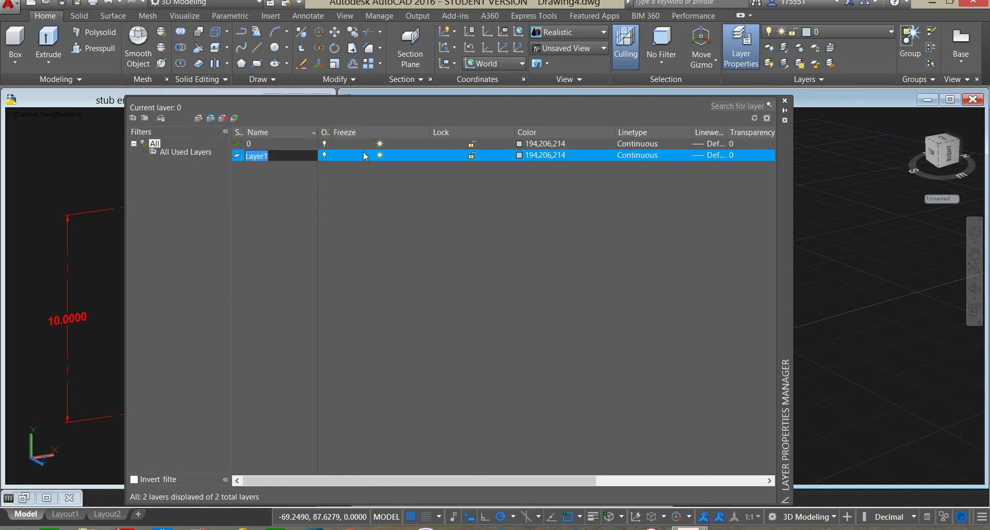
left_click(520, 155)
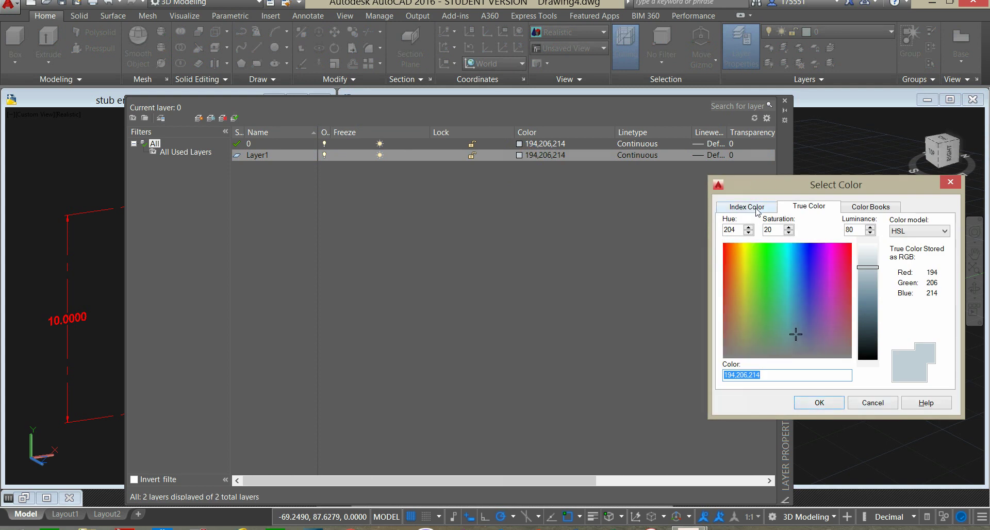
left_click(757, 208)
left_click(729, 330)
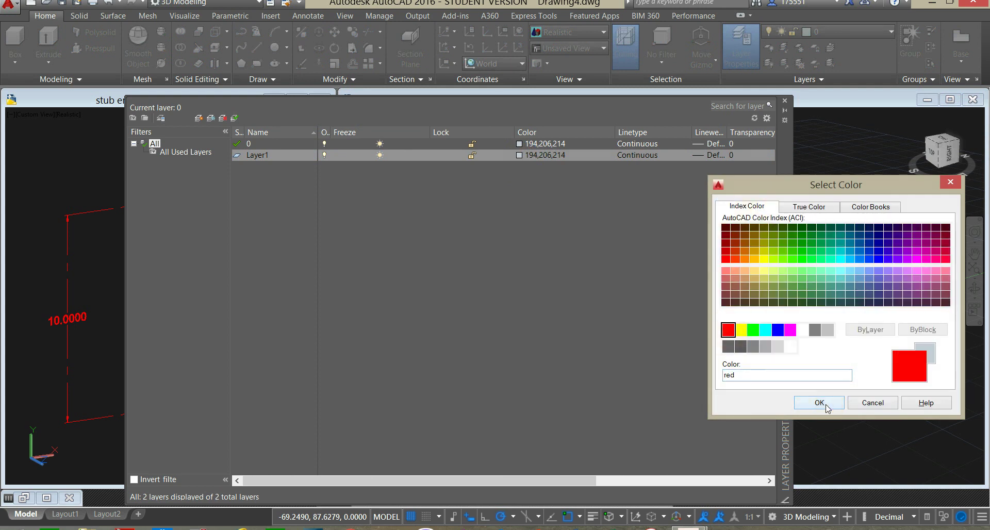
left_click(819, 402)
left_click(785, 101)
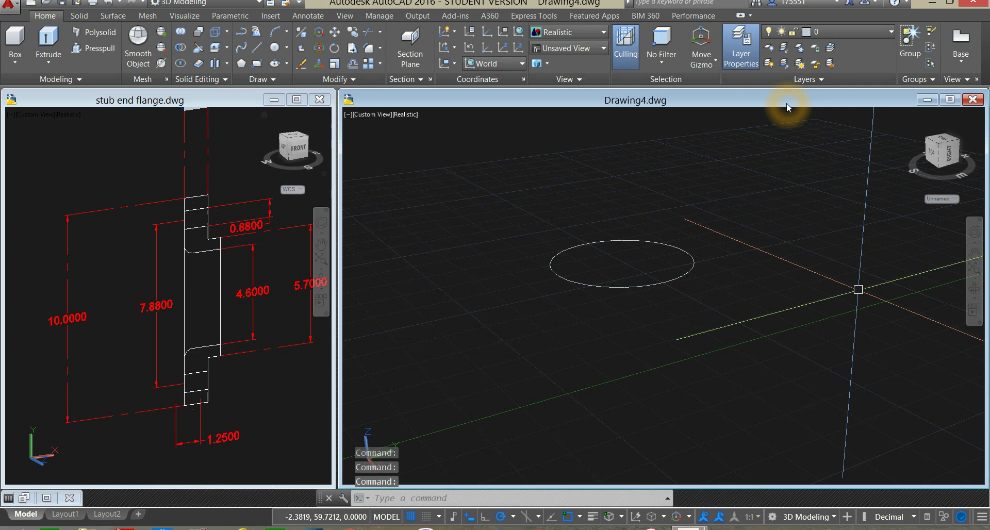
With red Layer1 current, draw a 7.88-diameter circle centred on the 10-diameter circle
left_click(877, 34)
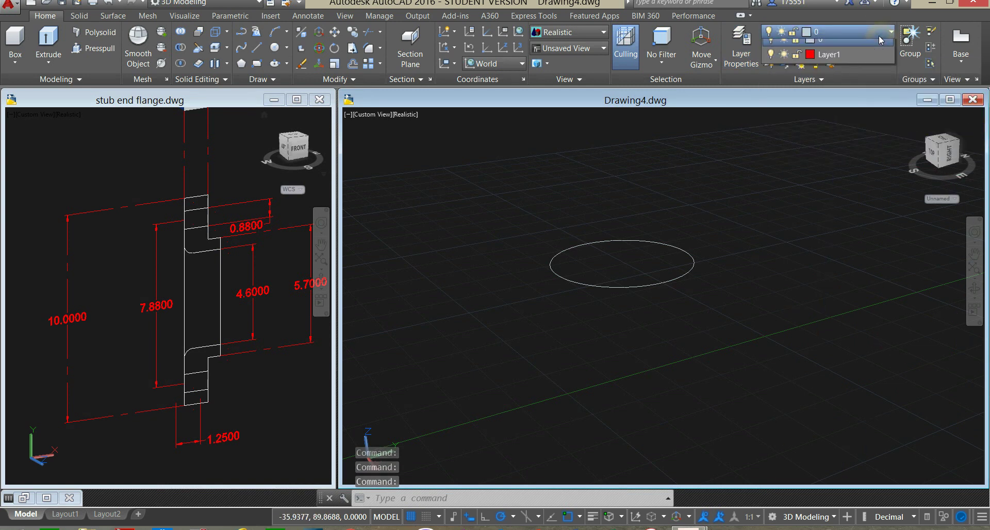
left_click(849, 60)
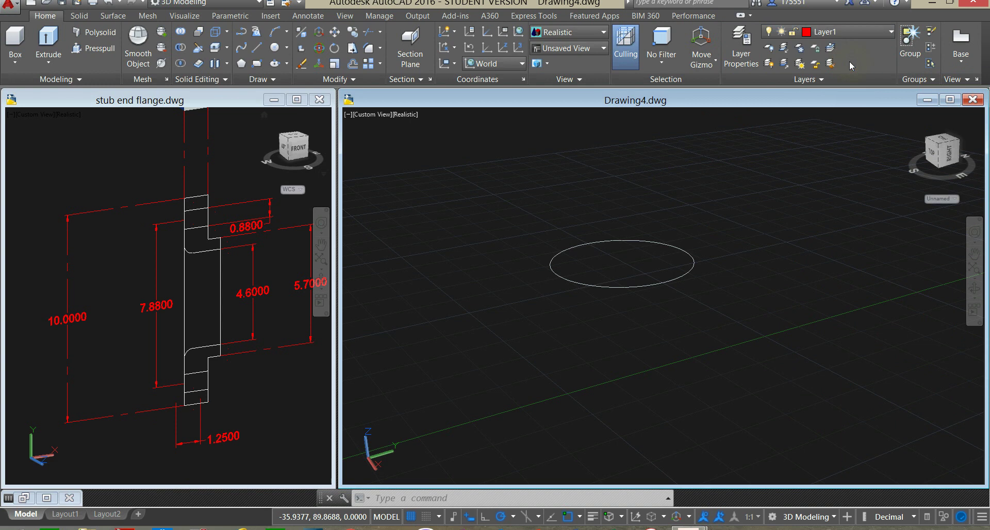
left_click(275, 49)
left_click(622, 262)
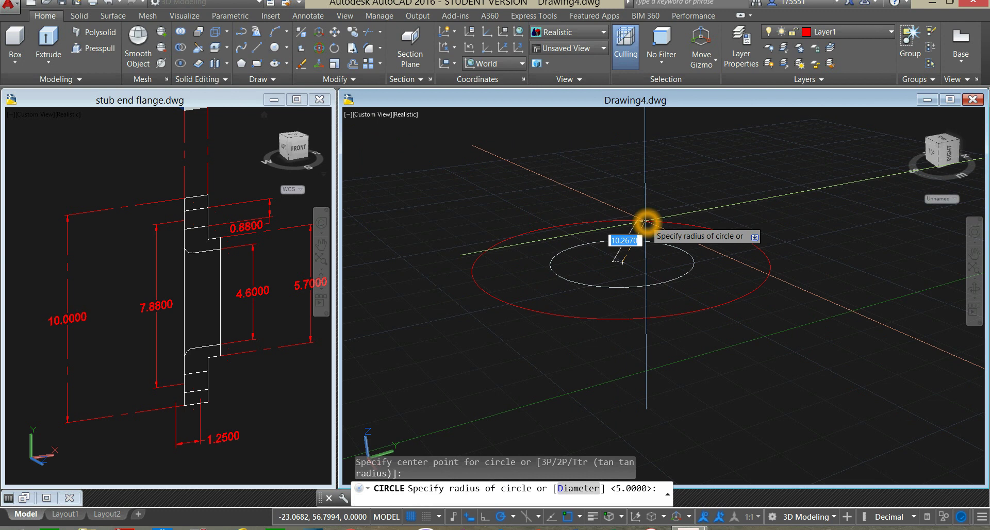
type("d")
key("Return")
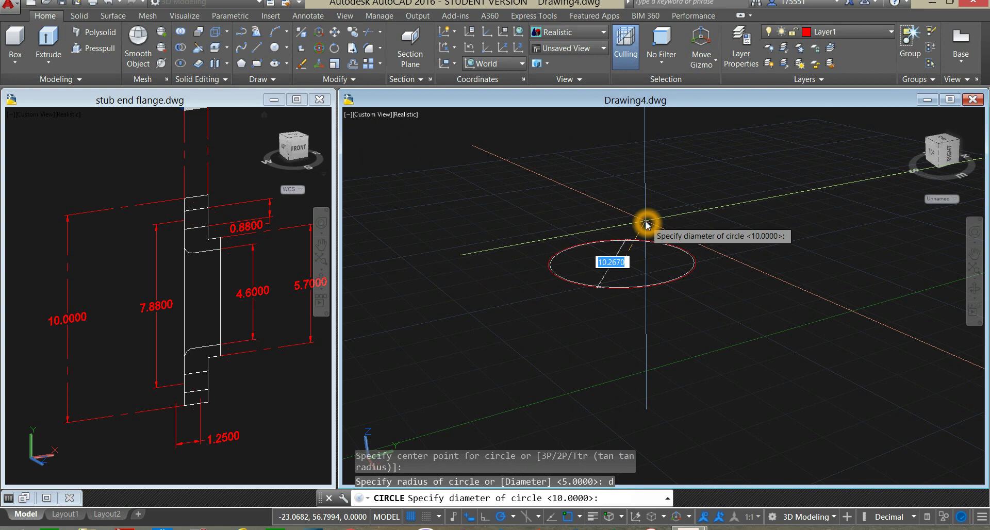
key("Return")
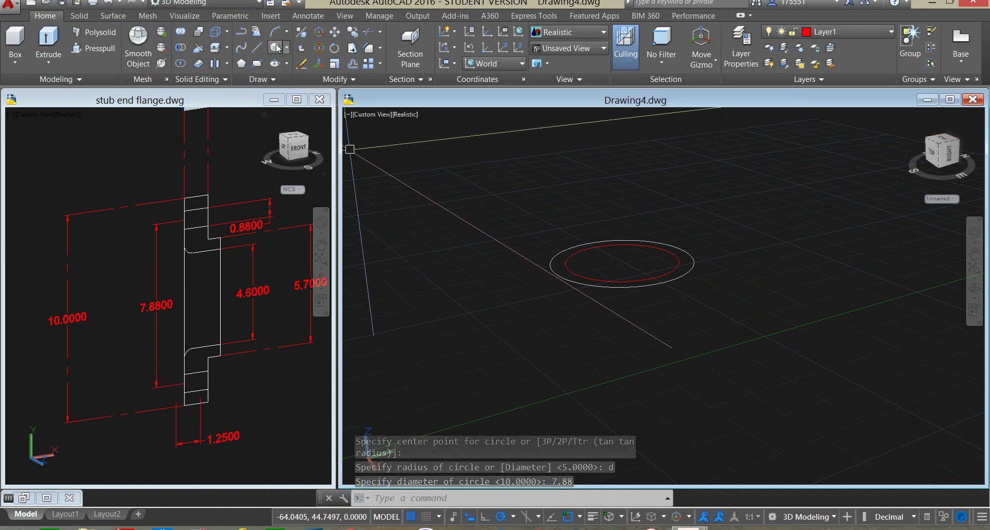
Cancel the stray circle and switch the viewport to the Top view
left_click(277, 48)
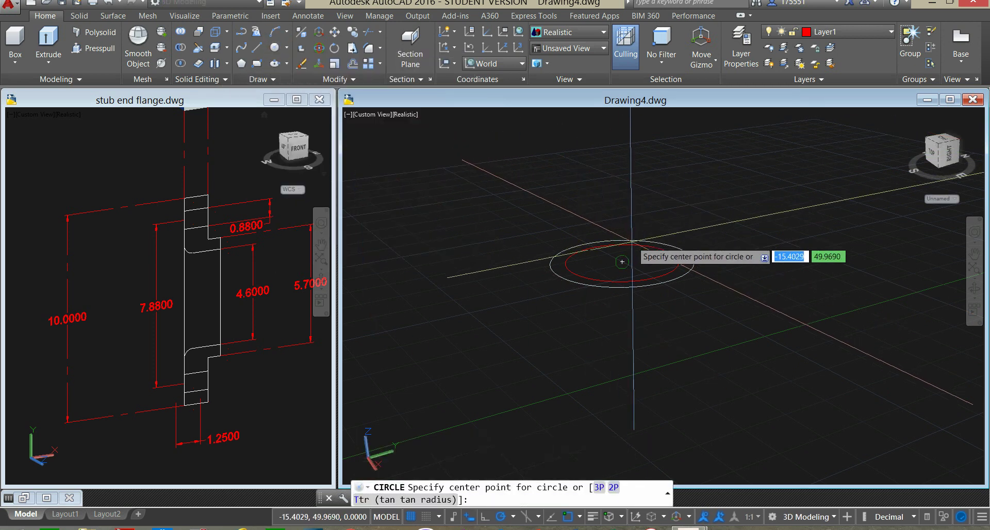
key("Escape")
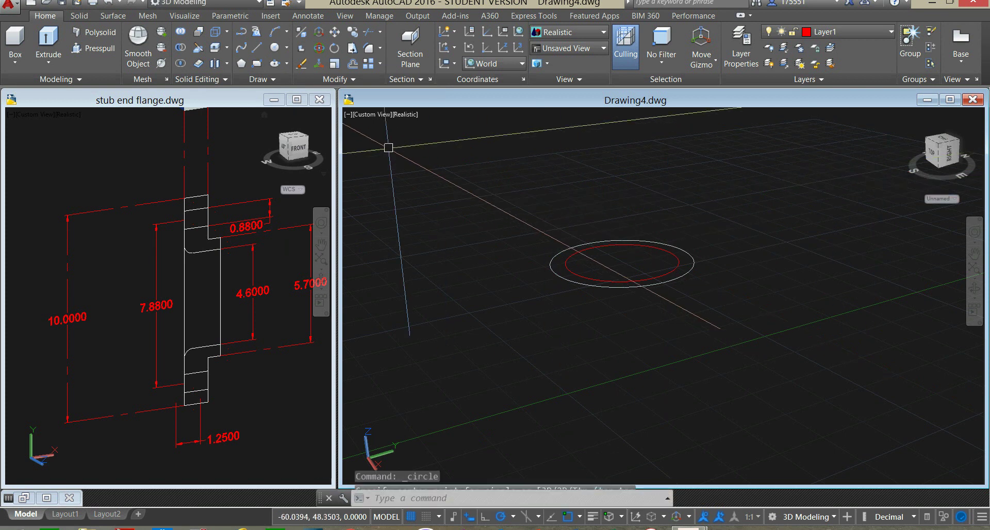
left_click(370, 114)
left_click(389, 144)
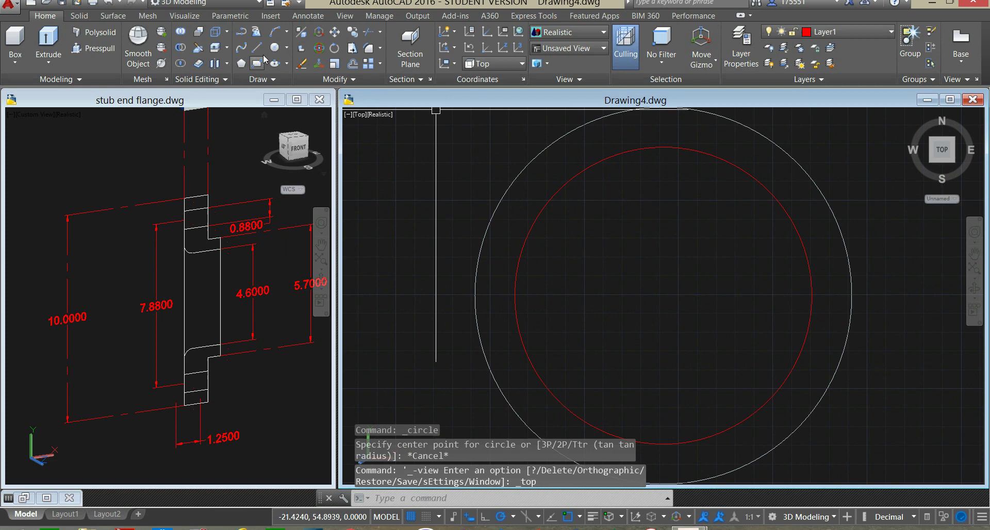
Draw a 0.88-diameter circle centred on the 7.88 circle's top quadrant
left_click(274, 54)
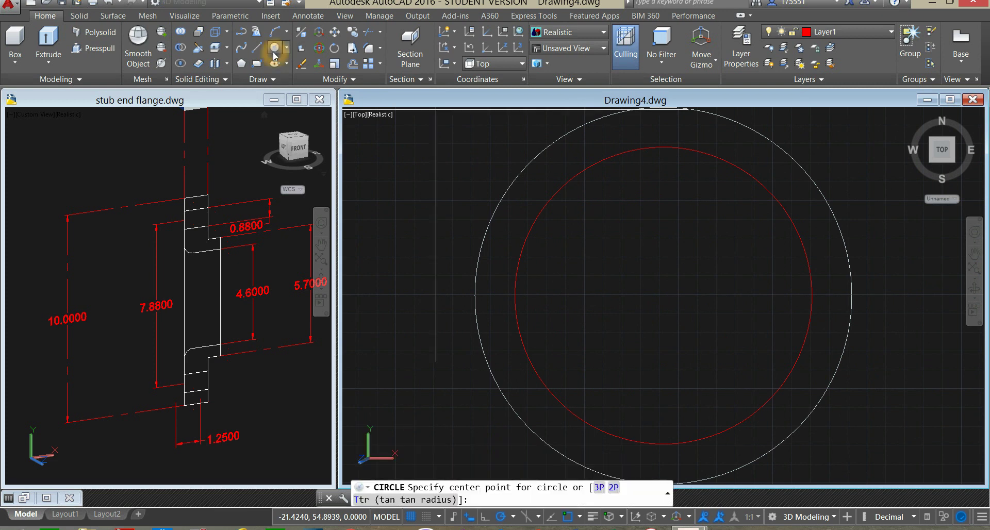
left_click(664, 148)
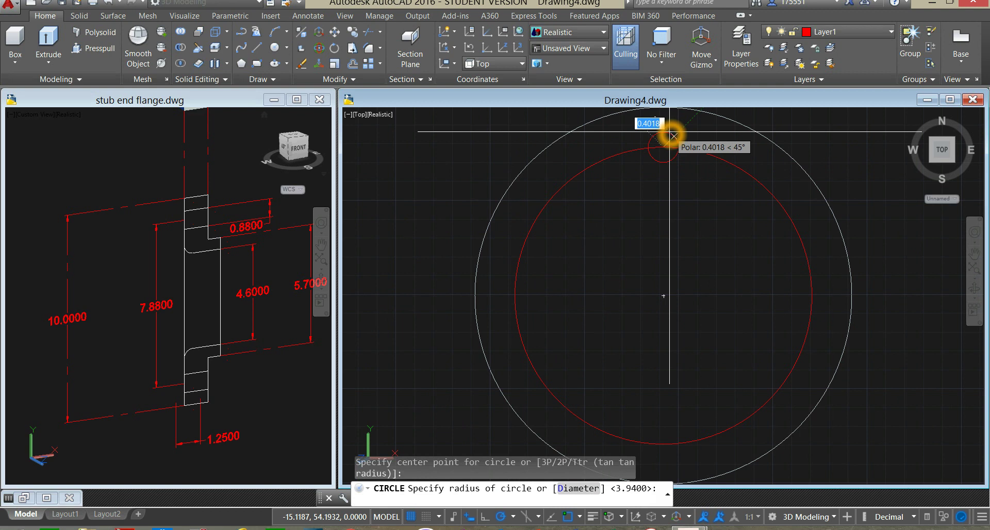
type("d")
key("Return")
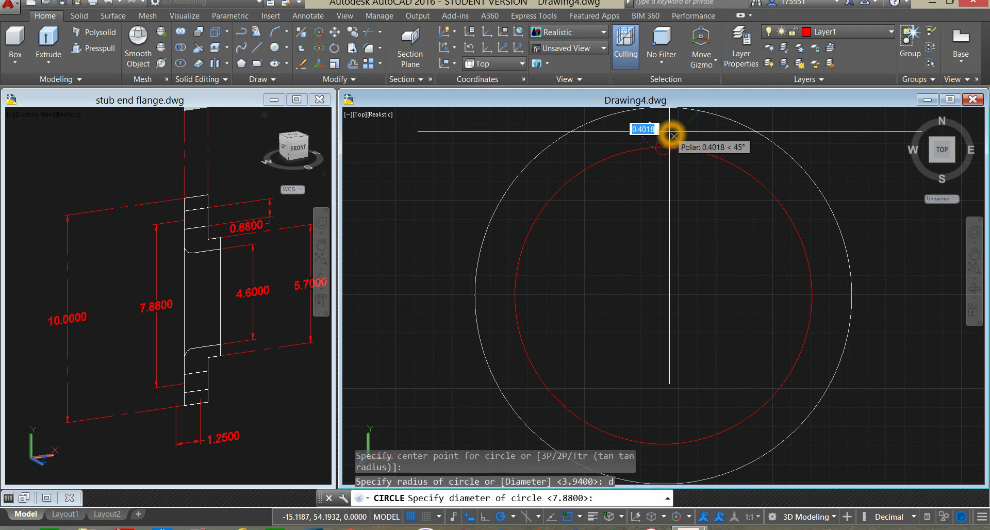
key("BackSpace")
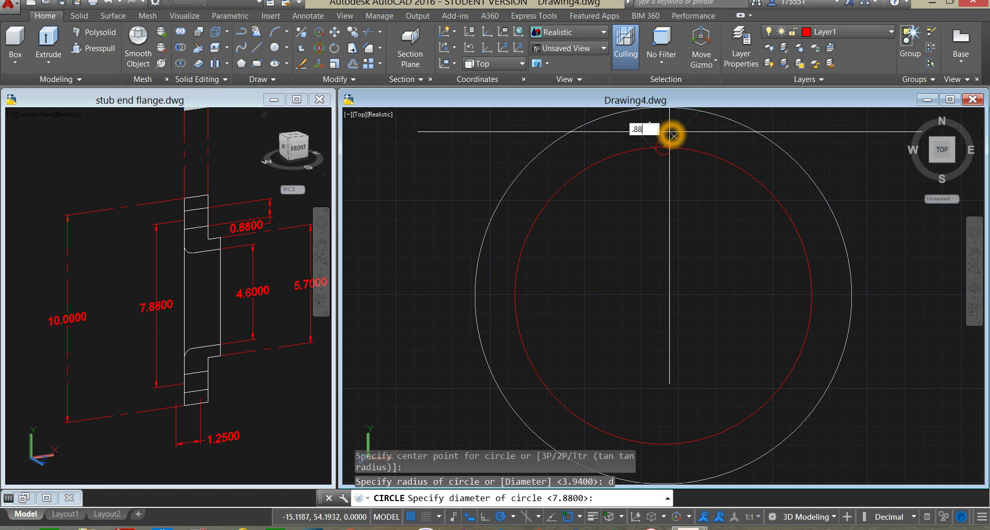
key("Return")
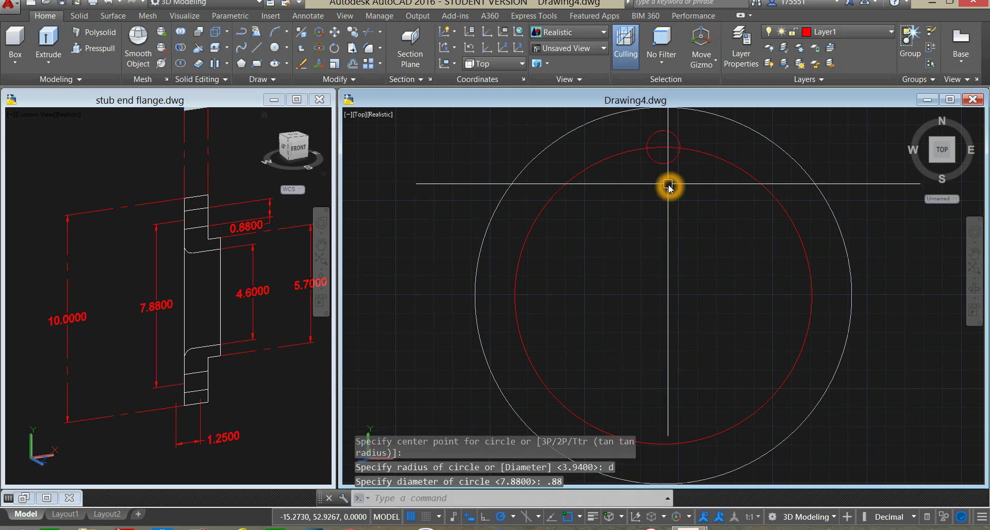
type("A")
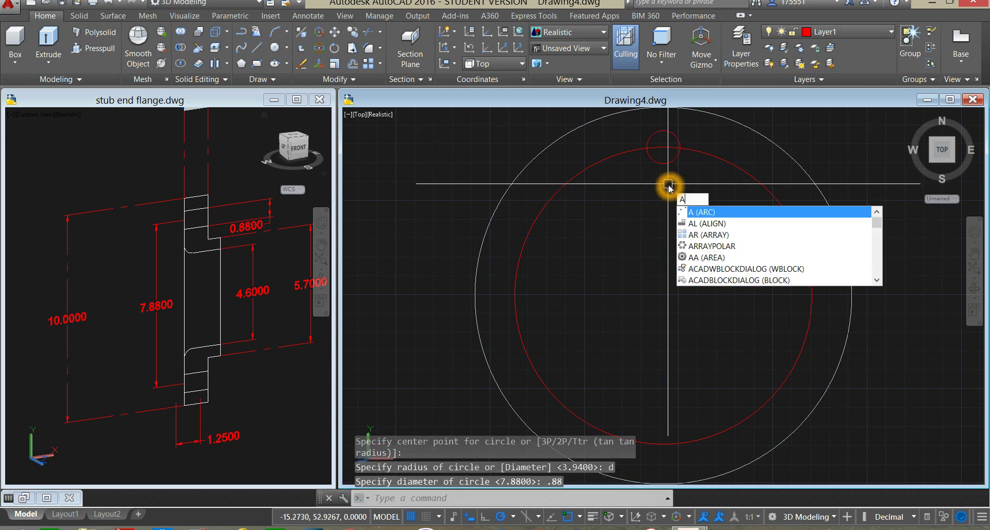
Polar-array the 0.88 circle into 8 items around the flange centre
left_click(714, 239)
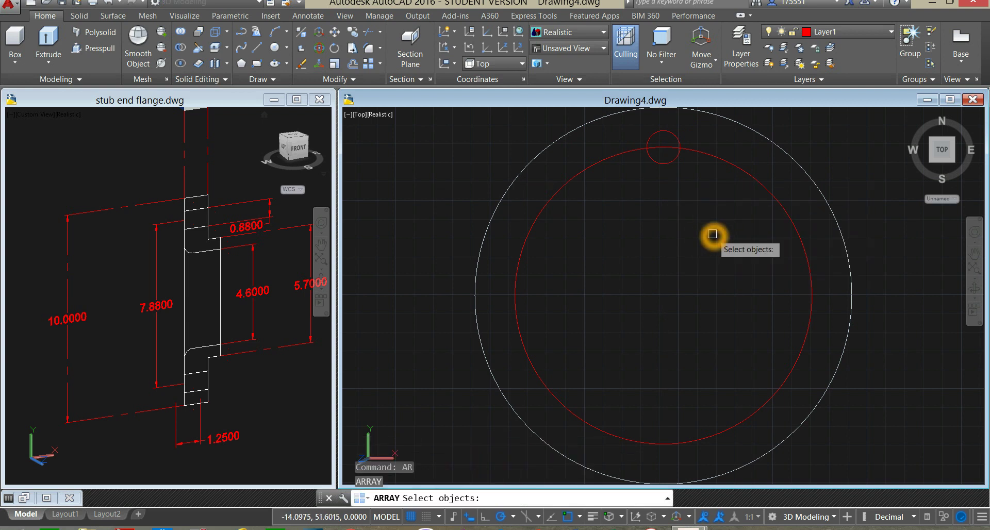
left_click(675, 158)
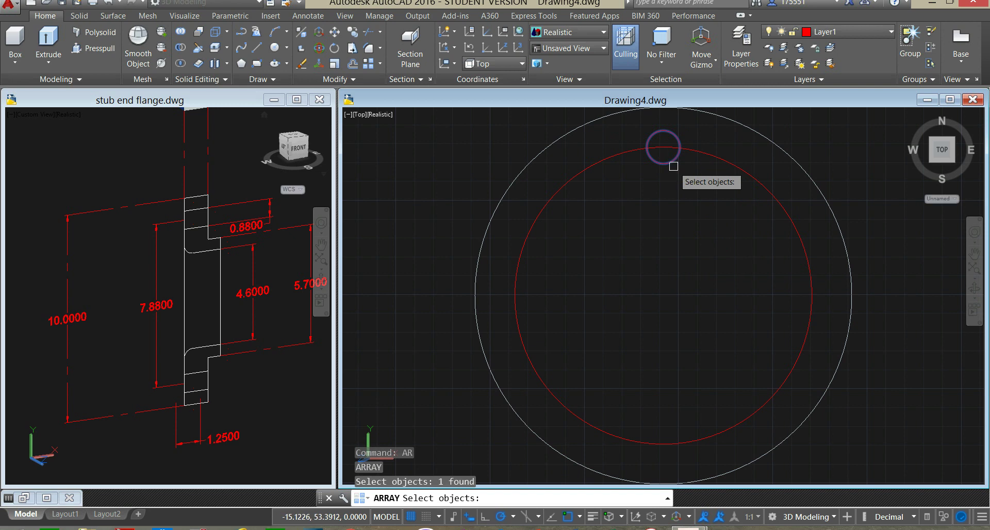
right_click(669, 206)
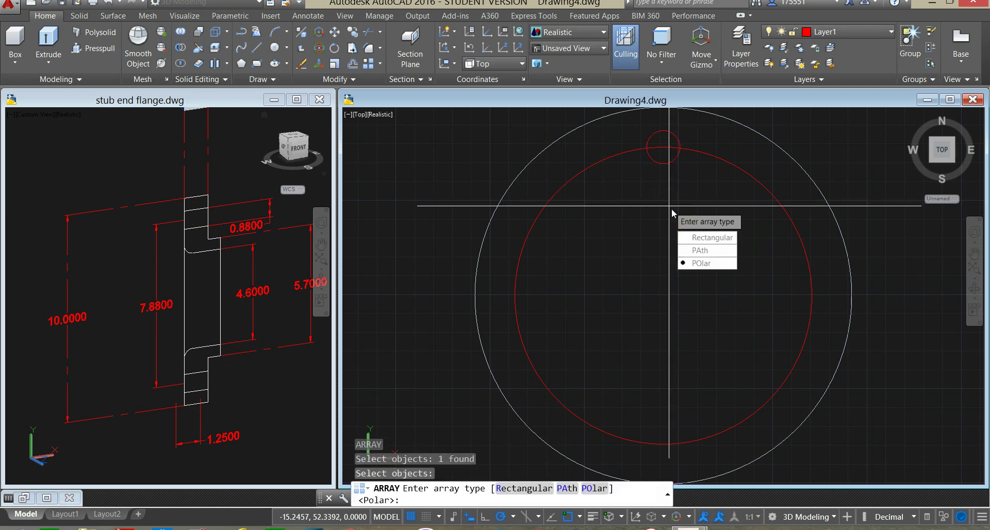
left_click(707, 264)
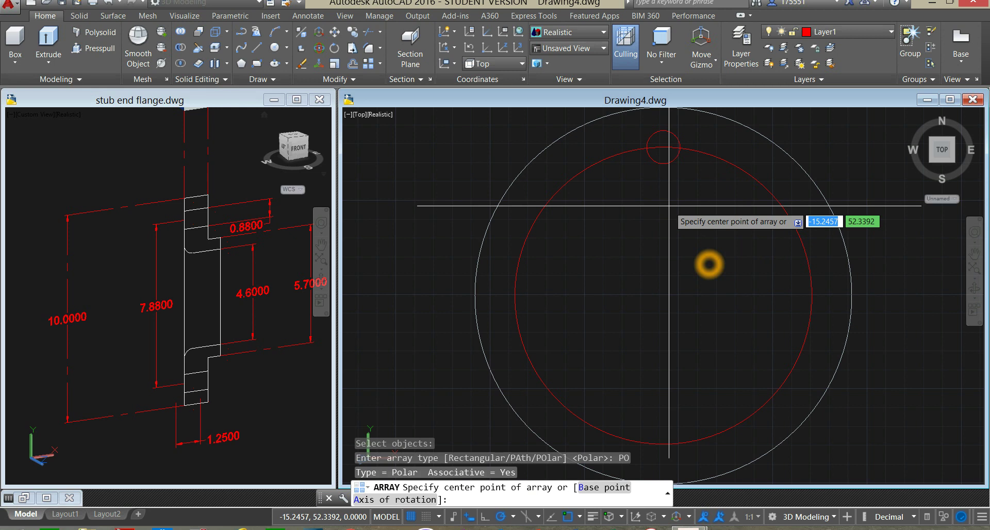
left_click(670, 202)
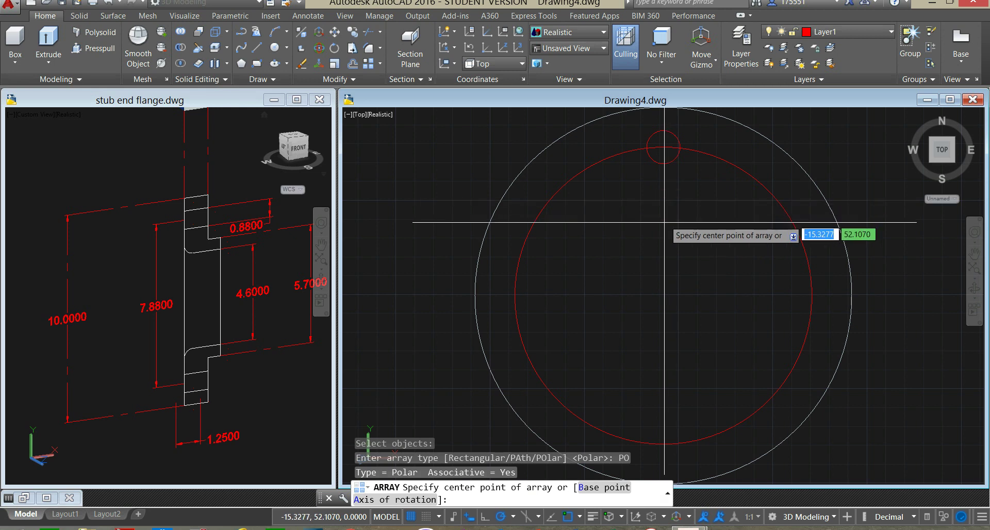
left_click(663, 295)
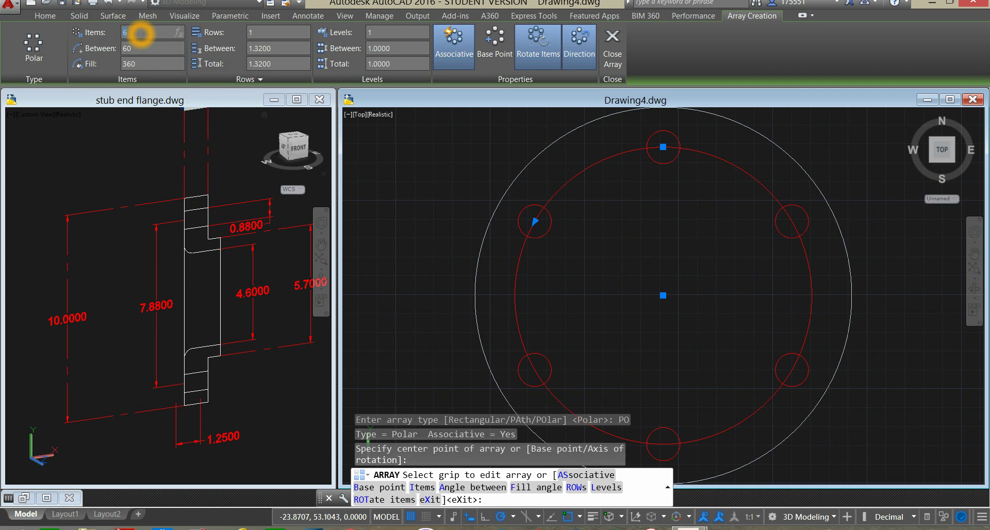
key("Return")
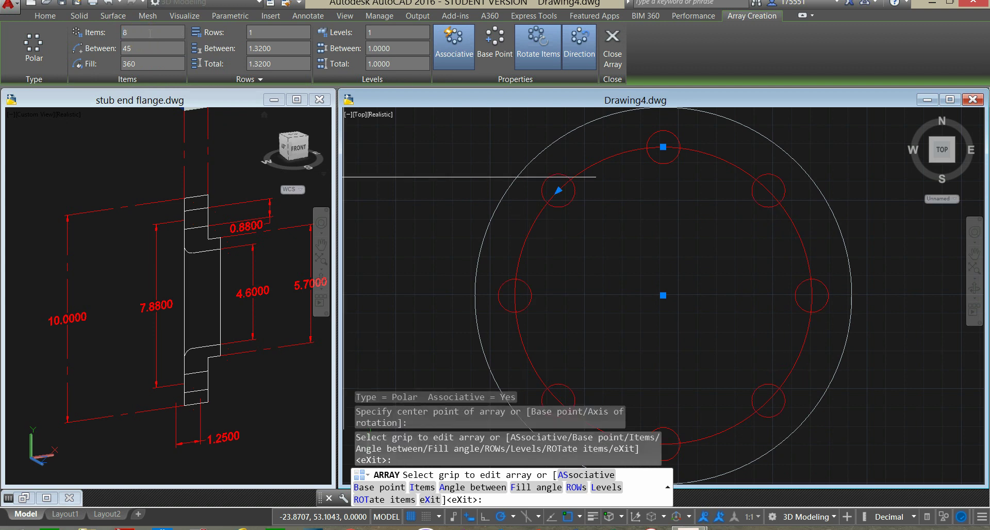
right_click(461, 183)
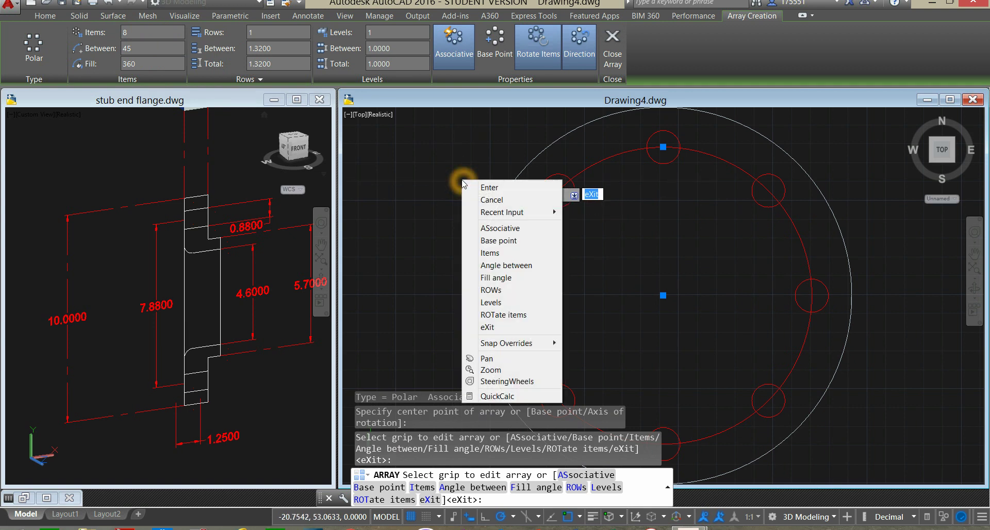
left_click(479, 188)
Pan, zoom and orbit the flange circles into a tilted 3D perspective view
middle_click(473, 185)
middle_click(473, 186)
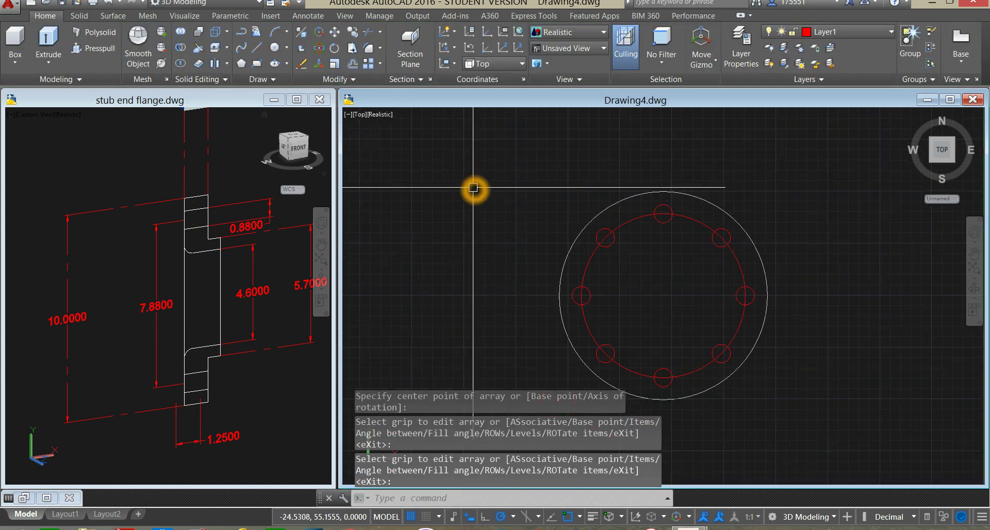
middle_click_drag(467, 188, 432, 158)
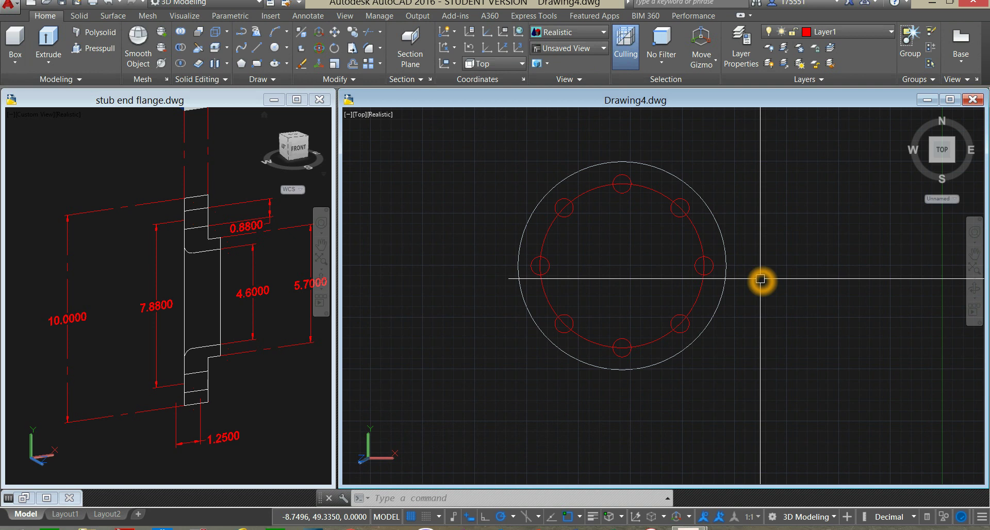
middle_click_drag(760, 279, 802, 185, "shift")
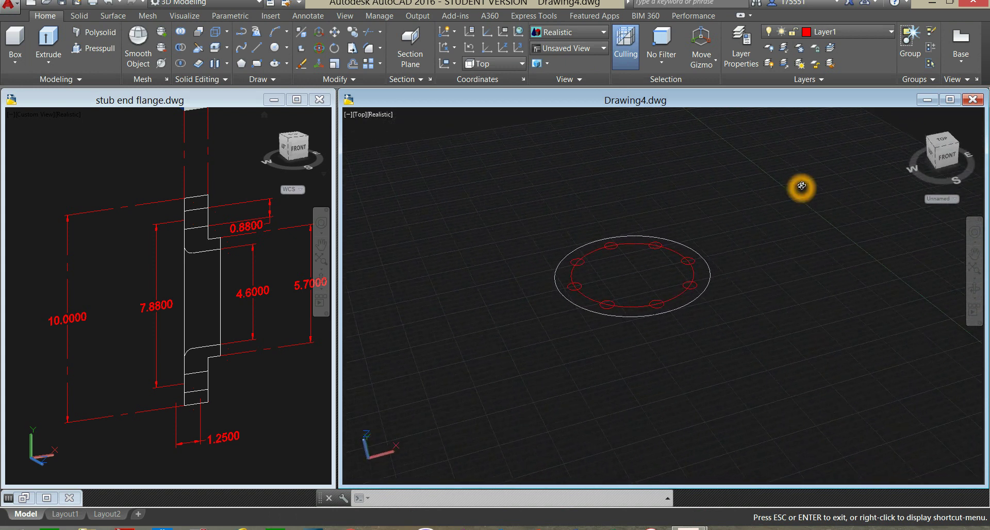
scroll(672, 321, "up", 2)
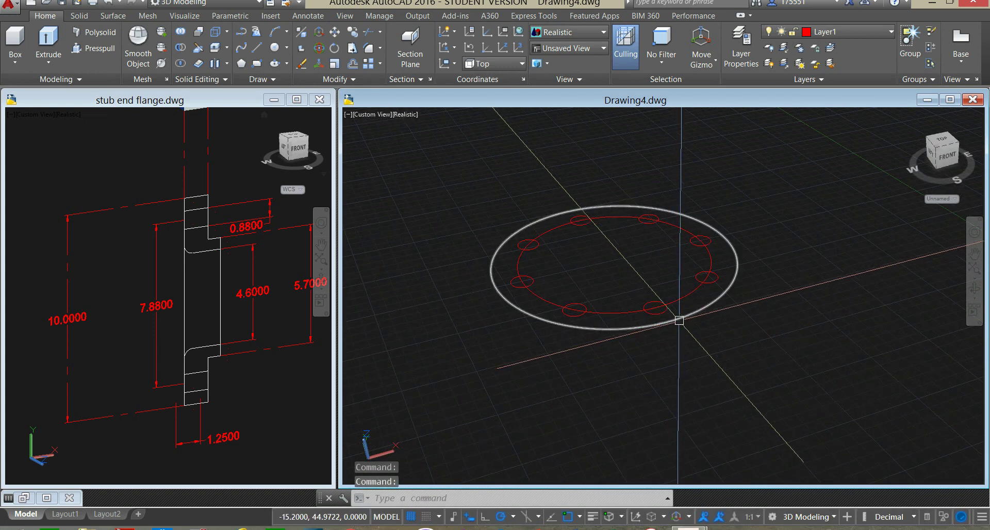
middle_click_drag(679, 320, 534, 288, "shift")
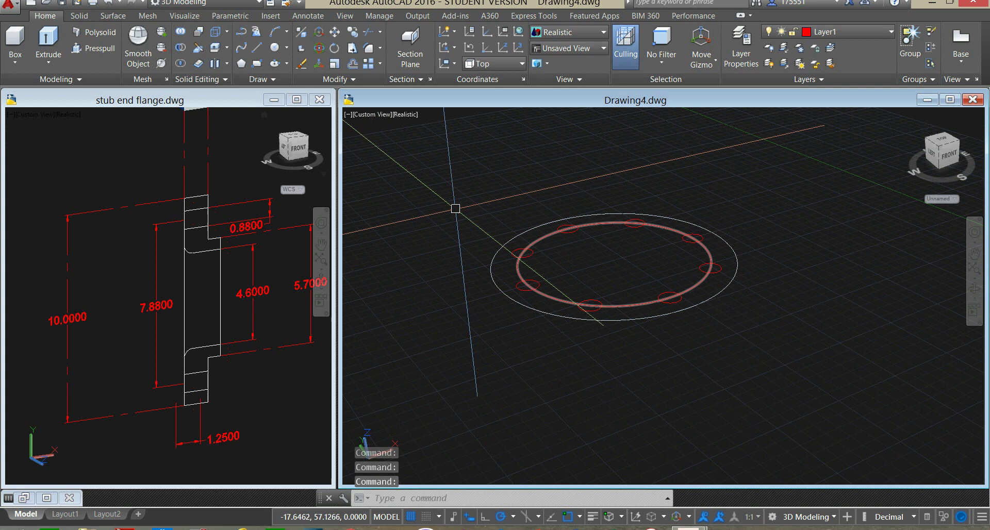
left_click(276, 51)
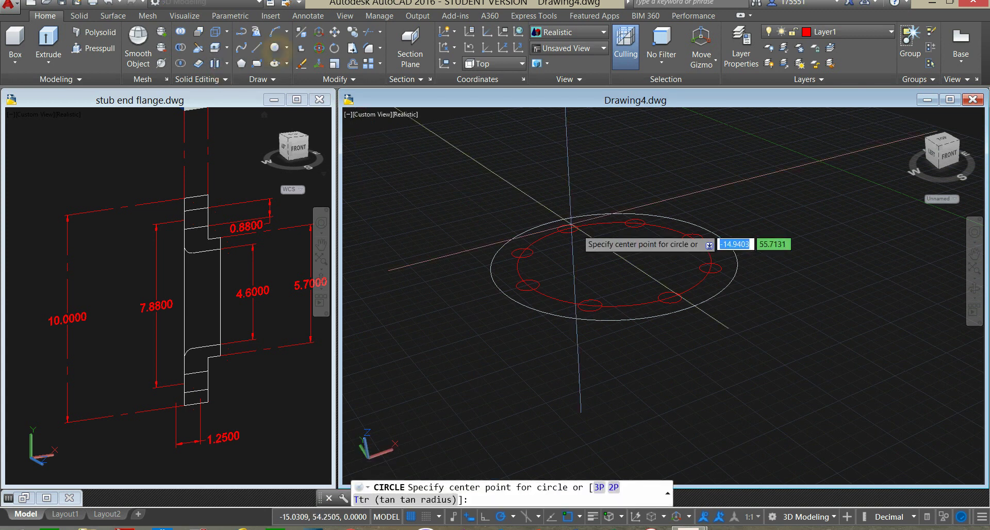
Make layer 0 current and draw a 5.7-diameter circle at the flange centre
left_click(617, 258)
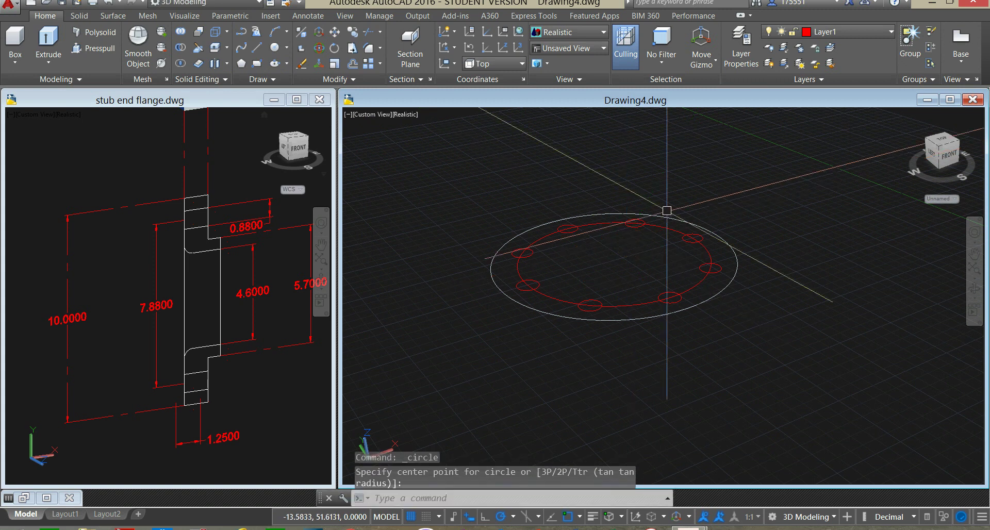
key("Escape")
left_click(845, 35)
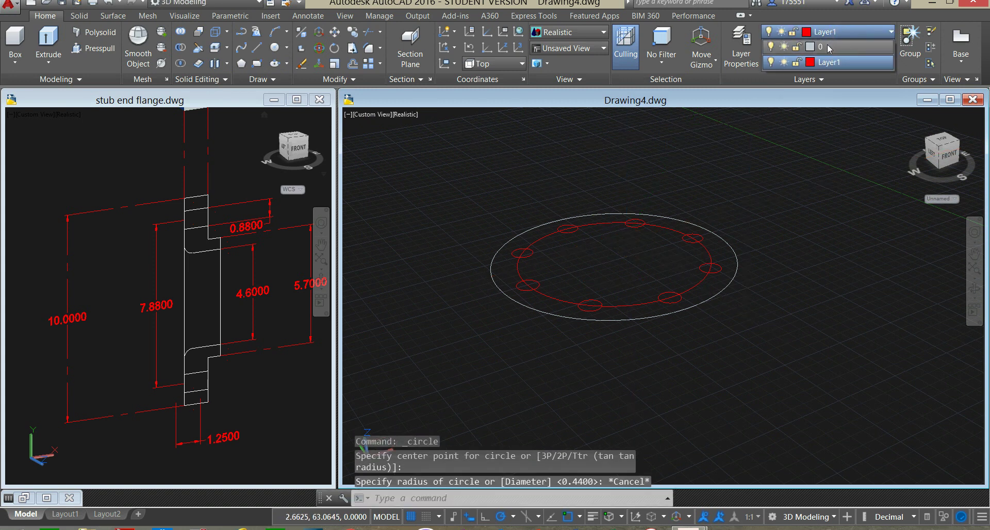
left_click(828, 42)
left_click(277, 49)
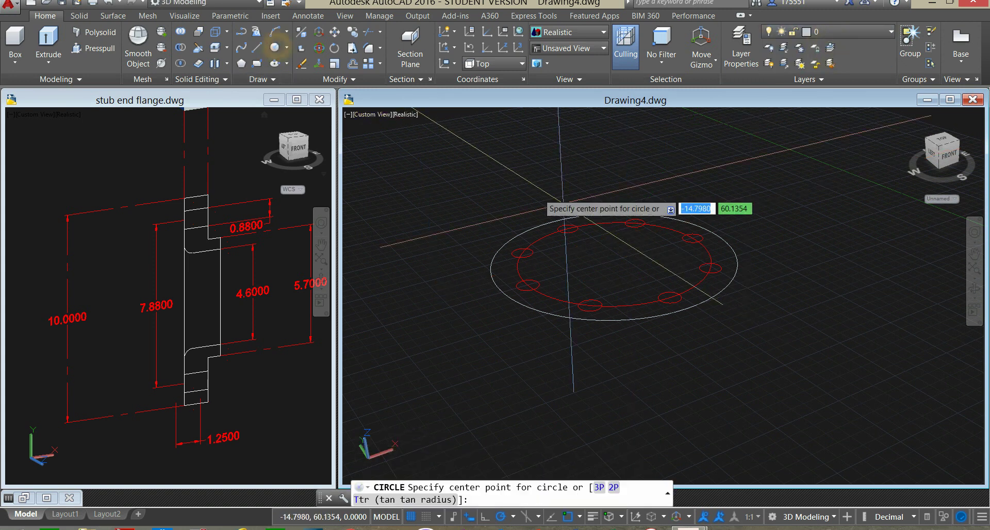
left_click(617, 259)
left_click(625, 242)
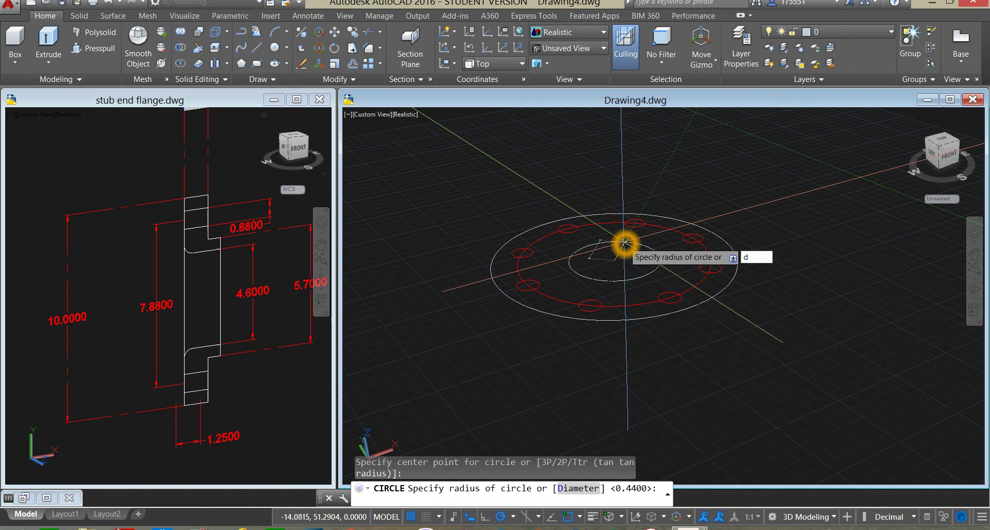
key("Return")
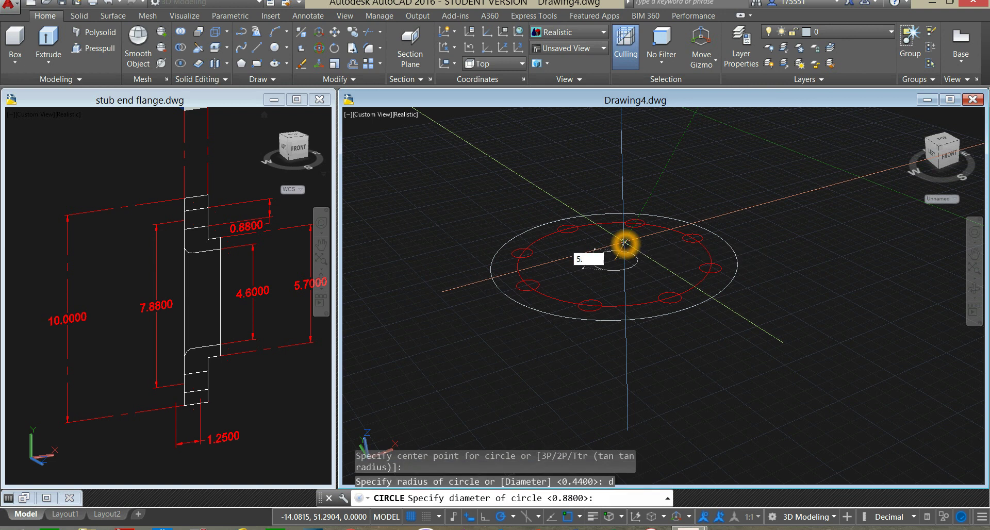
key("Return")
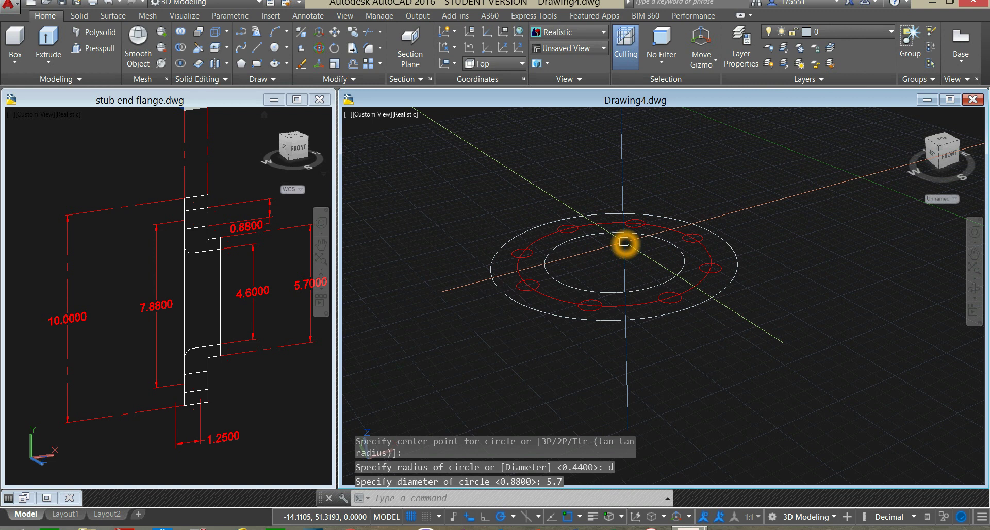
Begin a second concentric circle at the centre, sized by diameter for 4.6
key("Return")
left_click(615, 263)
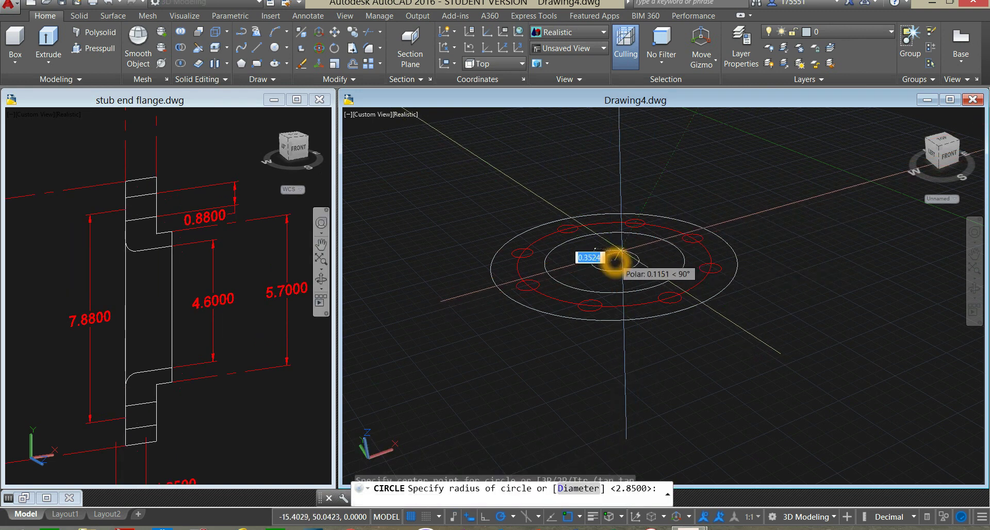
type("d")
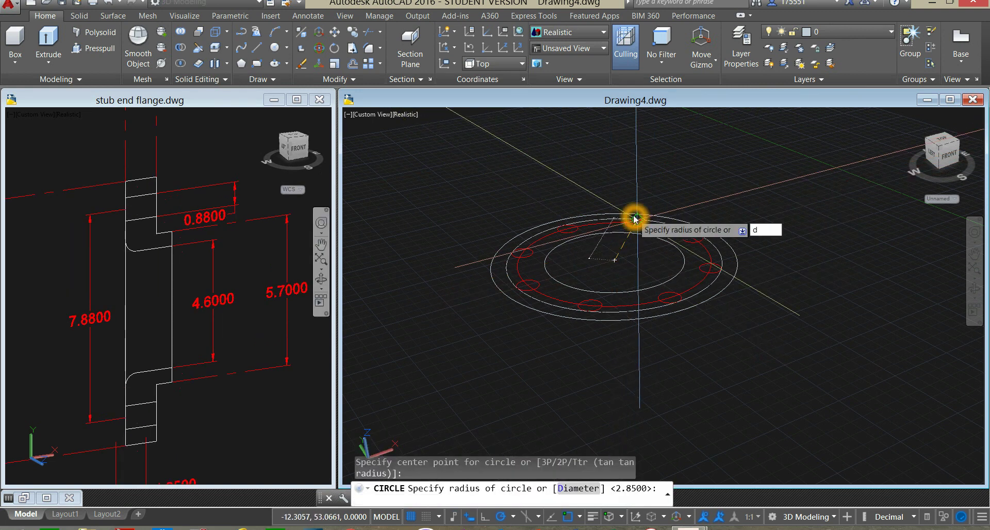
key("Return")
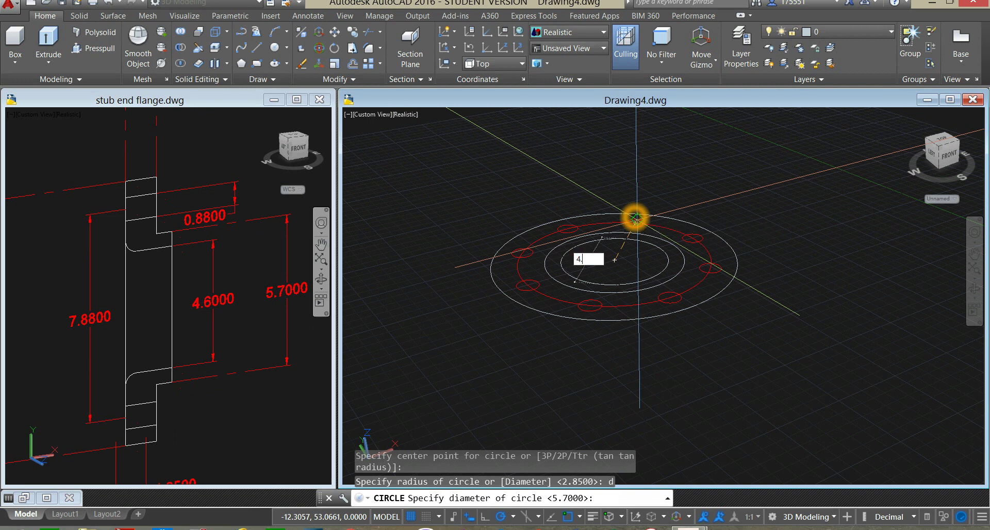
Finish the 4.6-diameter circle, then window-select and erase the red bolt circle
type("4.6")
key("Return")
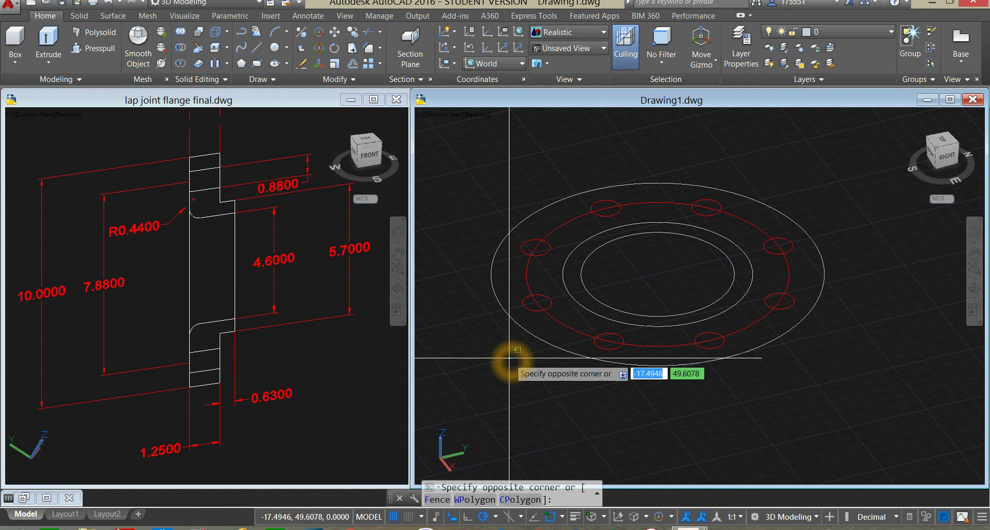
left_click(527, 374)
left_click(561, 329)
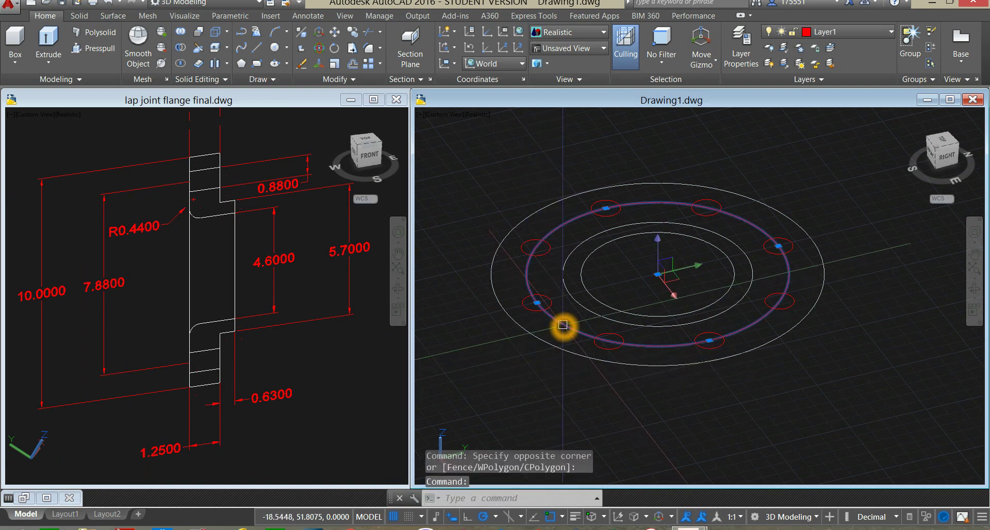
key("Delete")
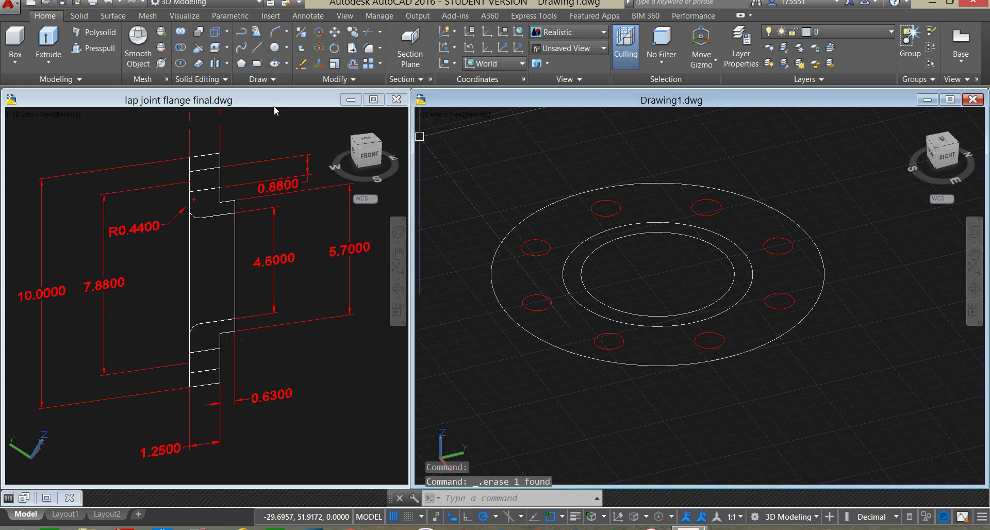
Select the outer flange circle, the bolt-hole circles and the middle circle
left_click(536, 213)
left_click(537, 243)
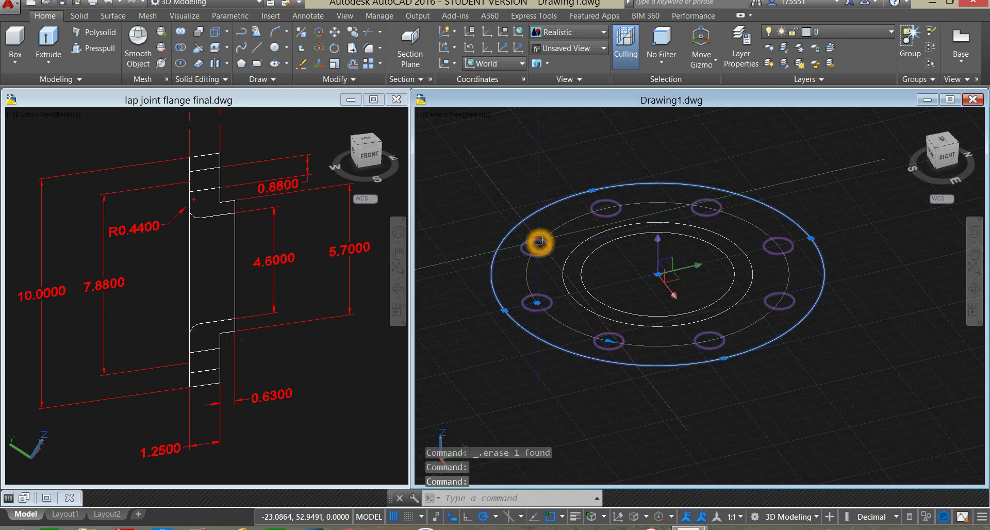
left_click(577, 242)
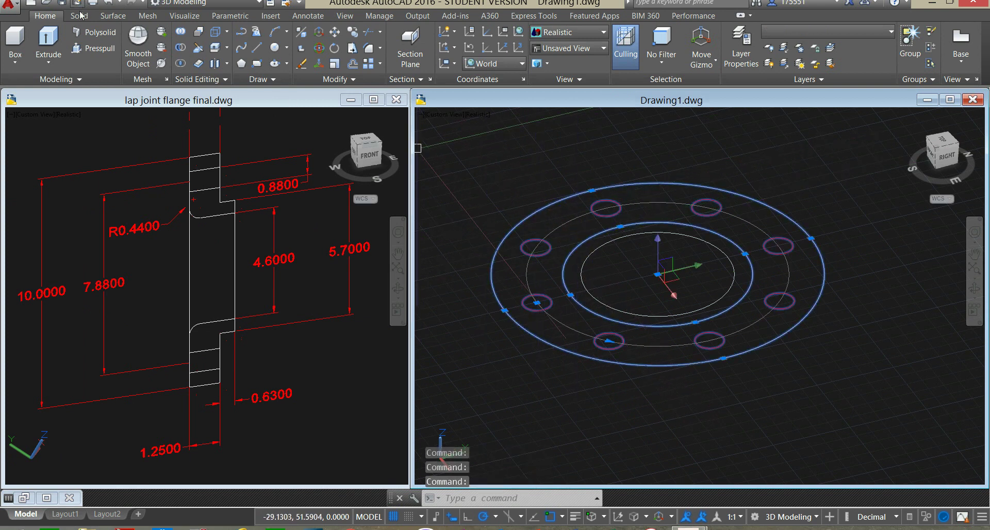
Extrude the selected circles 1.25 high and turn off the grid display
left_click(49, 44)
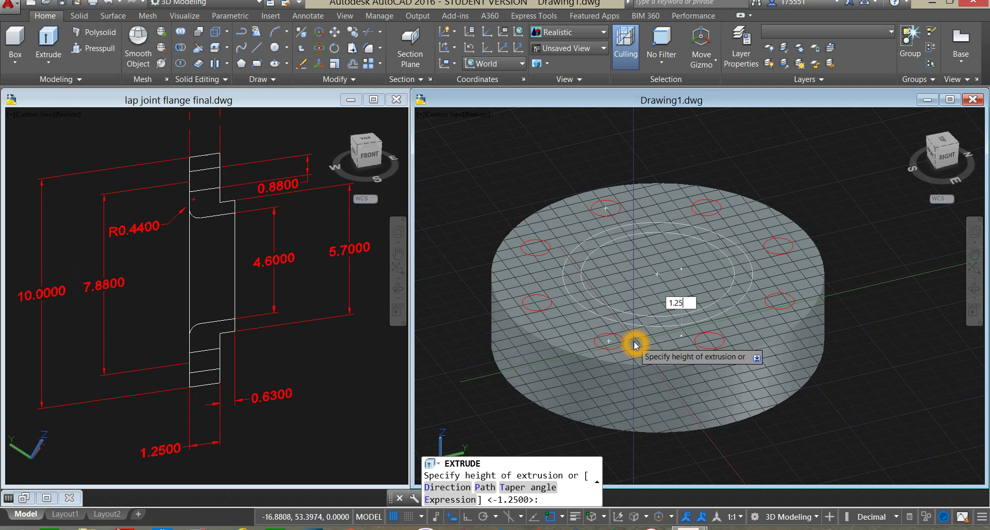
type("1.25")
key("Return")
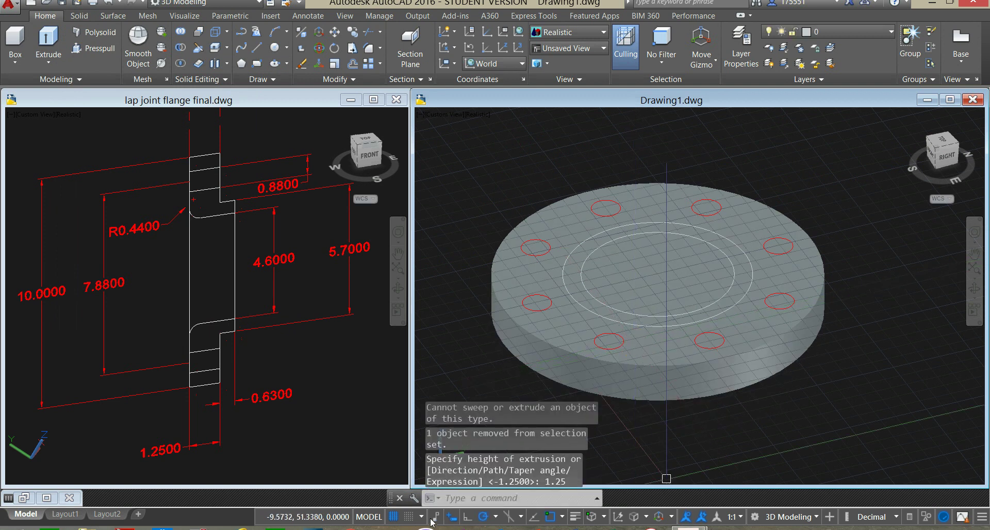
left_click(394, 517)
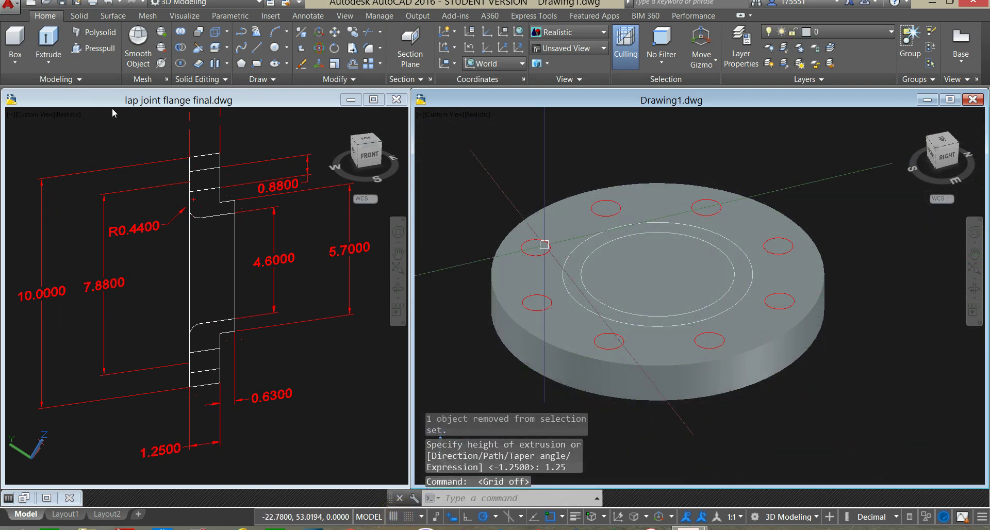
Presspull the first, left and lower-left bolt-hole circles down through the disc
left_click(81, 50)
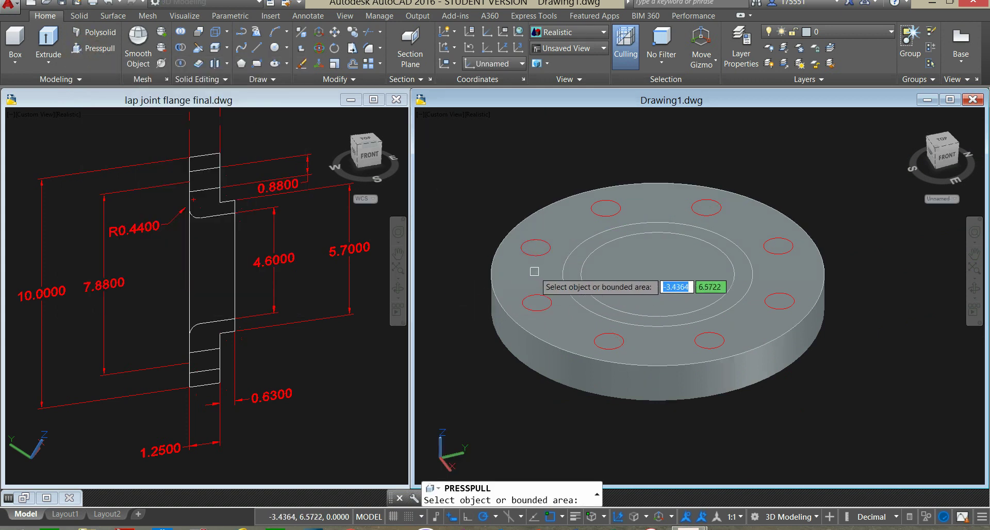
left_click(540, 249)
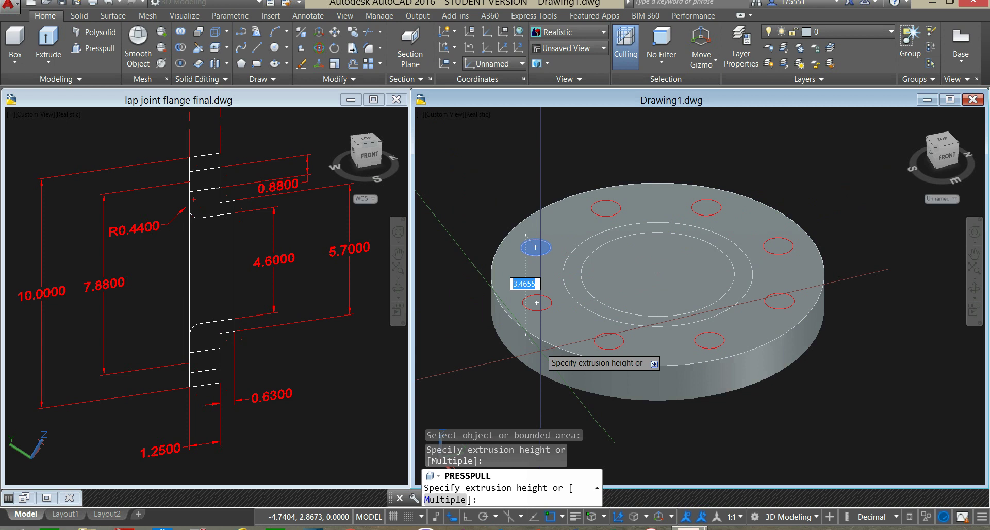
left_click(533, 404)
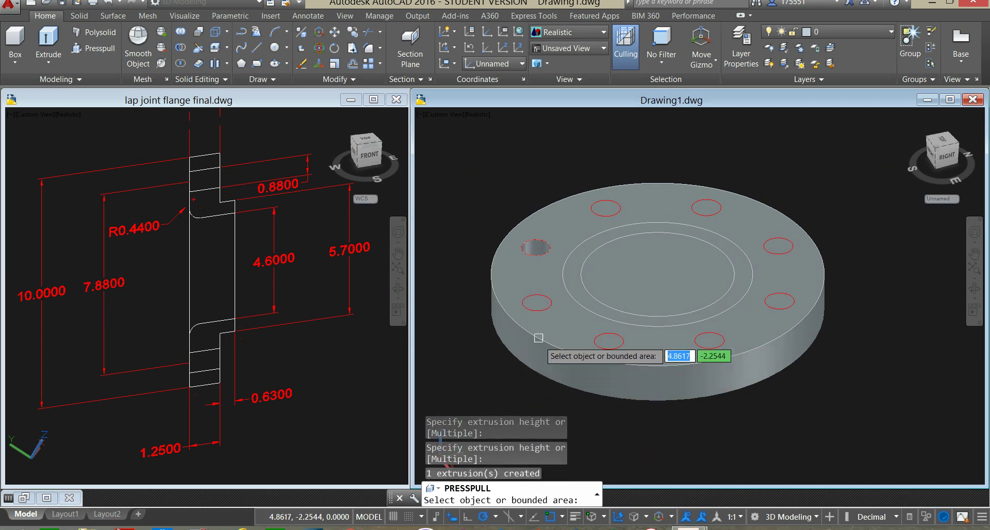
left_click(539, 301)
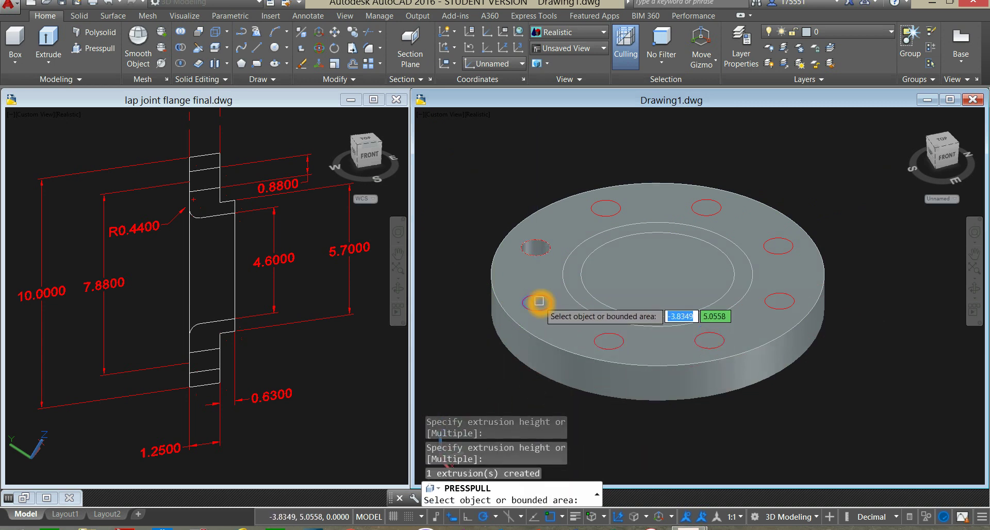
left_click(531, 313)
left_click(537, 302)
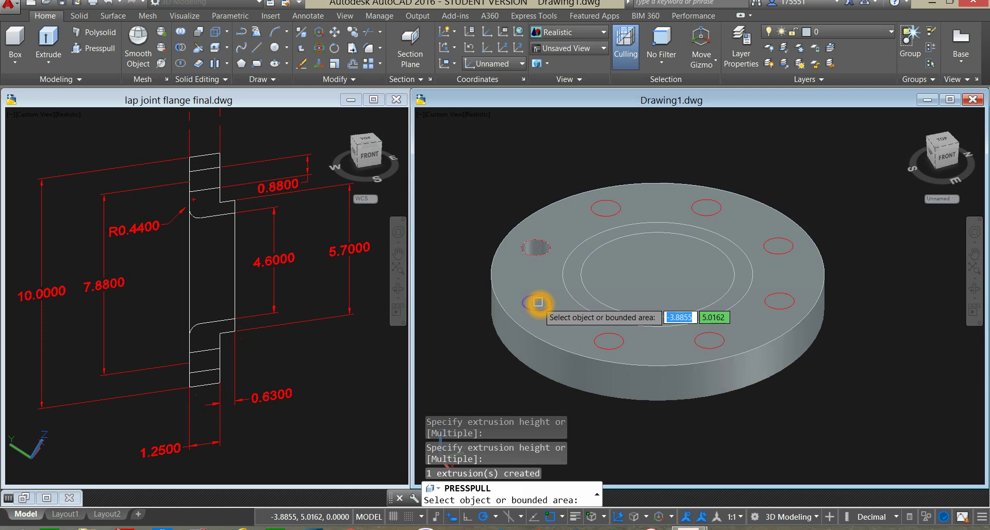
left_click(538, 303)
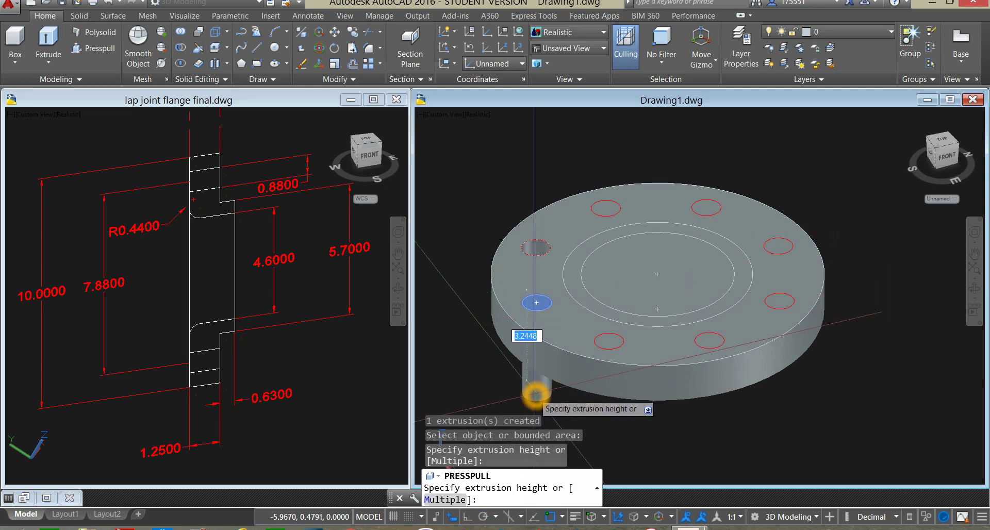
left_click(537, 397)
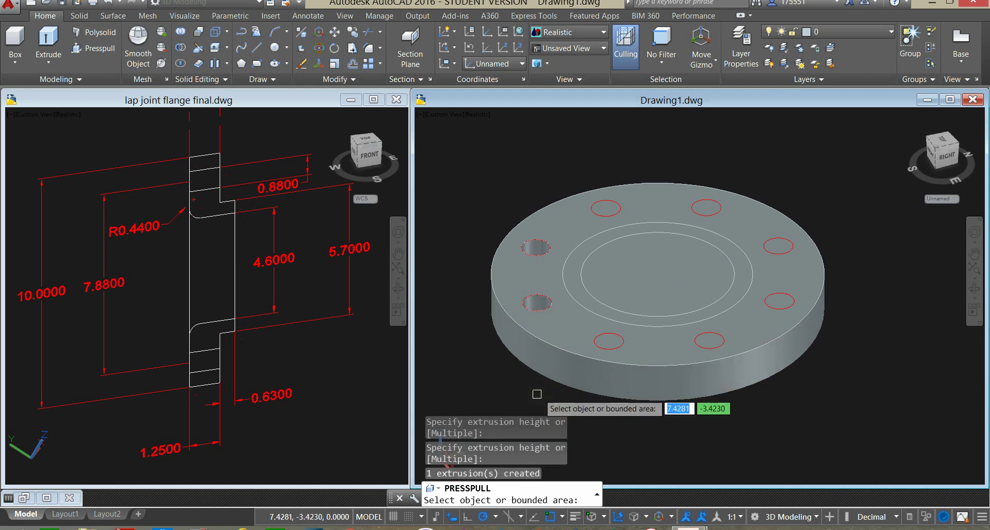
left_click(609, 340)
left_click(626, 438)
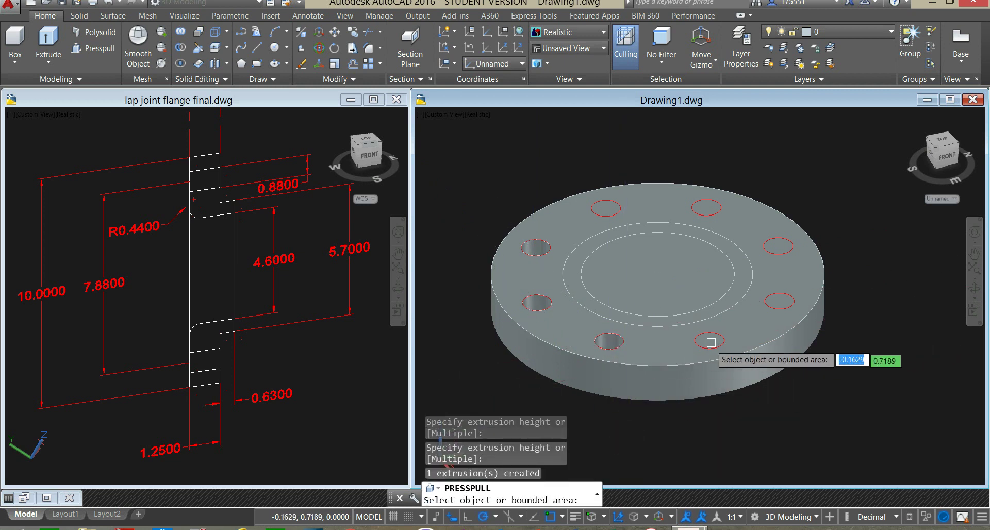
Push the bottom, right, top-right and top-left bolt holes through the disc
left_click(713, 339)
left_click(722, 453)
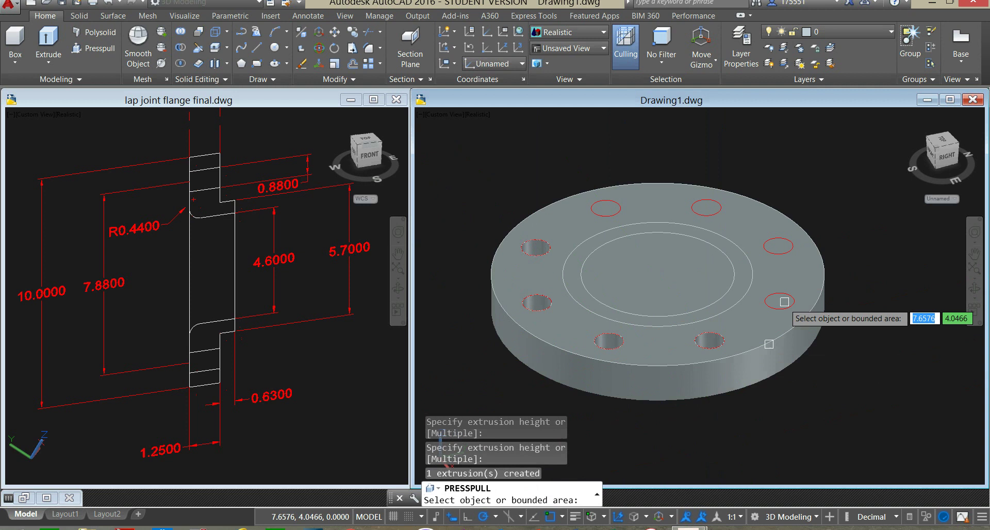
left_click(781, 295)
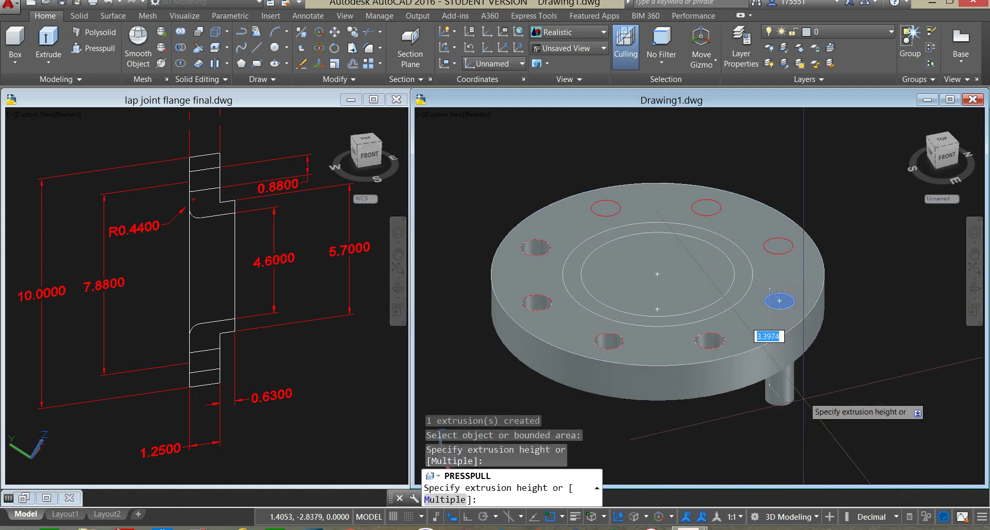
left_click(802, 405)
left_click(783, 246)
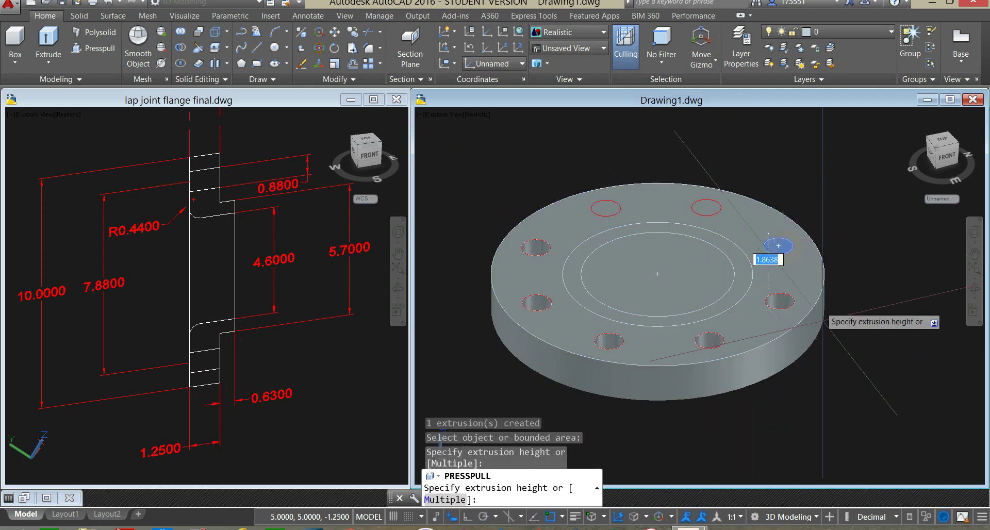
left_click(776, 382)
left_click(701, 194)
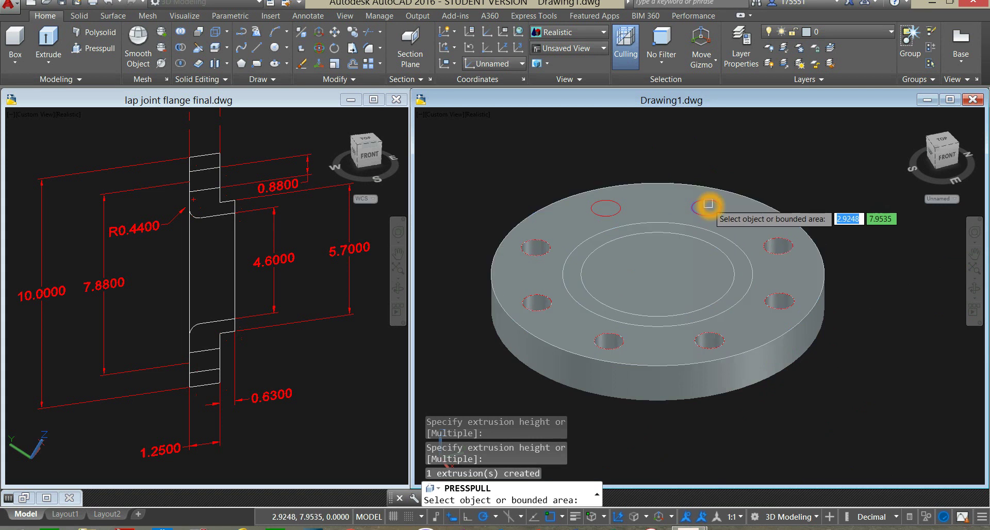
left_click(707, 204)
left_click(772, 404)
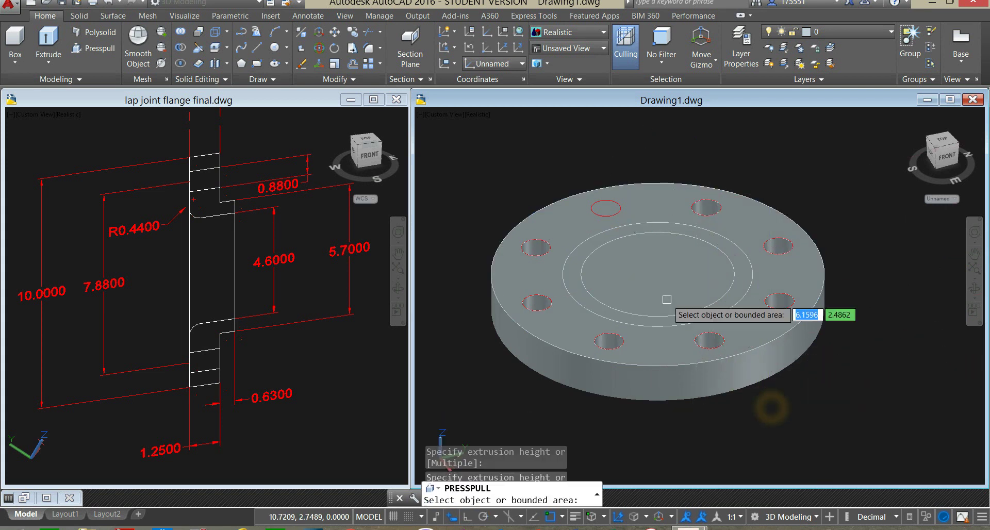
left_click(605, 209)
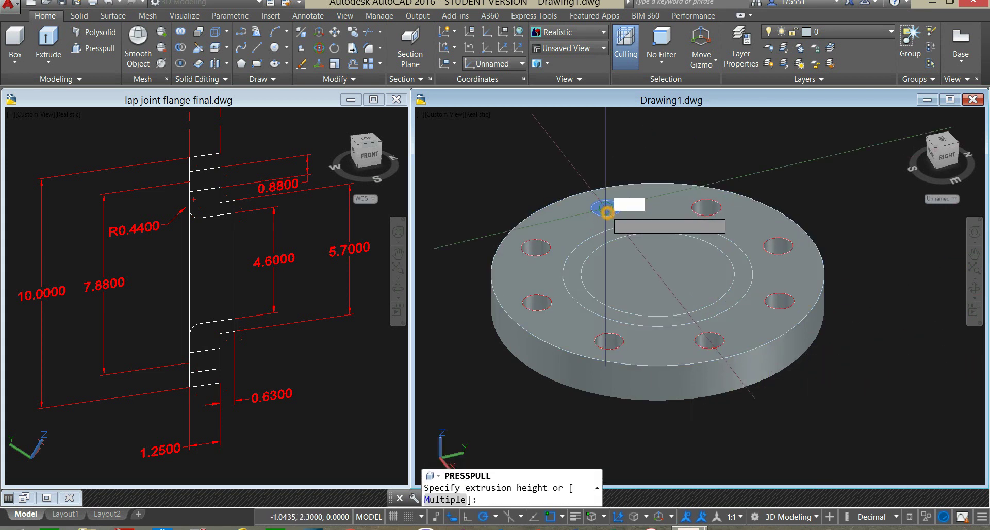
left_click(676, 434)
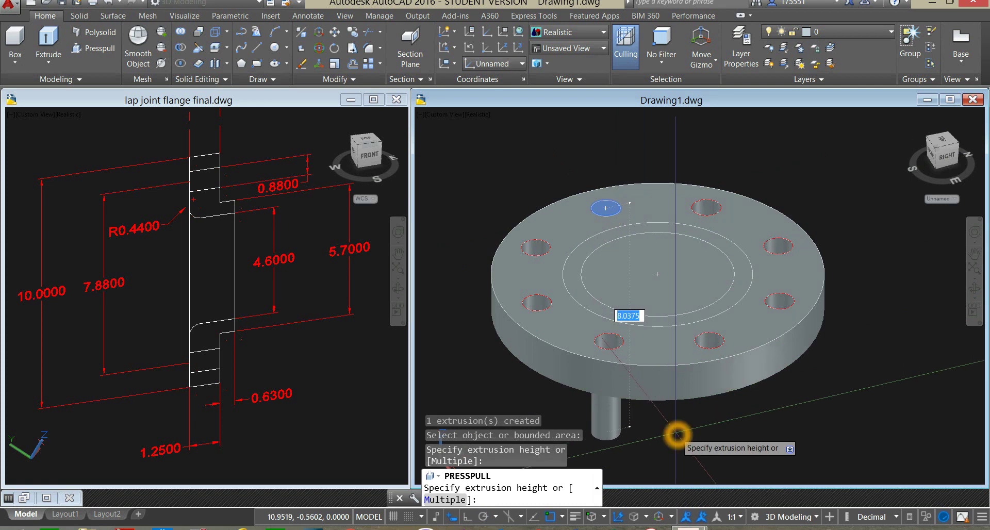
Presspull the central circle through as the bore and raise the surrounding ring 0.63 high
left_click(659, 293)
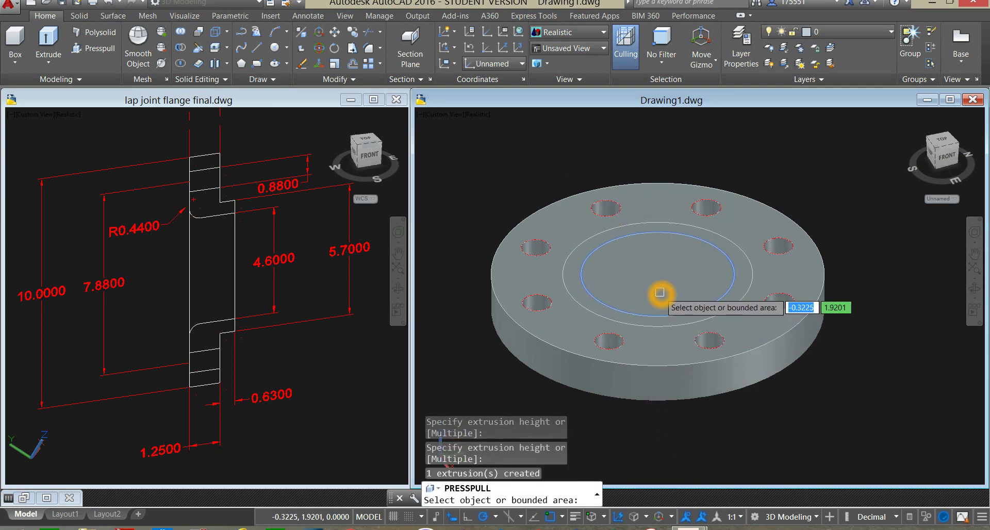
key("Escape")
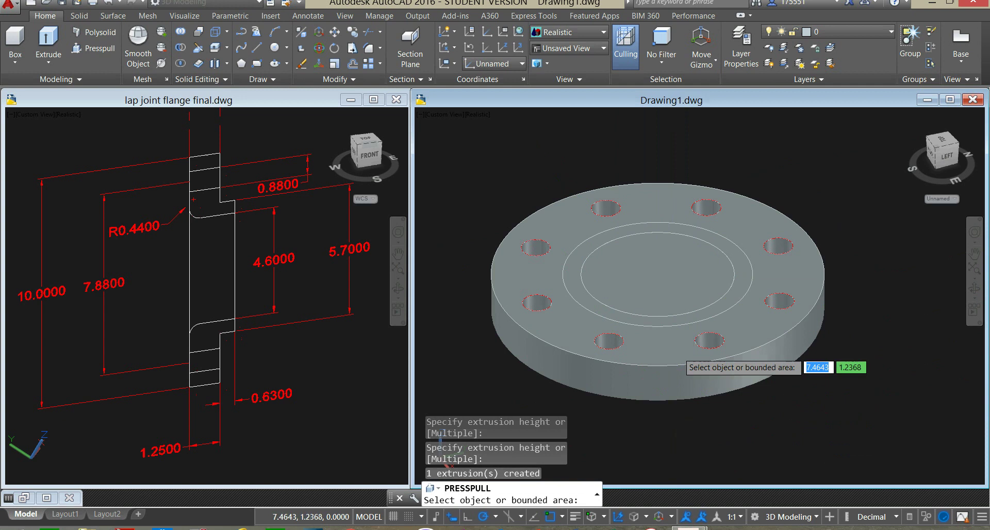
left_click(673, 292)
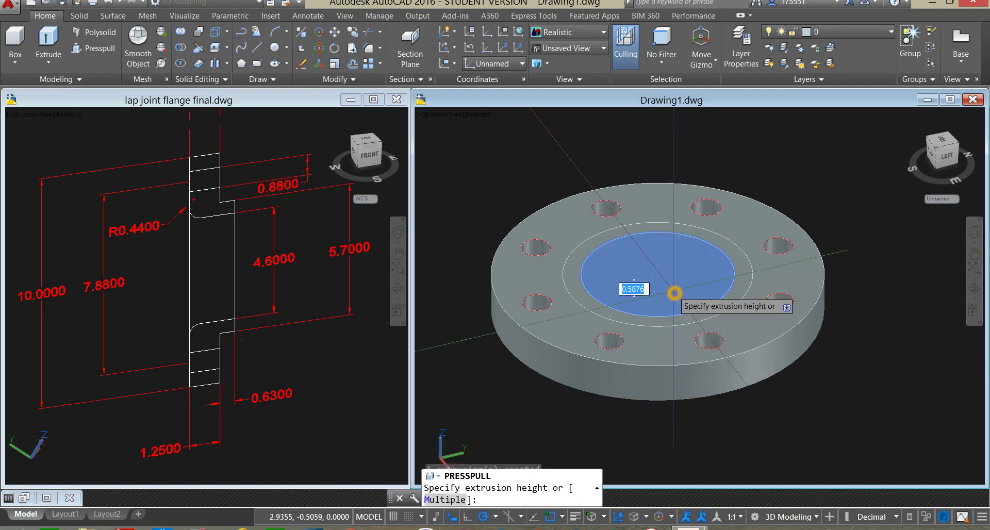
left_click(717, 430)
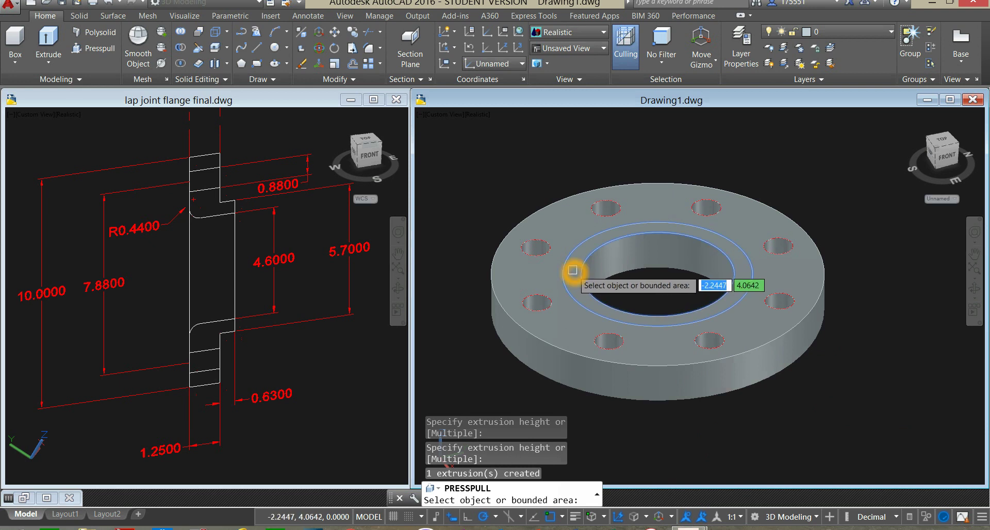
scroll(572, 270, "up", 2)
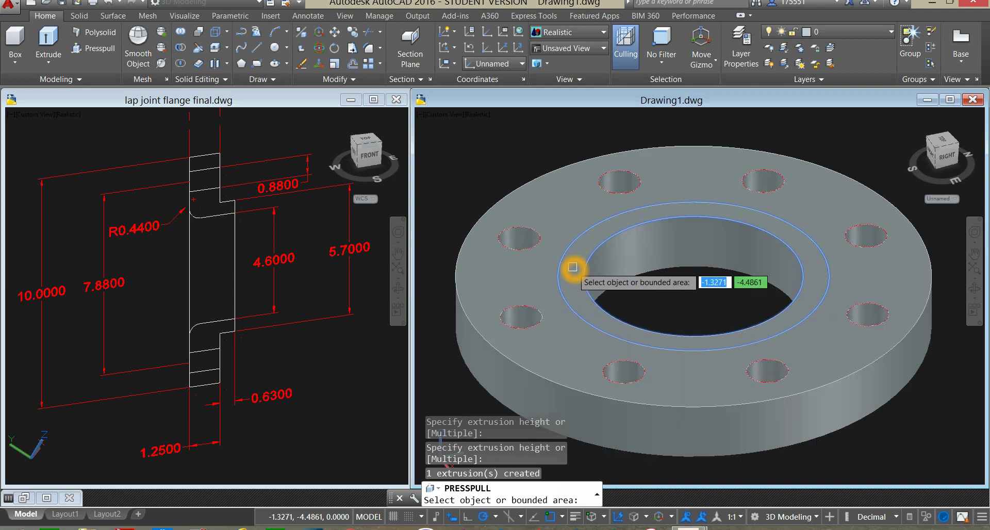
left_click(572, 267)
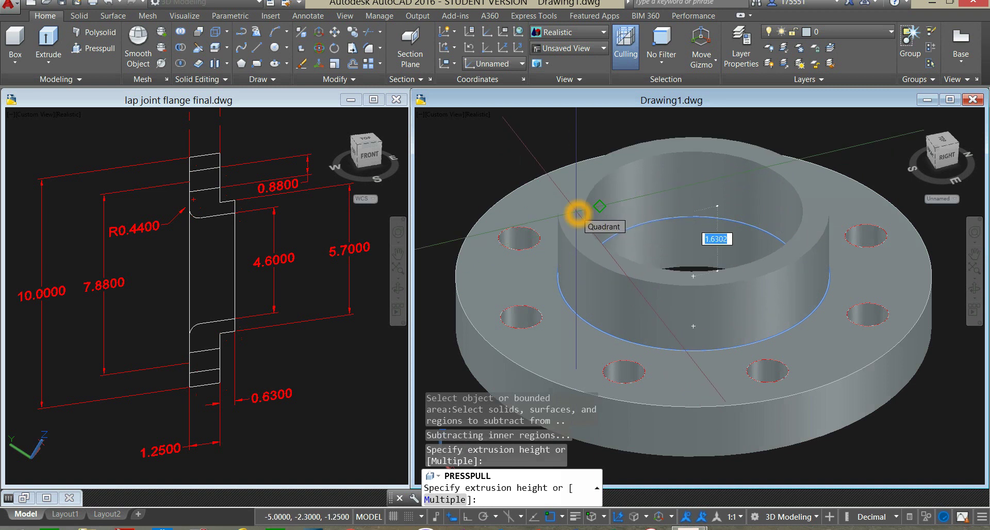
key("Return")
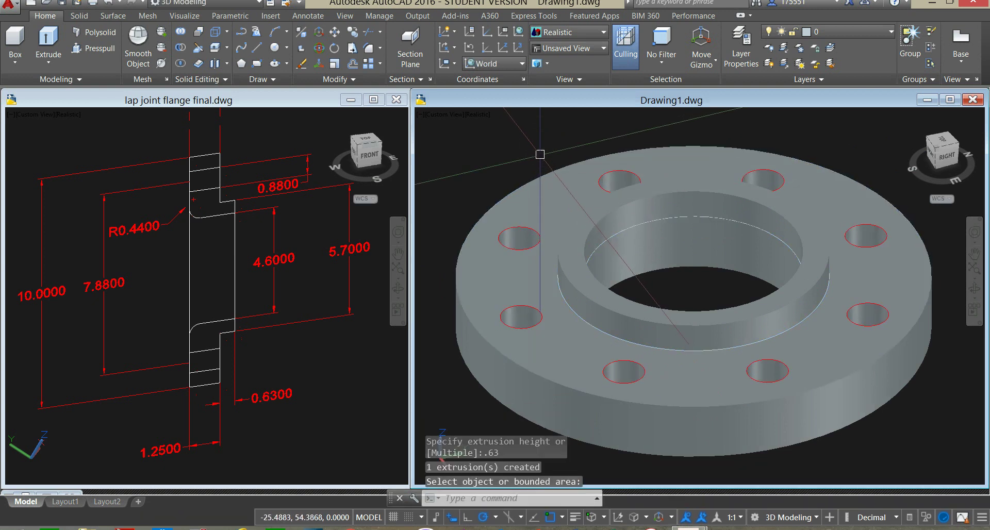
Union the hub with the flange base, confirm it is one solid, and view the underside
left_click(182, 36)
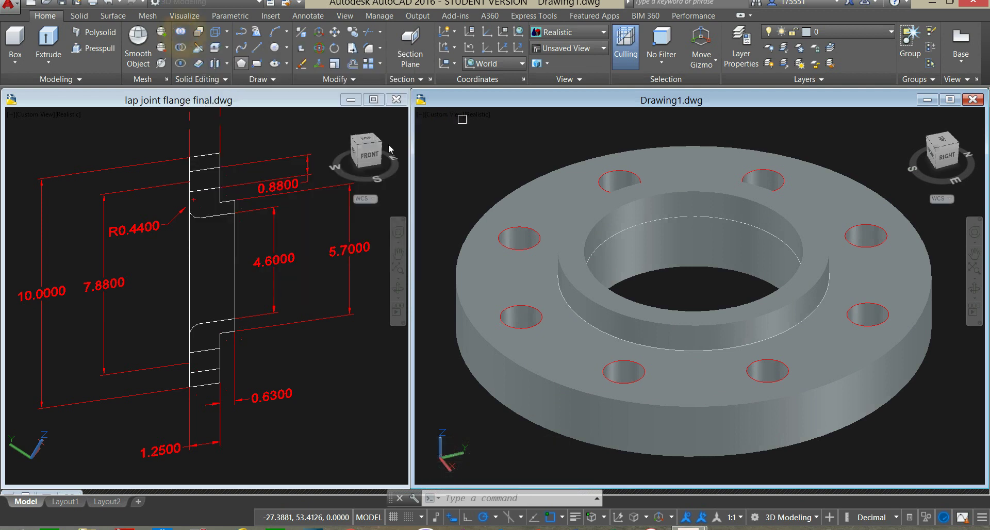
left_click(571, 271)
left_click(533, 278)
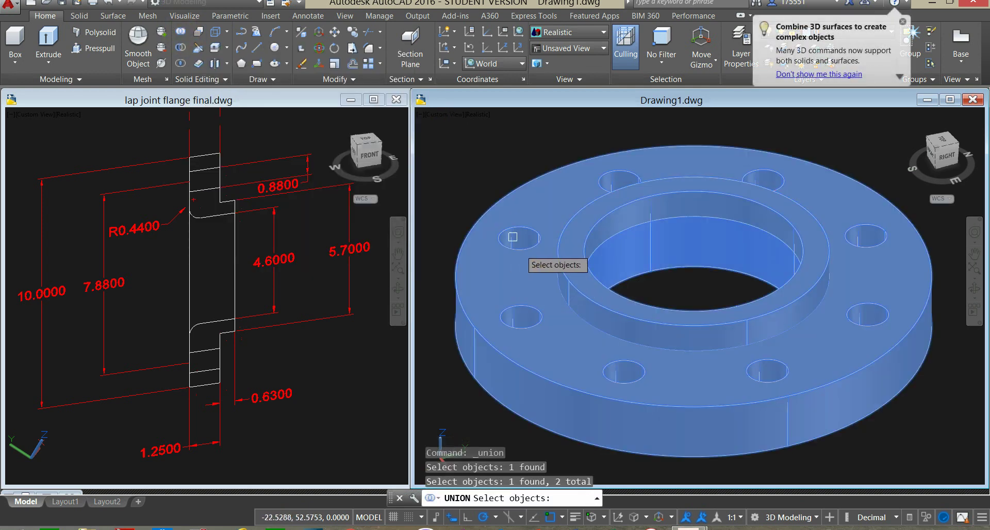
key("Return")
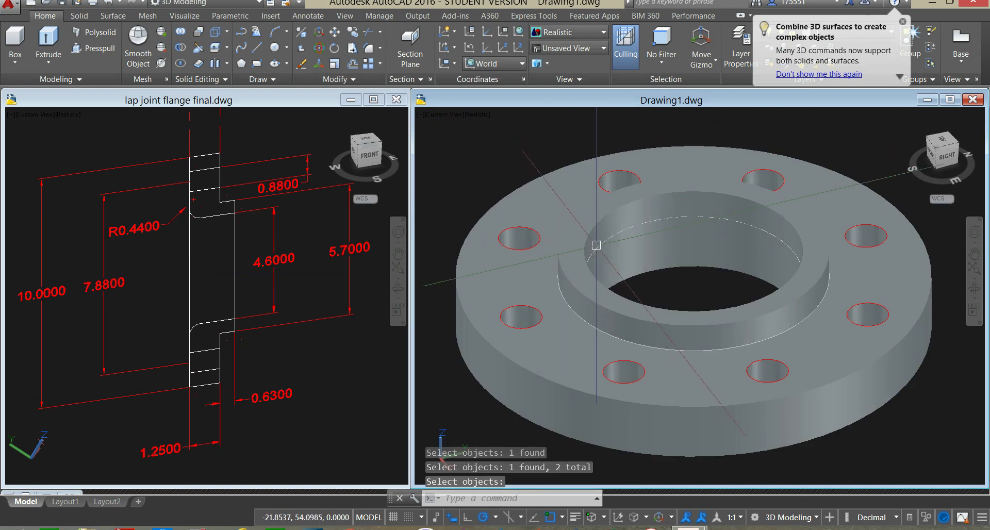
left_click(571, 236)
key("Escape")
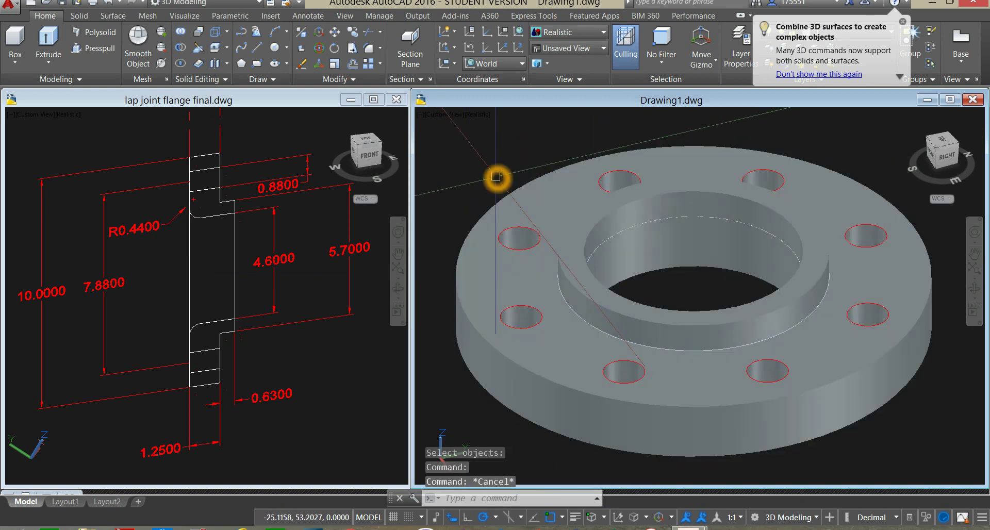
scroll(496, 176, "down", 2)
scroll(496, 176, "down", 2)
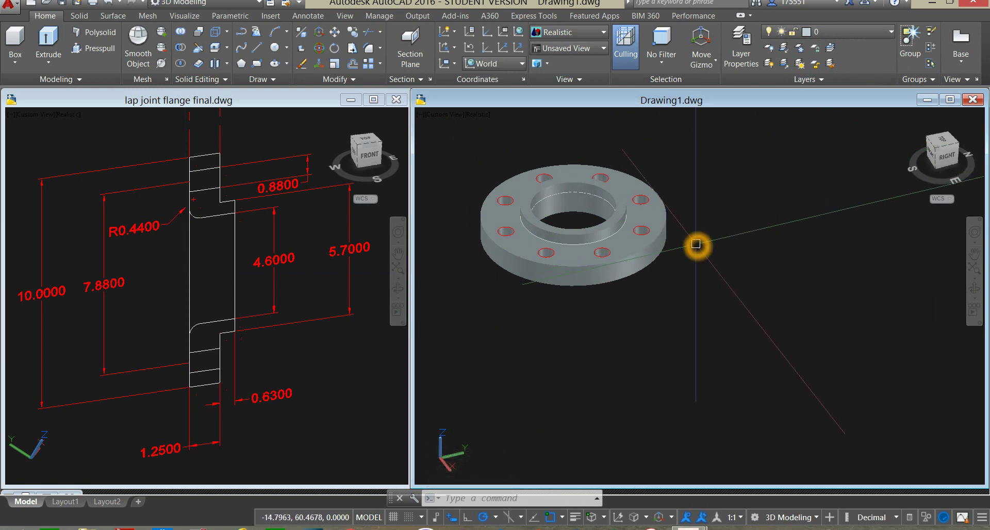
middle_click_drag(696, 243, 719, 150, "shift")
Start an edge fillet and set its radius to 0.44
left_click(79, 16)
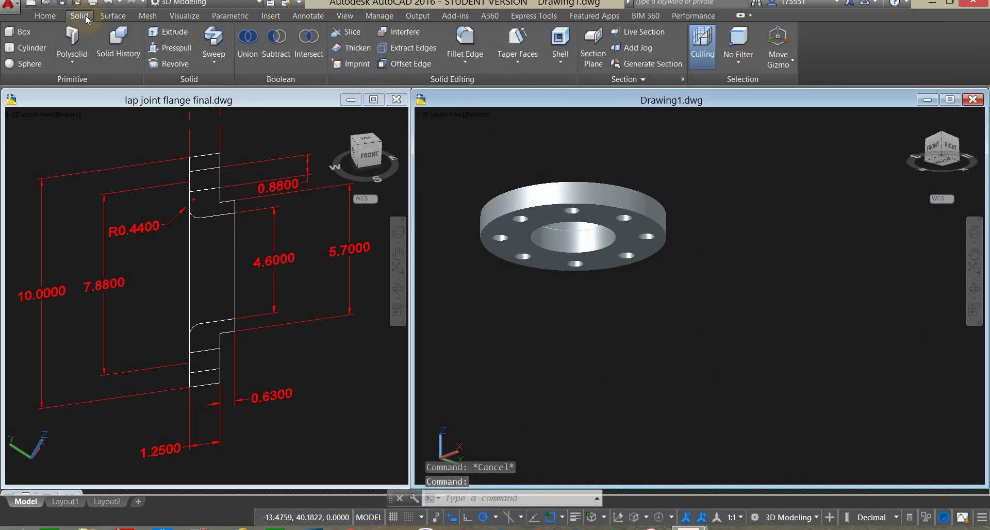
left_click(465, 39)
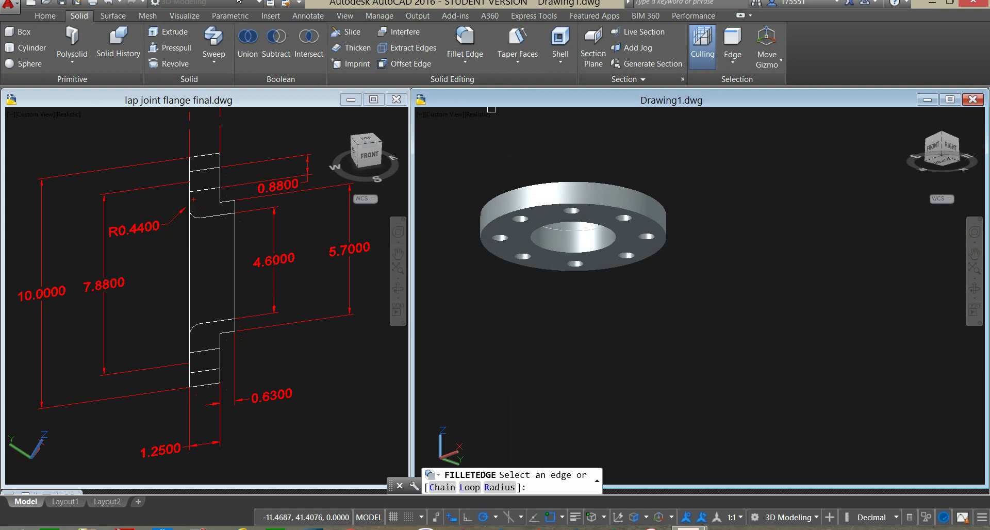
left_click(498, 489)
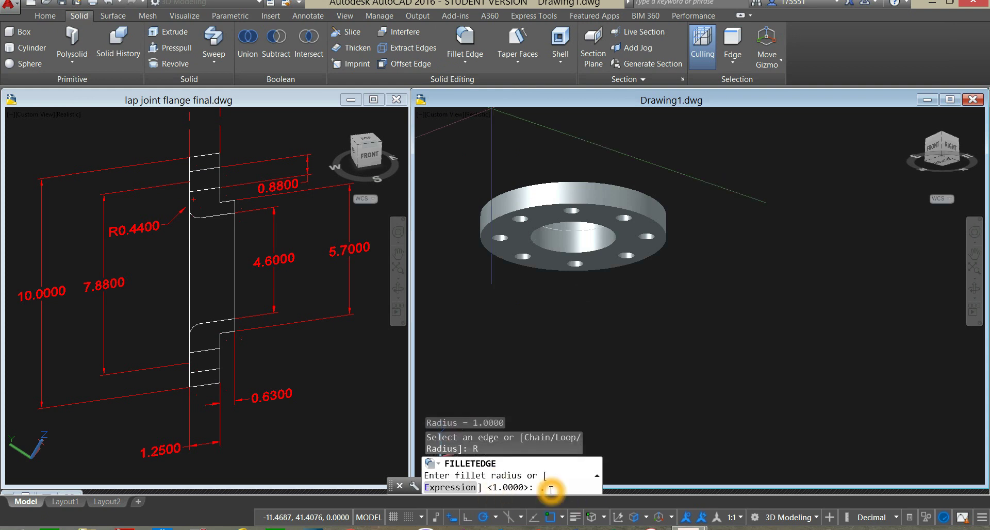
type(".44")
key("Return")
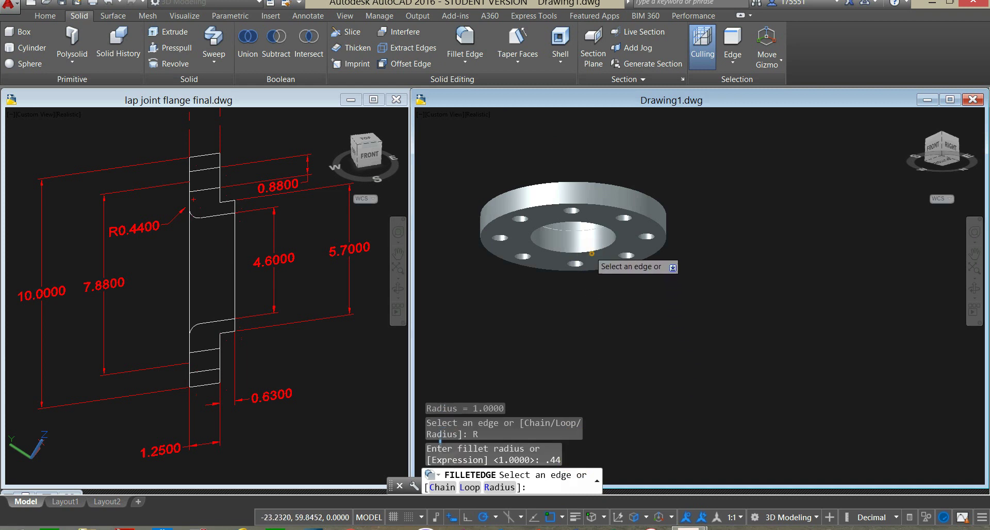
Fillet the inner bore edge and orbit to inspect the rounded flange
left_click(592, 253)
right_click(605, 307)
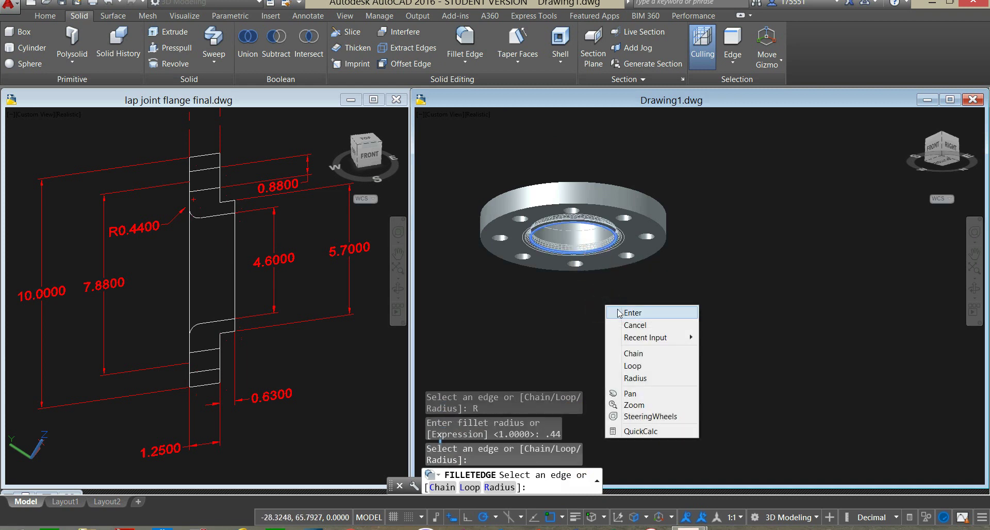
left_click(632, 313)
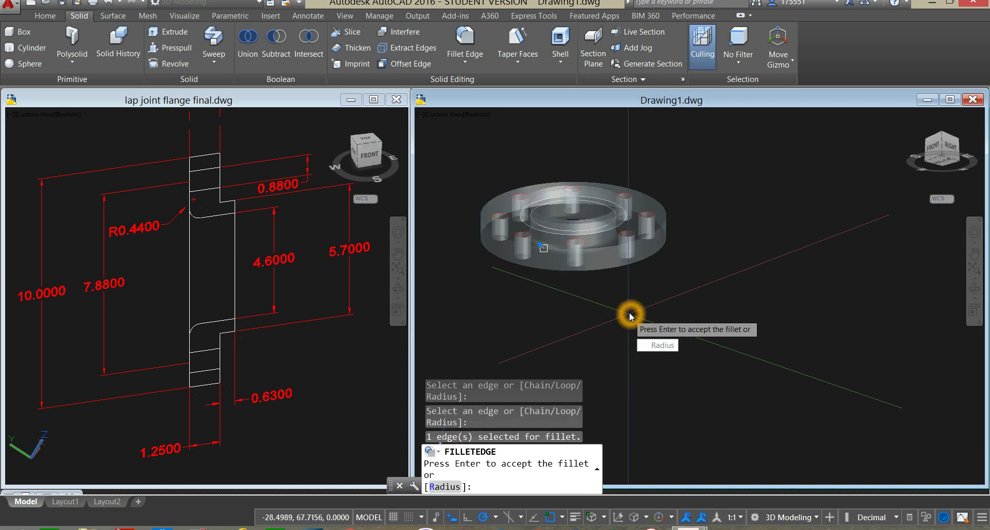
right_click(631, 315)
left_click(650, 318)
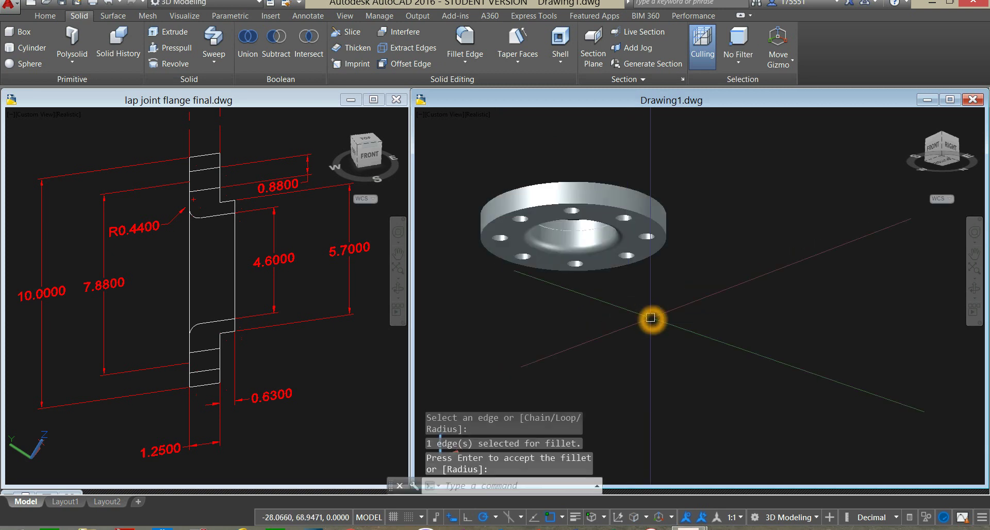
middle_click_drag(651, 318, 602, 312, "shift")
scroll(623, 384, "up", 2)
scroll(622, 380, "down", 3)
Move the flange solid up and to the right, away from the sketch circles
left_click(625, 260)
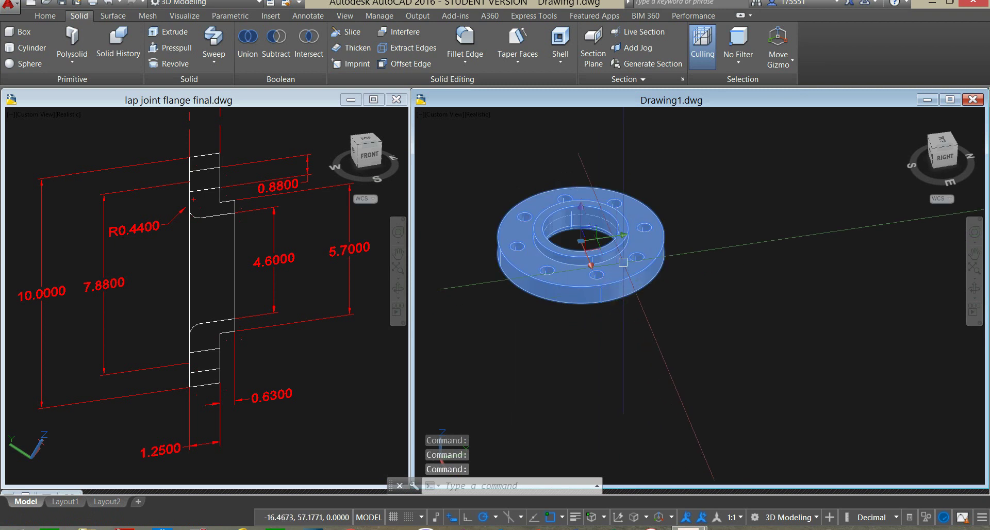
right_click(643, 157)
left_click(670, 236)
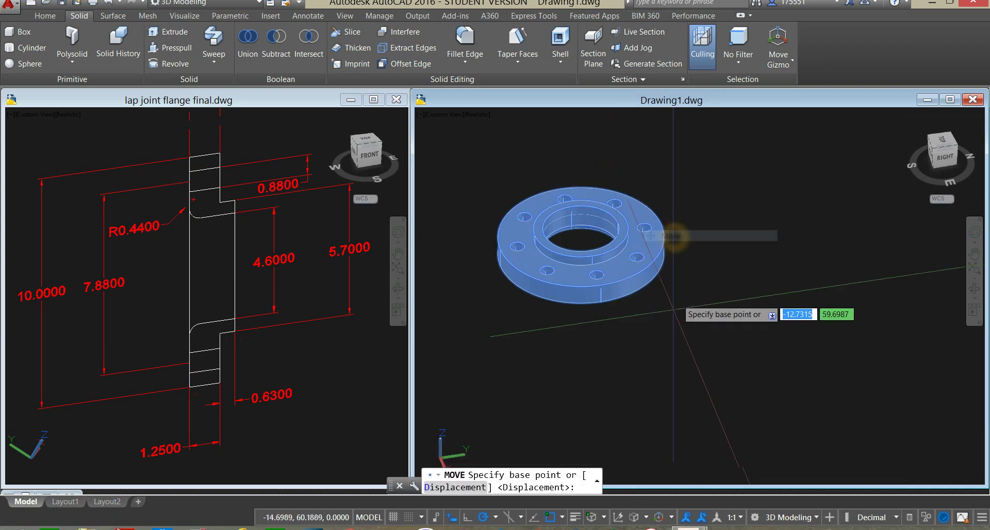
left_click(569, 343)
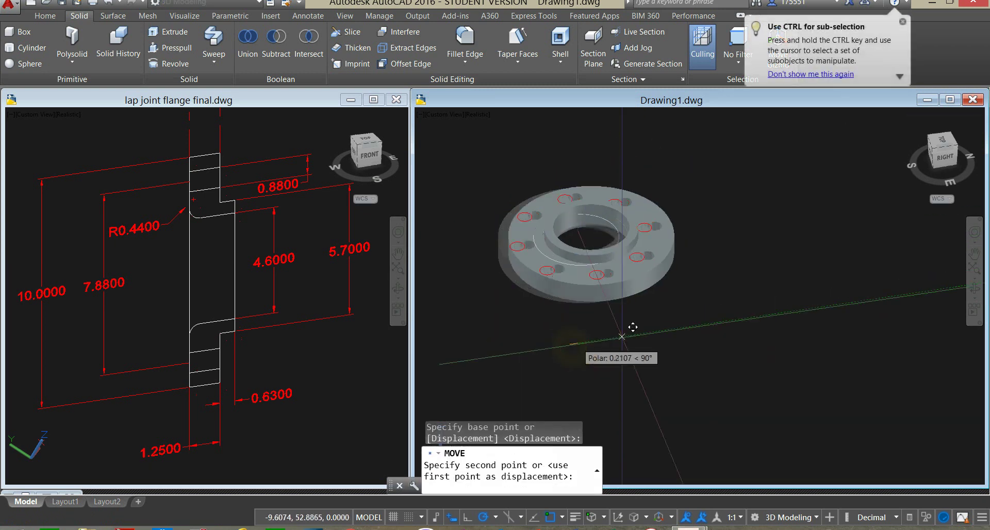
left_click(767, 319)
Window-select the three leftover sketch circles for erasing and recentre the view
left_click(484, 158)
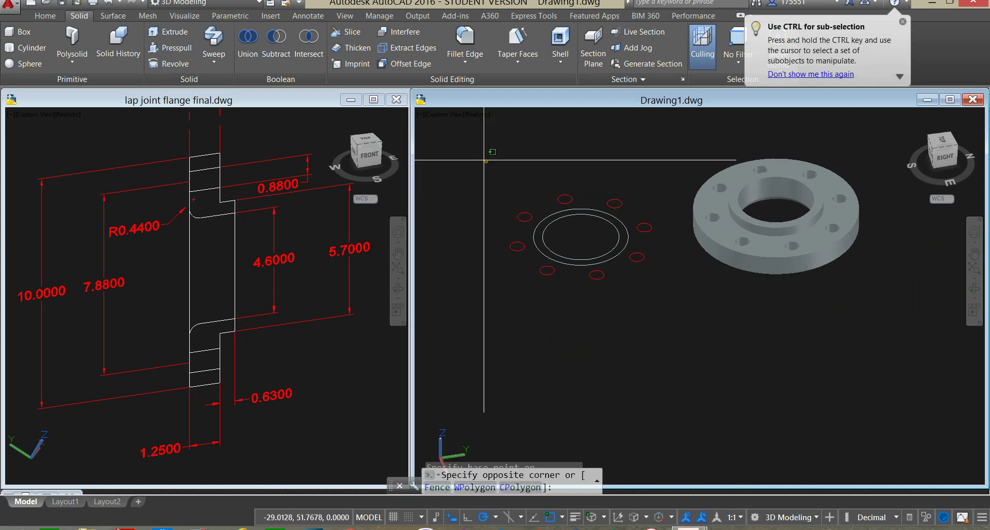
left_click(664, 341)
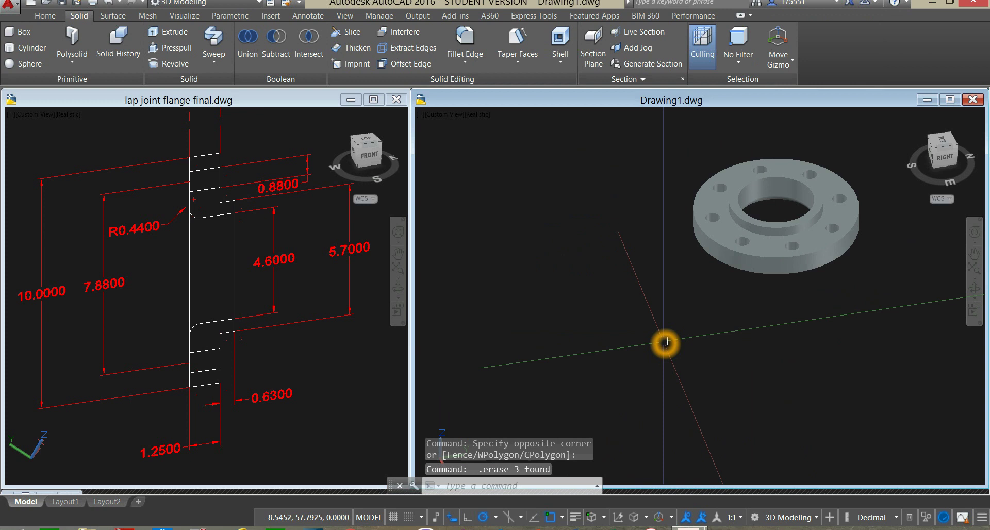
middle_click_drag(661, 338, 588, 345)
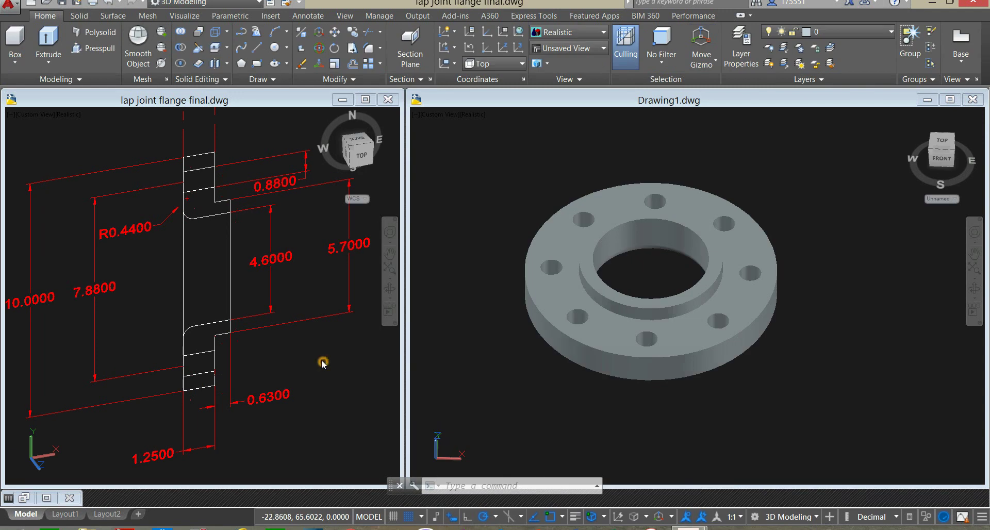
middle_click_drag(321, 360, 90, 358, "shift")
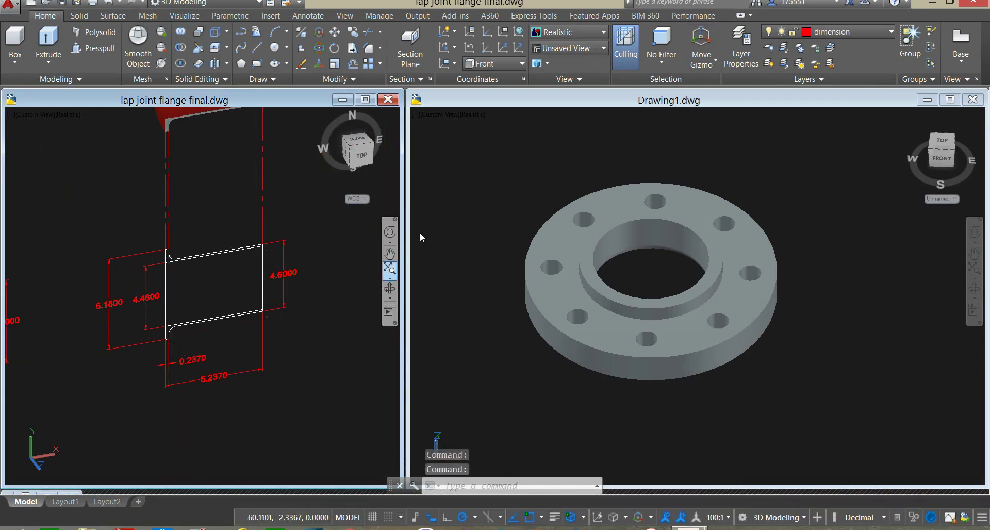
Switch Drawing1 to Top view and pan the flange aside to free space
left_click(446, 202)
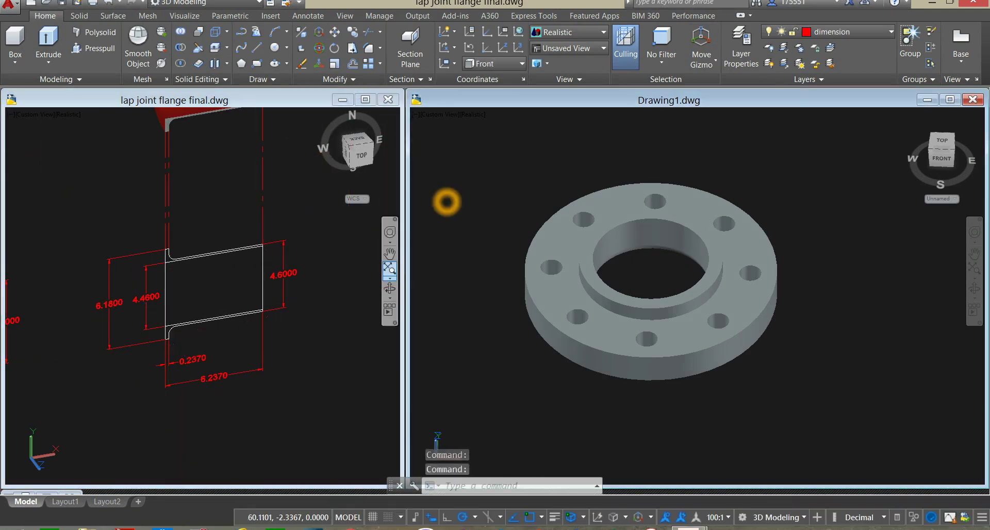
left_click(441, 115)
left_click(471, 144)
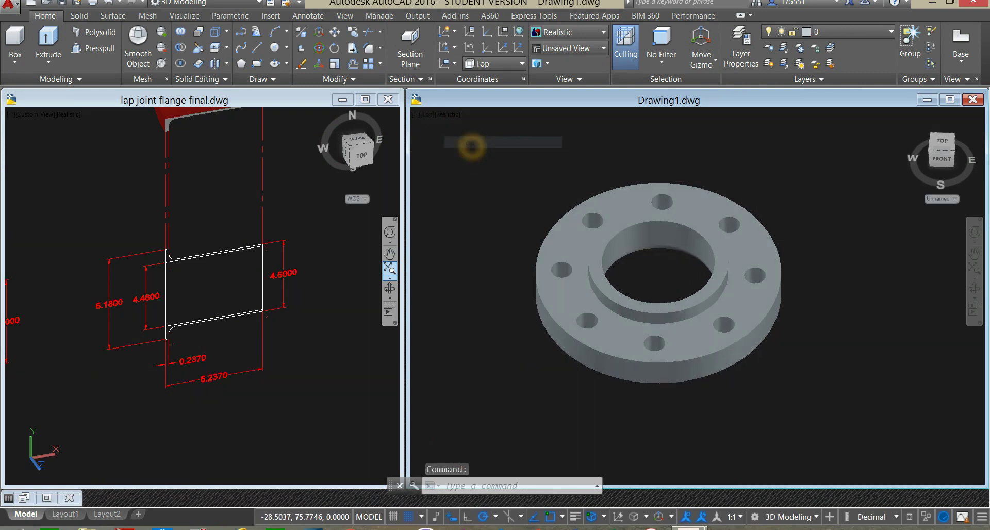
left_click_drag(647, 280, 509, 281)
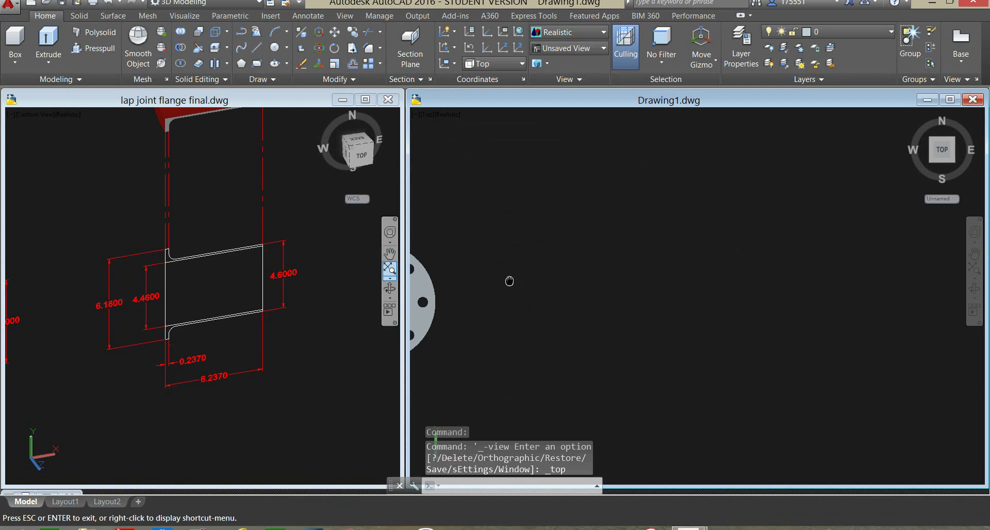
key("Escape")
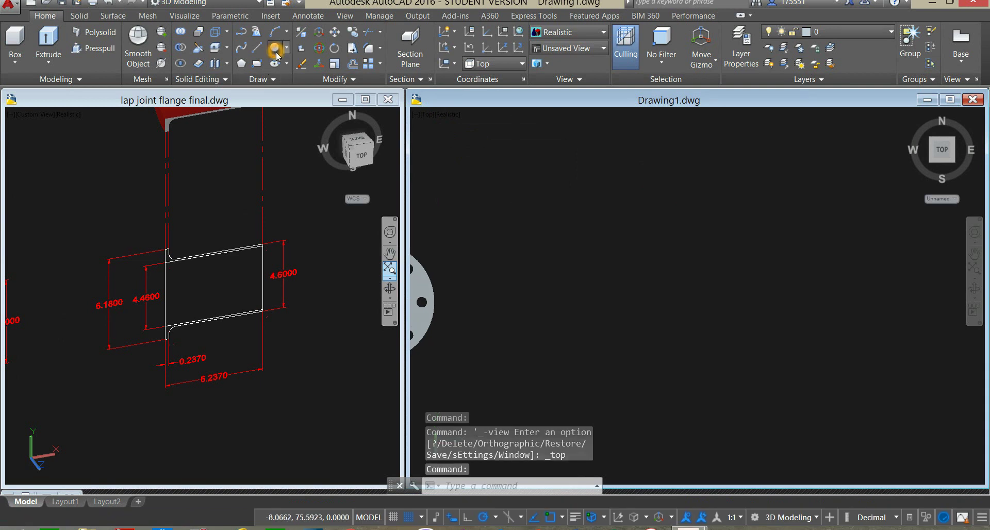
Draw concentric circles of 6.18 and 4.46 diameter beside the flange
left_click(275, 49)
left_click(624, 285)
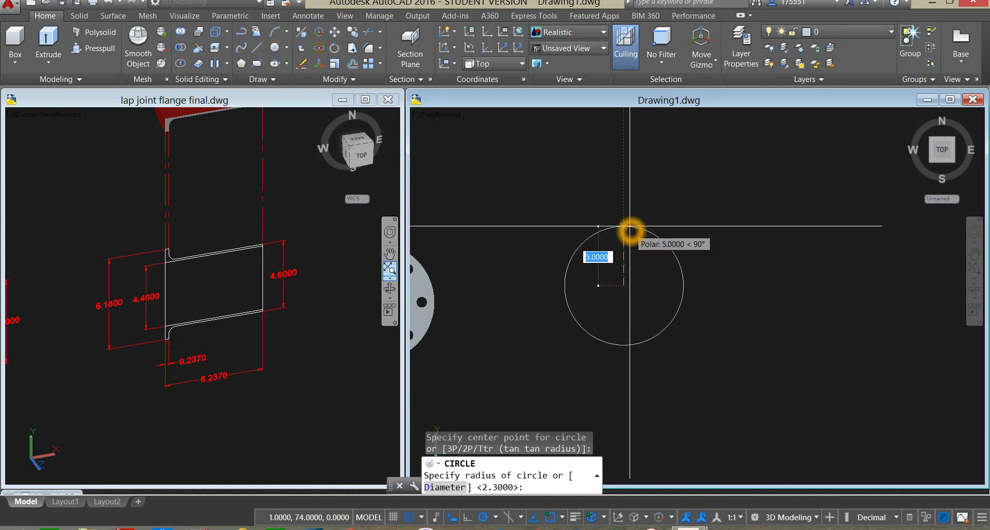
key("Return")
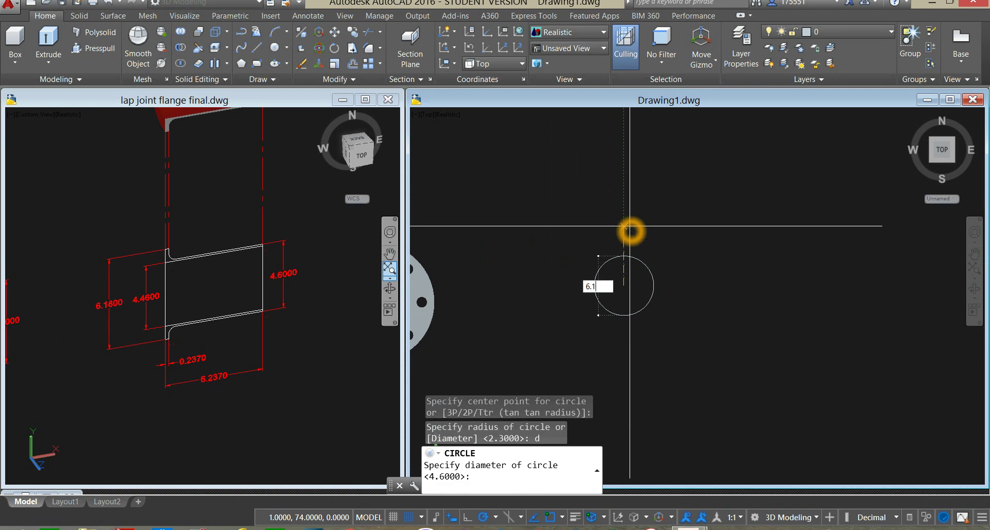
key("Return")
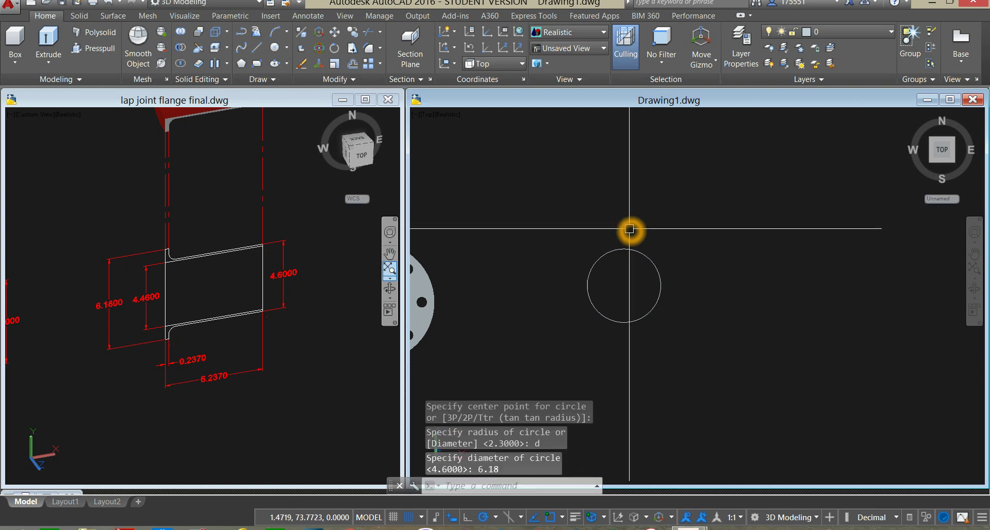
right_click(629, 230)
left_click(664, 235)
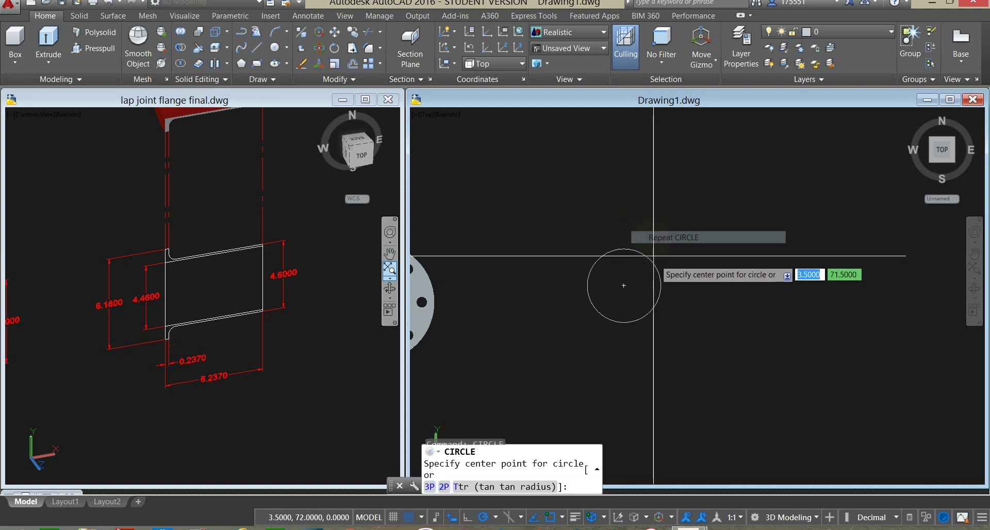
left_click(624, 285)
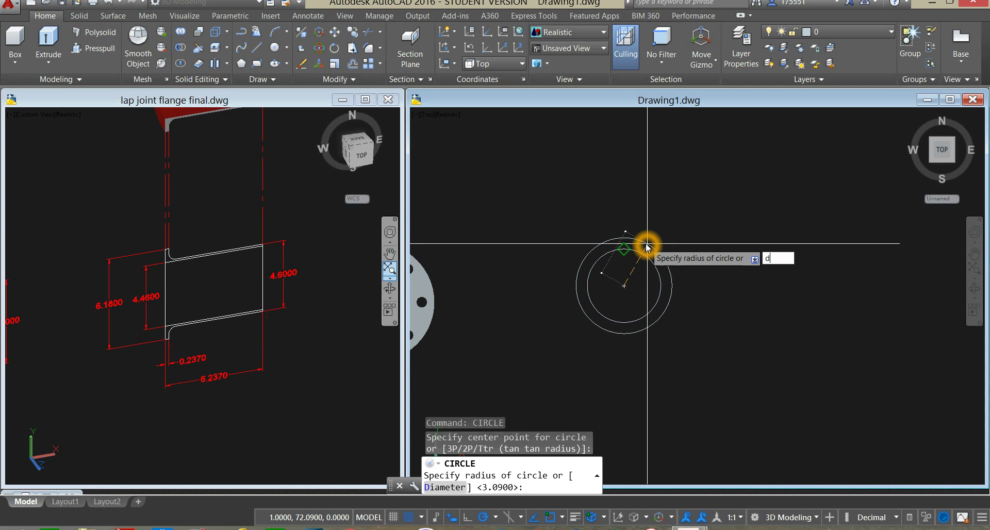
key("Return")
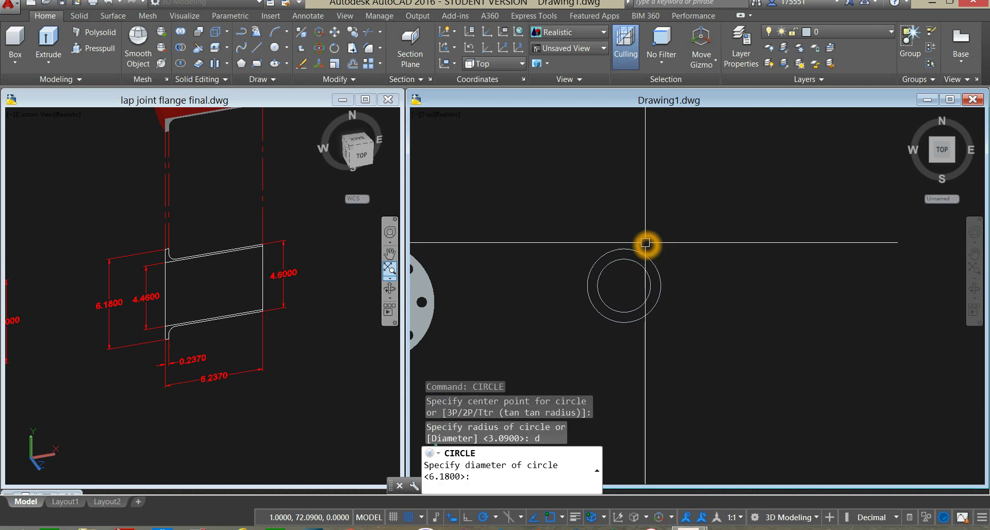
key("Return")
Add a third concentric circle of 4.6 diameter on the same centre
right_click(653, 228)
left_click(670, 234)
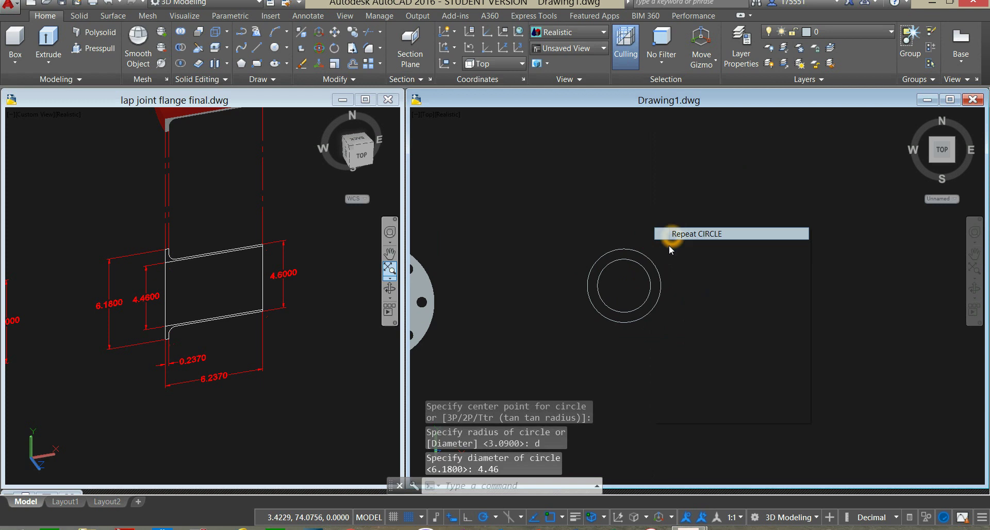
left_click(625, 285)
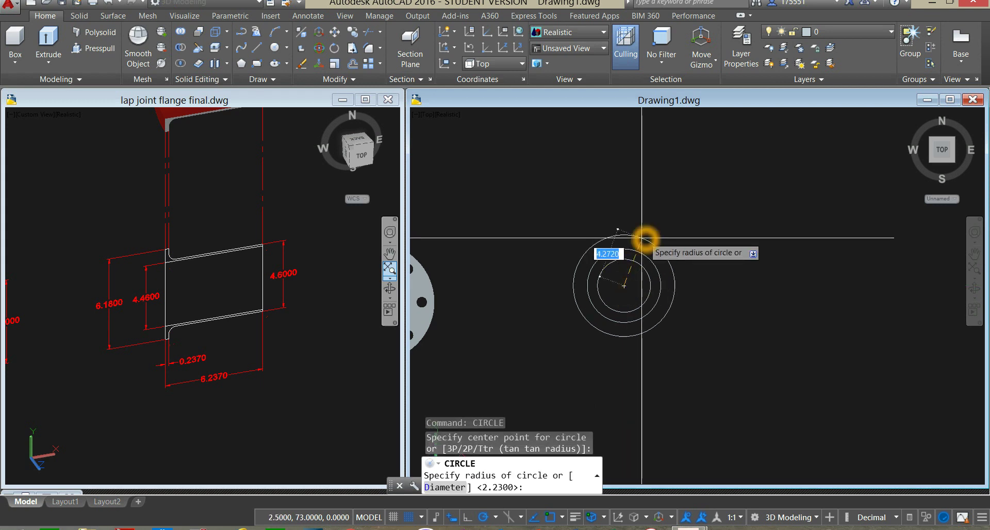
type("d")
key("Return")
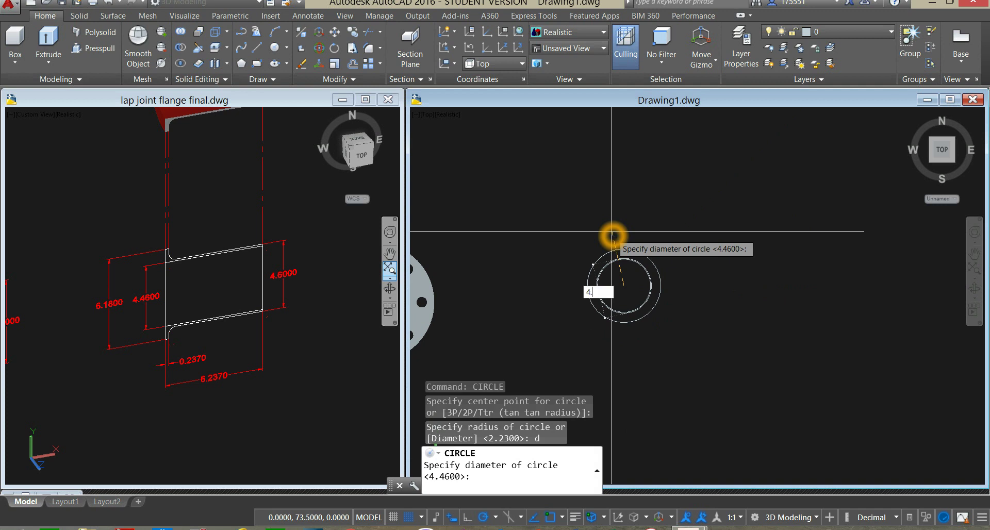
type("4.6")
key("Return")
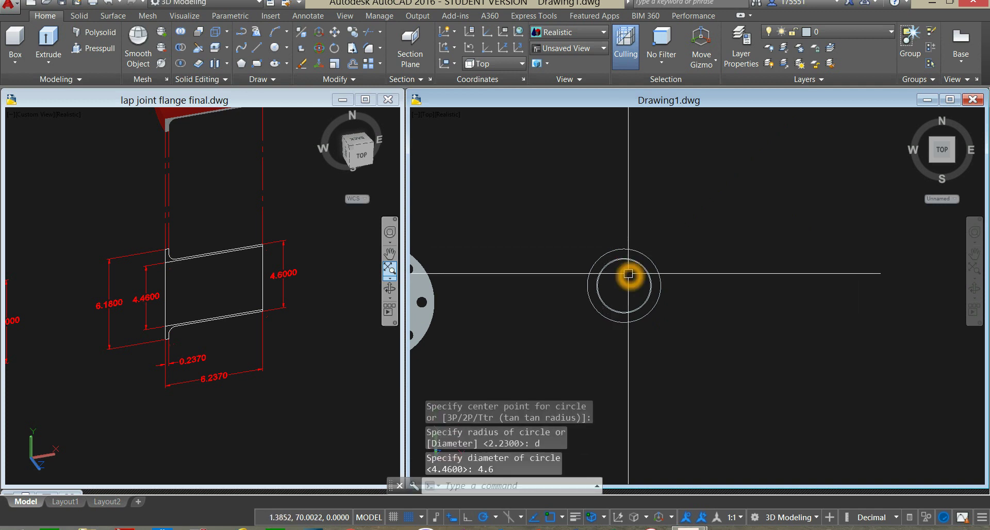
Orbit to see the circles in 3D and adjust the reference drawing's view
middle_click_drag(627, 276, 645, 199, "shift")
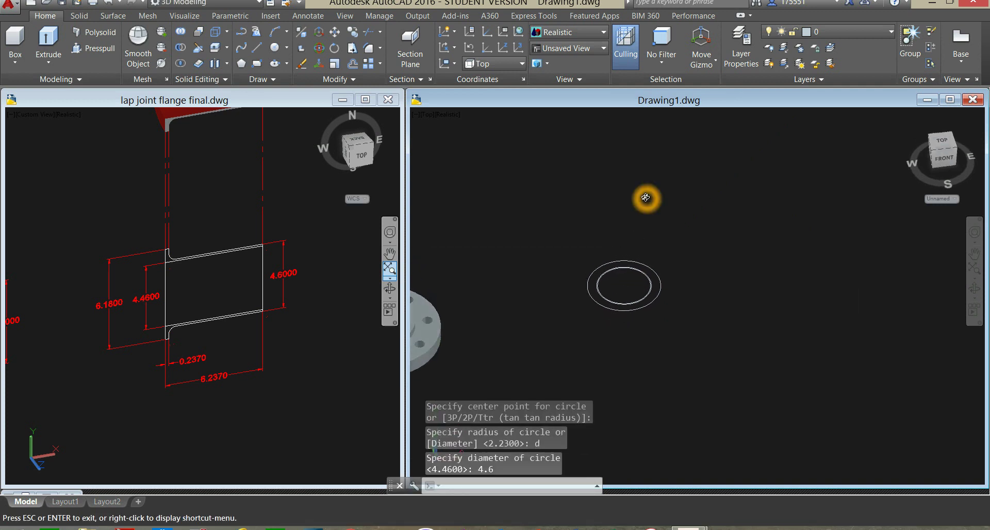
left_click(278, 350)
scroll(206, 333, "up", 2)
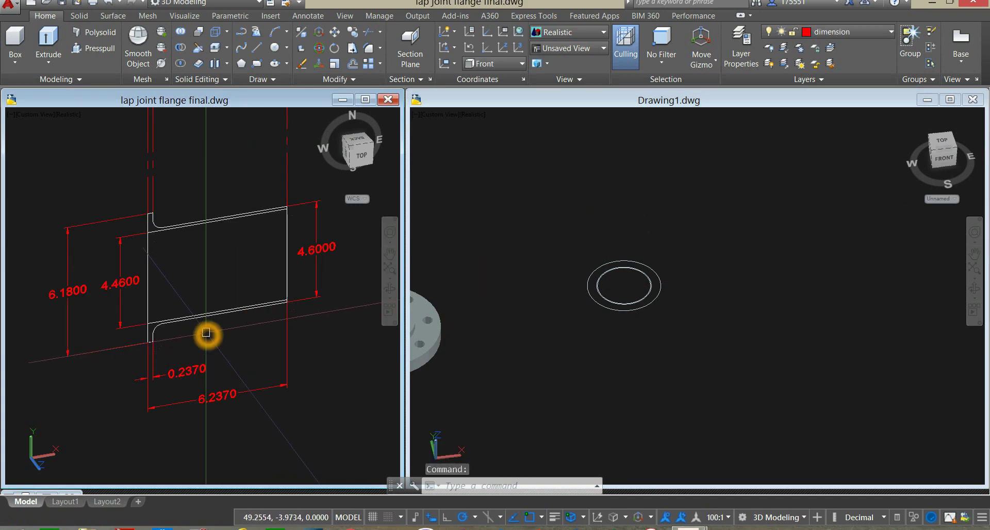
middle_click_drag(207, 333, 206, 332)
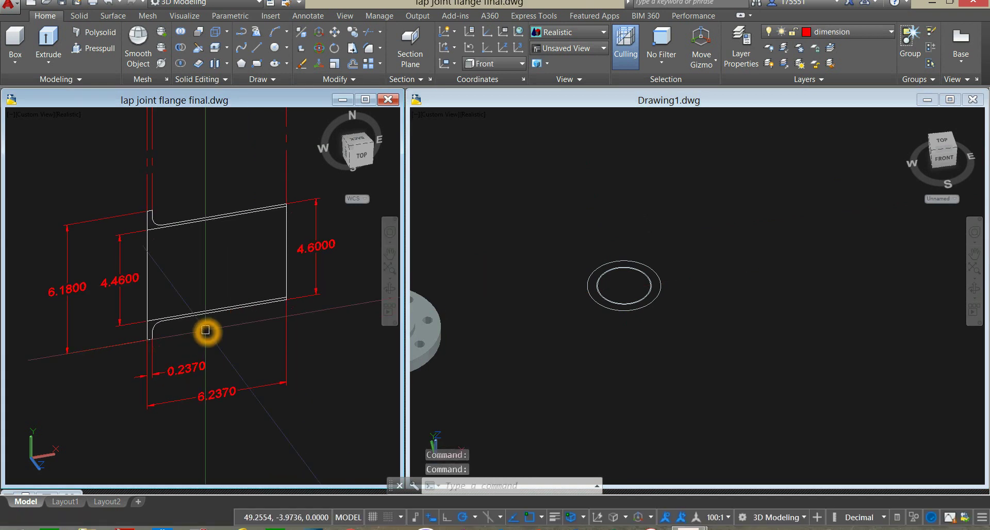
left_click(522, 370)
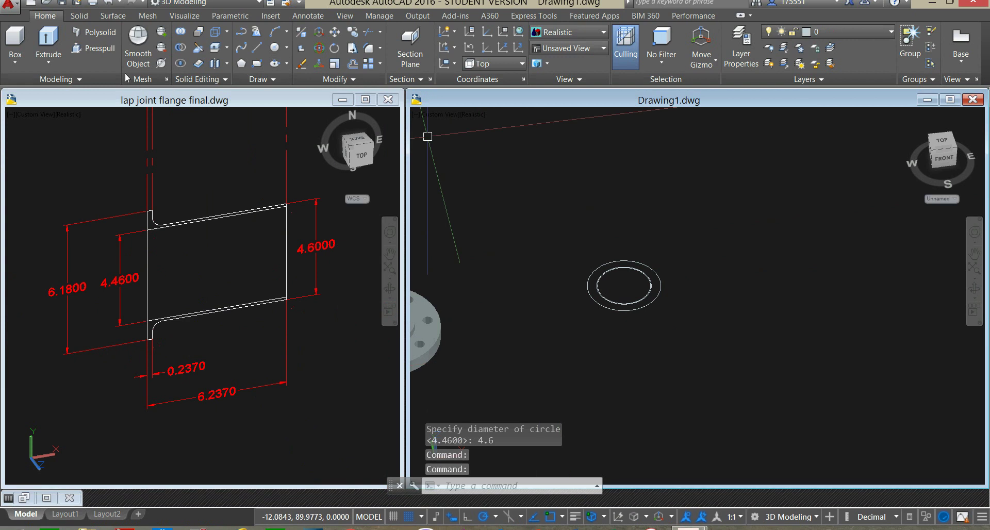
Extrude the inner circles into a 6.237-tall cylinder
left_click(58, 40)
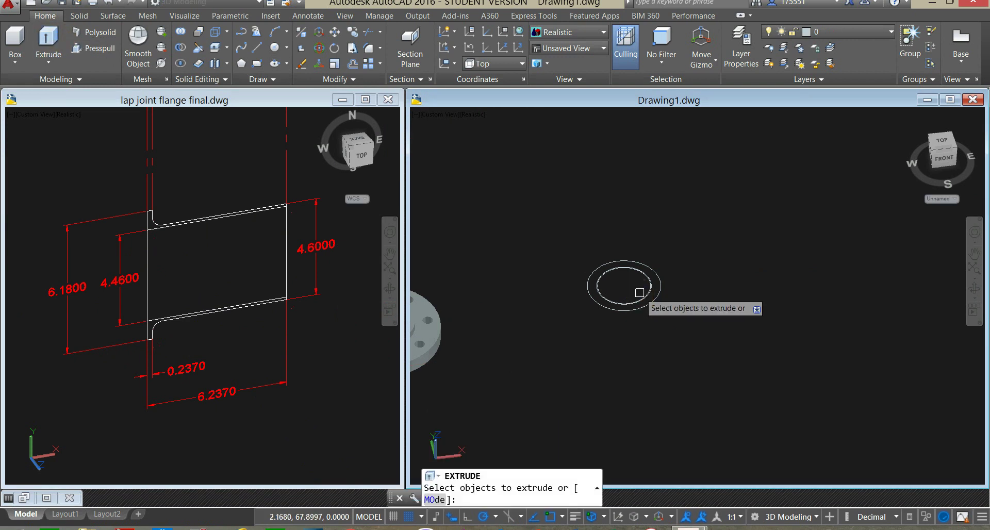
scroll(648, 293, "up", 3)
left_click(658, 292)
left_click(635, 276)
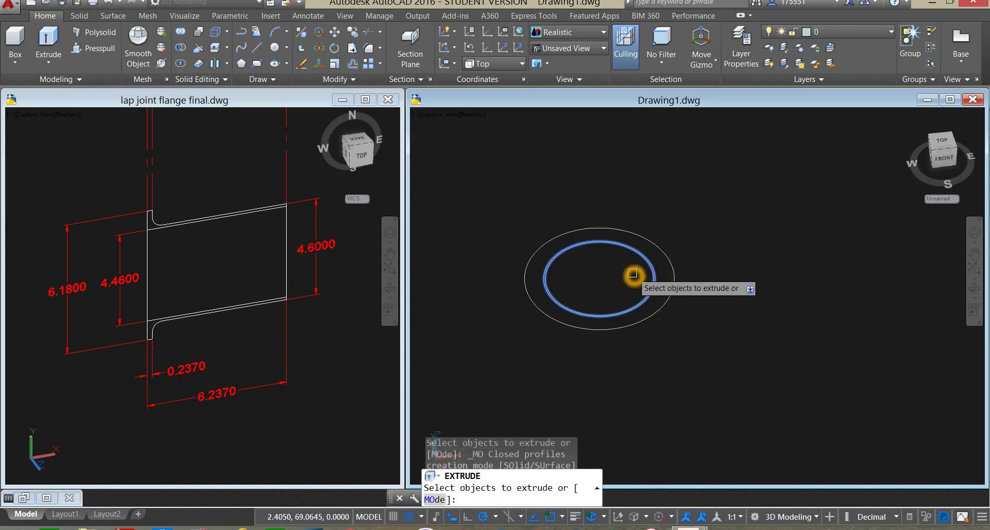
right_click(663, 206)
left_click(691, 213)
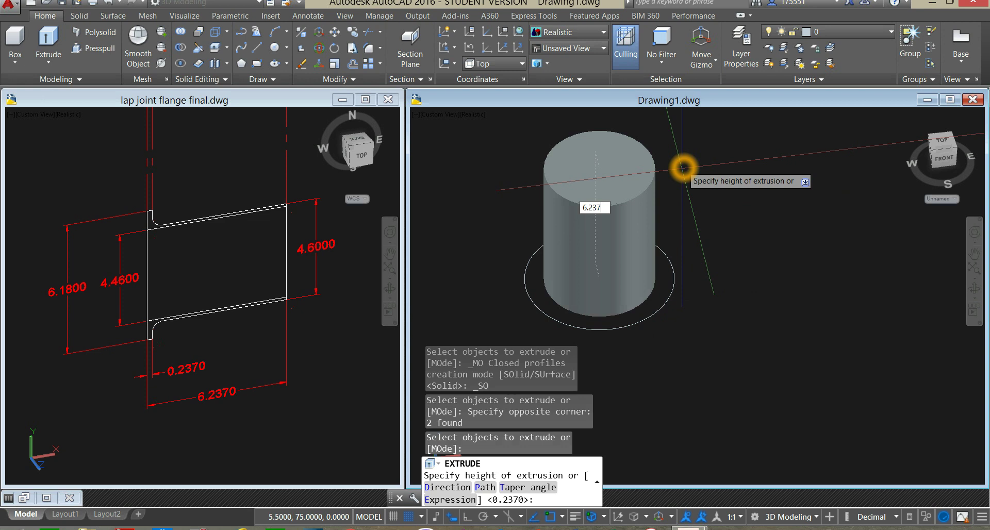
key("Return")
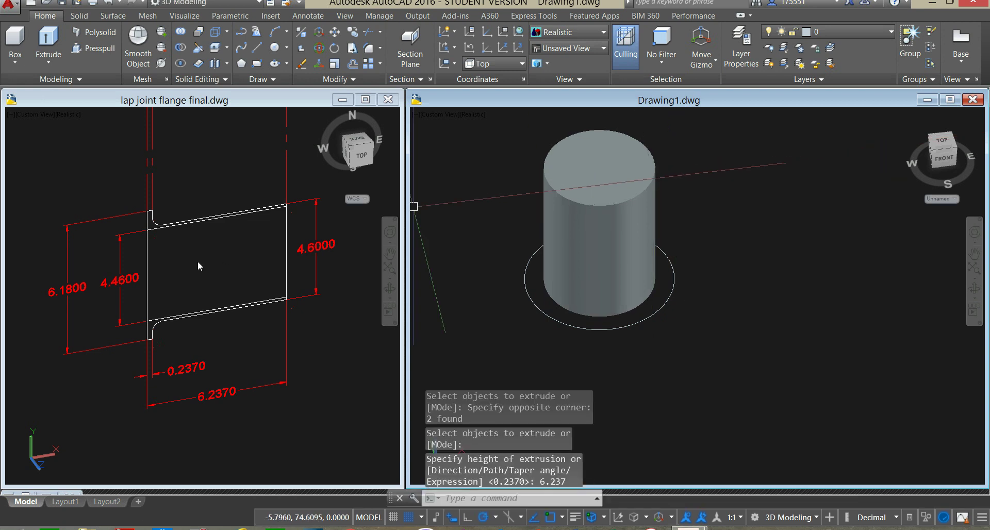
Extrude the outer base circle 0.237 high to form the collar
left_click(150, 341)
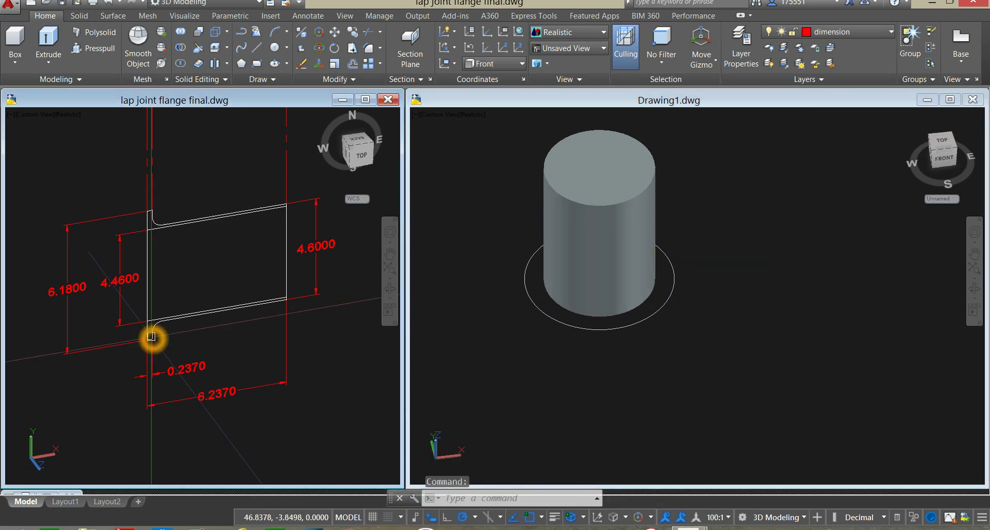
left_click(58, 49)
left_click(645, 332)
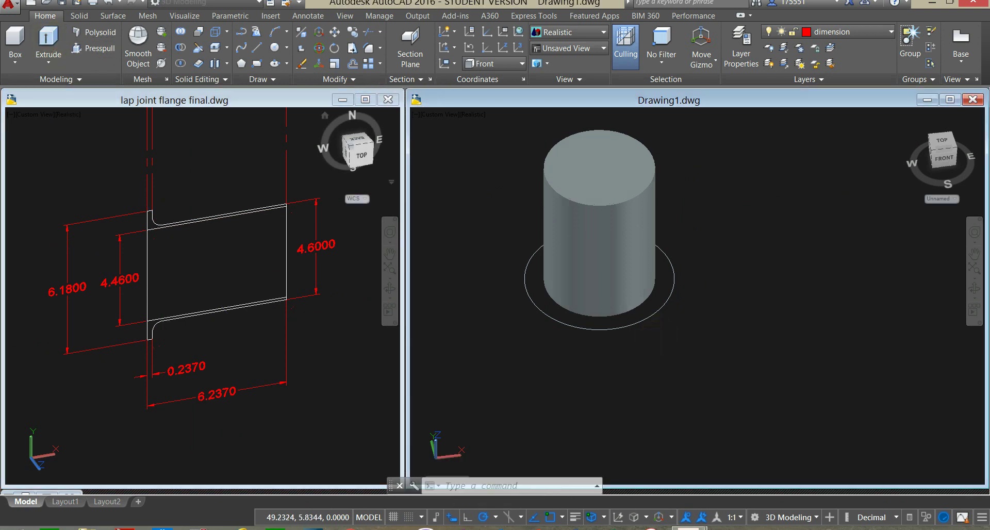
left_click(58, 36)
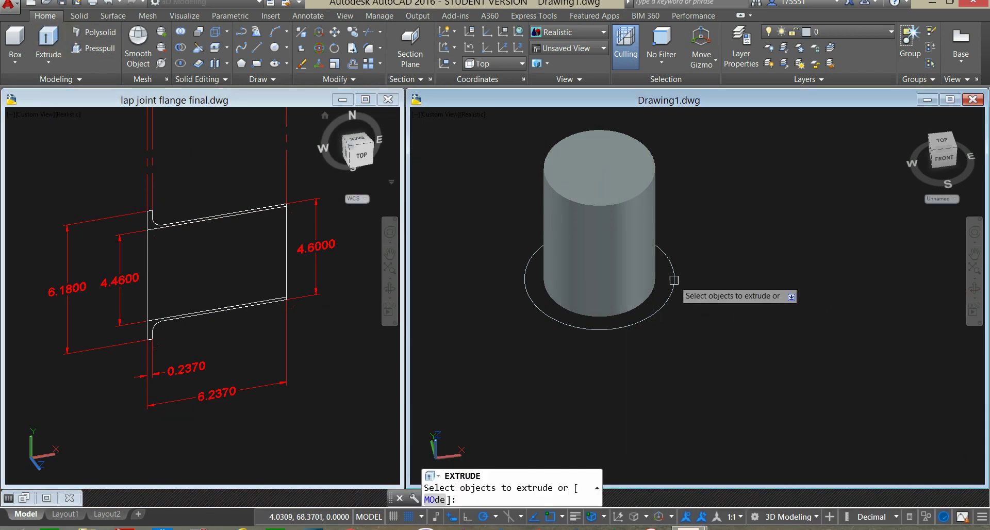
left_click(671, 288)
right_click(702, 257)
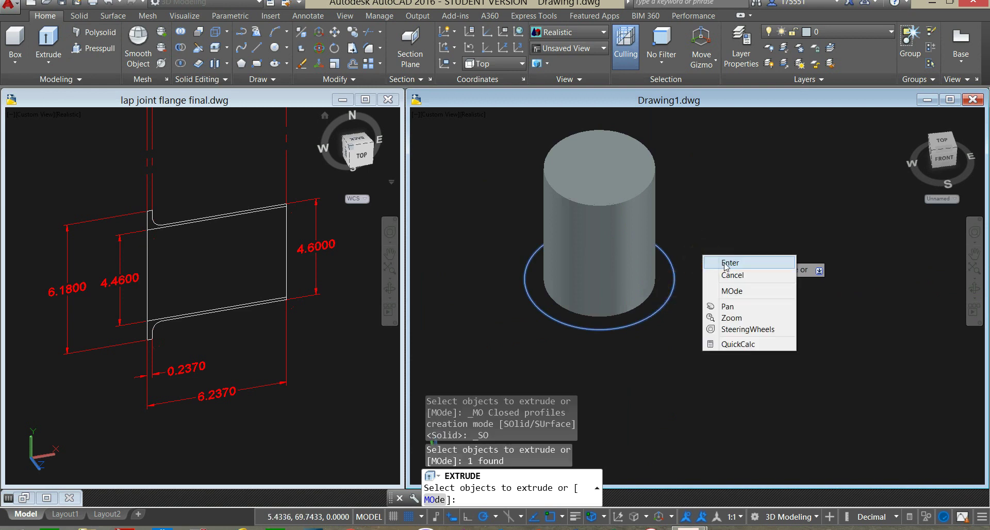
left_click(707, 250)
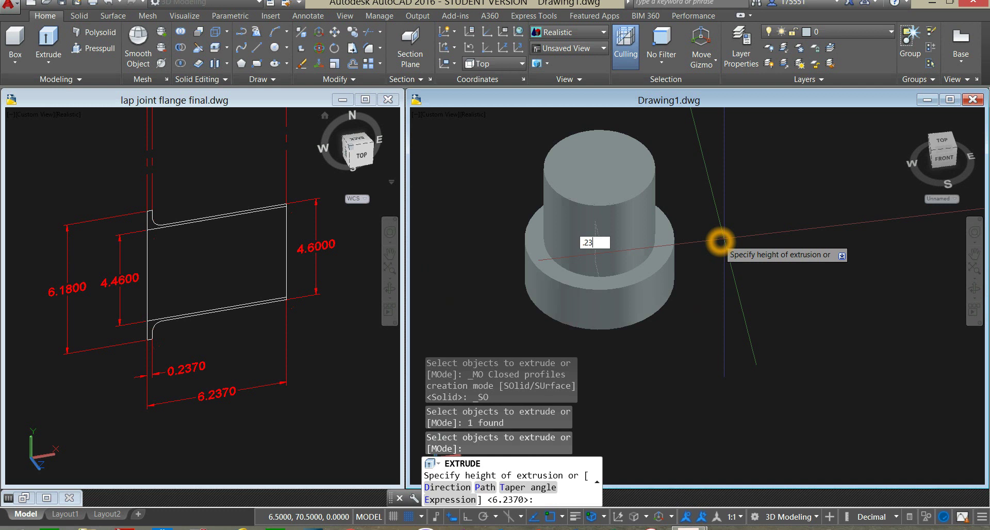
key("Return")
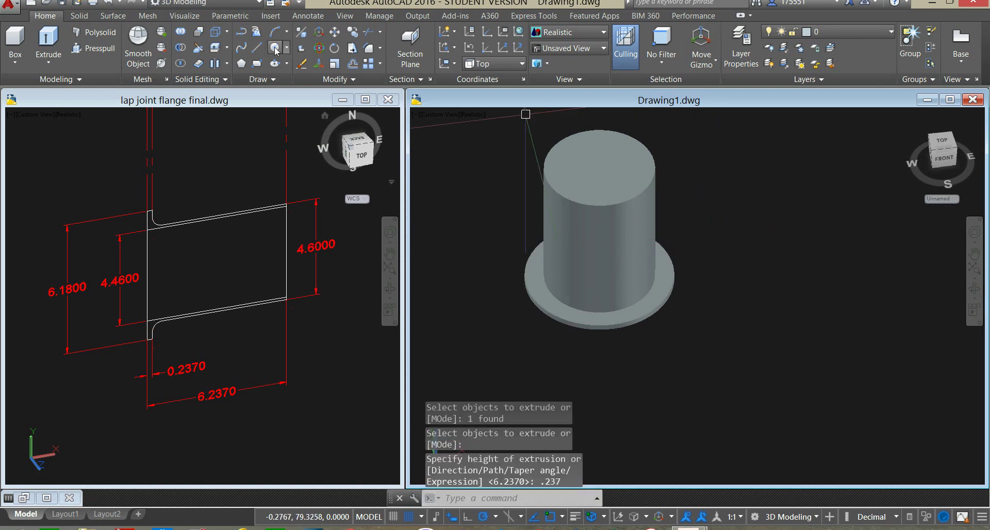
Subtract the two inner solids from the outer cylinder to leave an open tube
left_click(180, 49)
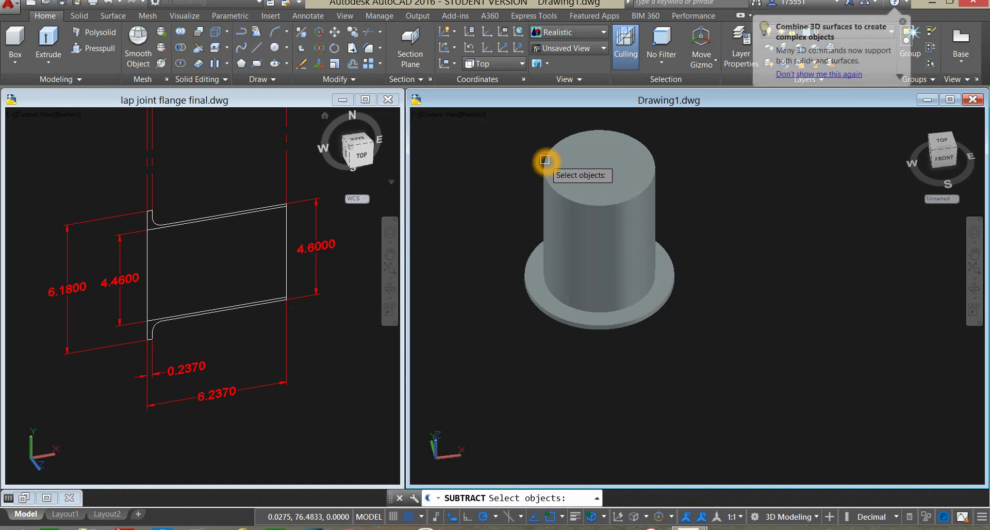
left_click(647, 179)
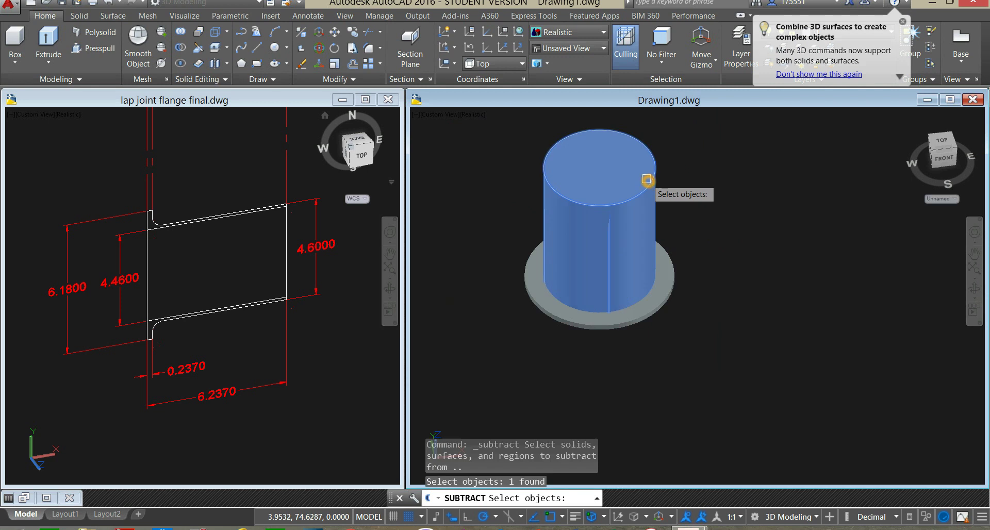
right_click(659, 142)
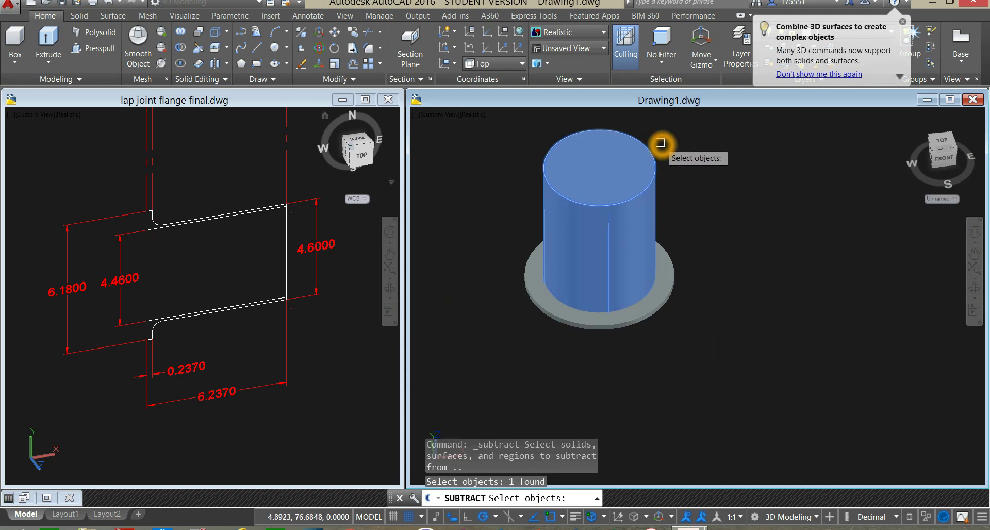
left_click(622, 163)
scroll(625, 164, "up", 5)
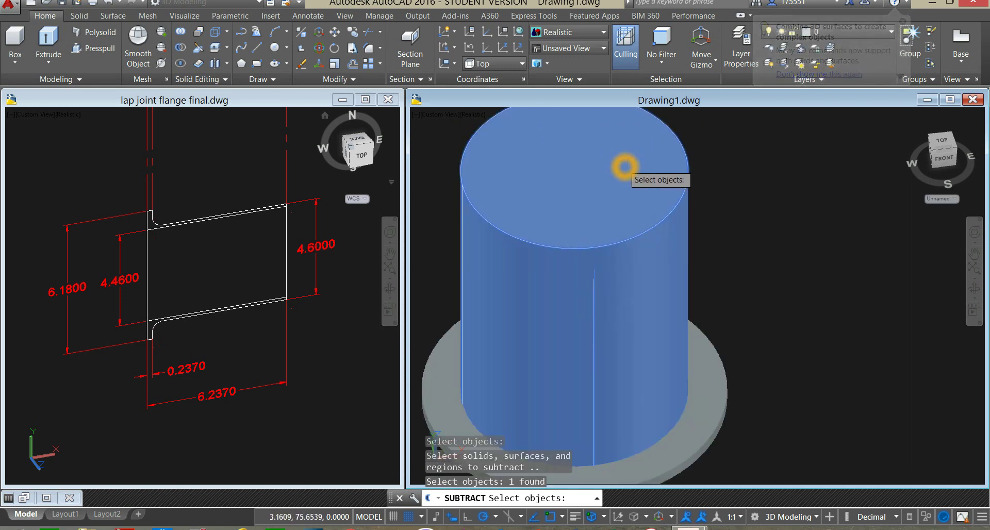
left_click(633, 177)
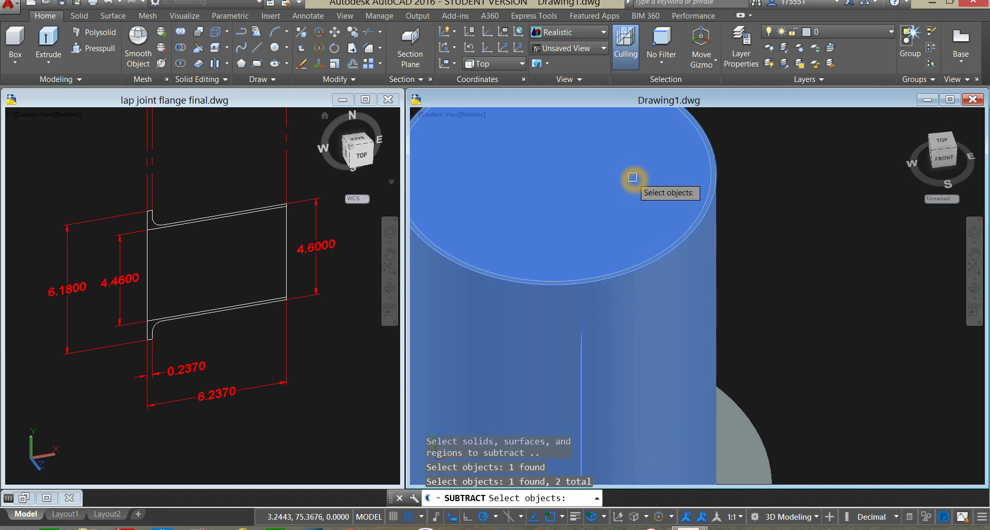
right_click(736, 153)
scroll(736, 153, "down", 5)
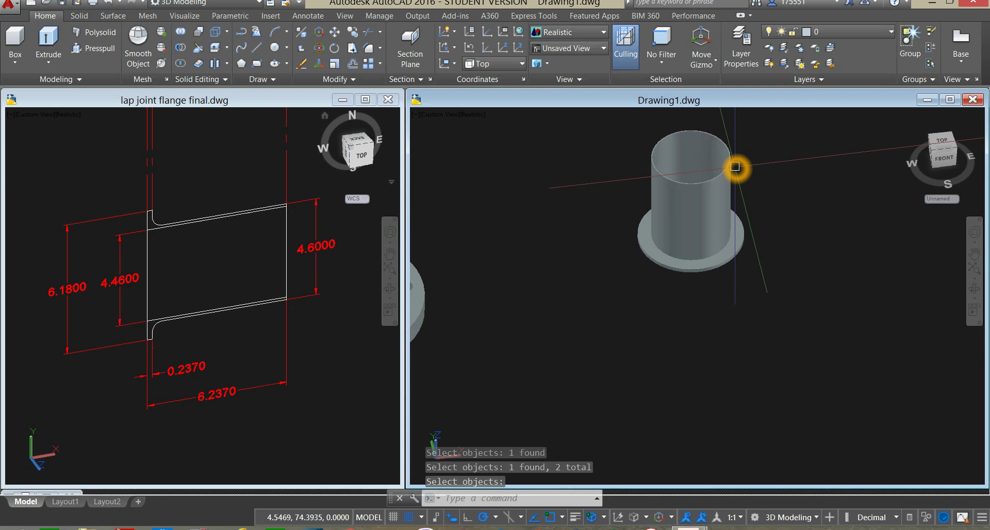
After cancelling a press-pull, UNION the tube and the collar base into one solid
middle_click_drag(729, 170, 657, 225, "shift")
key("ctrl+shift+e")
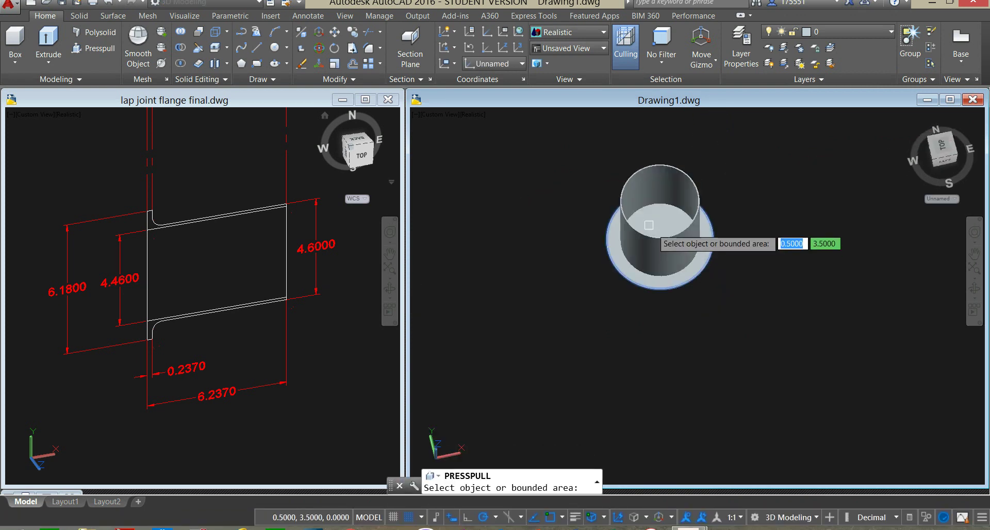
scroll(657, 224, "up", 5)
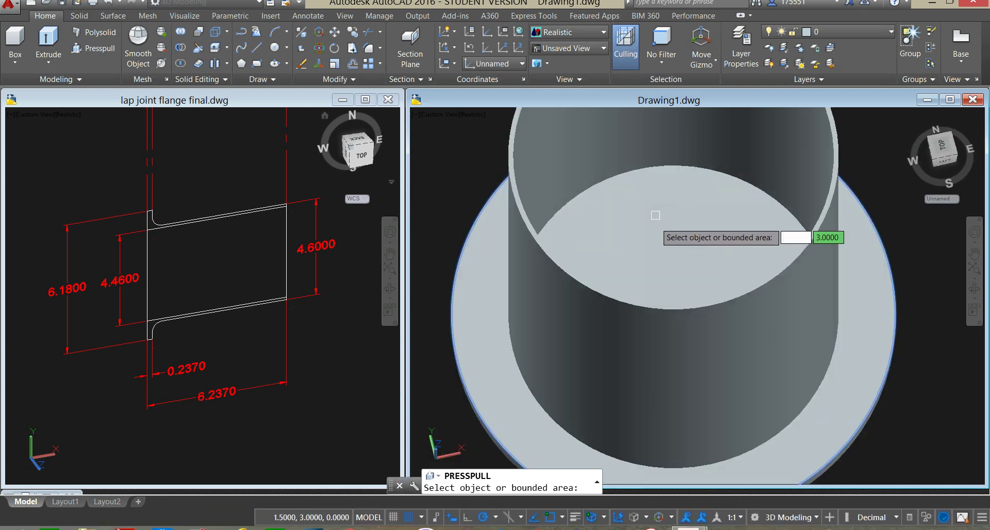
scroll(598, 223, "down", 5)
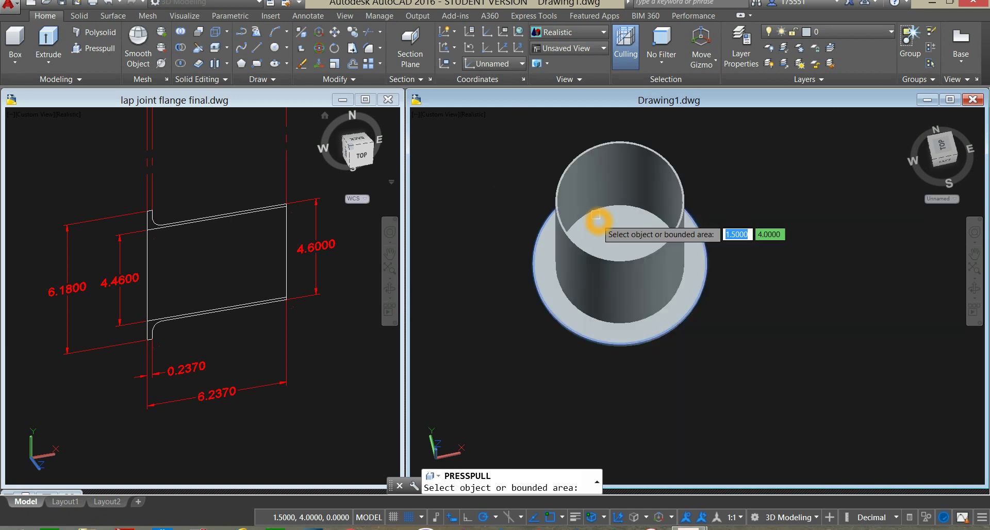
key("Return")
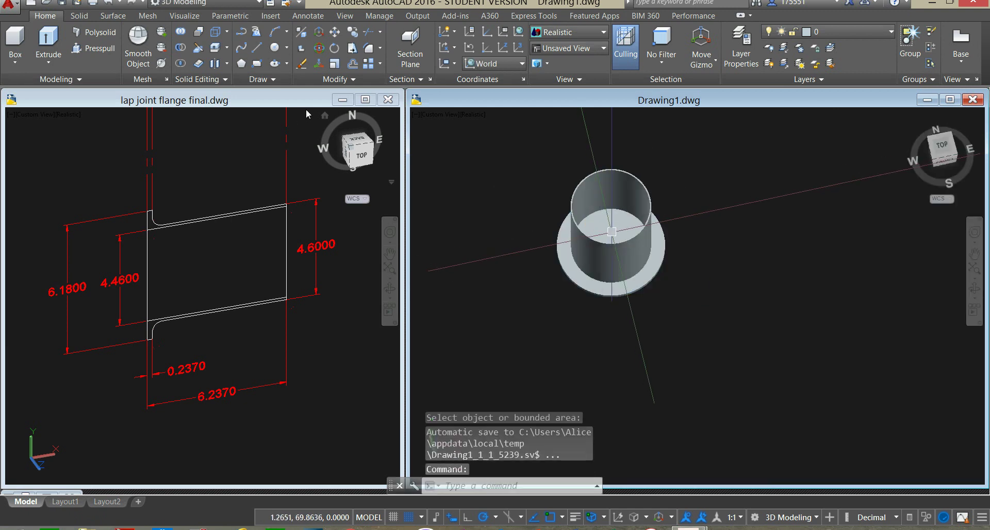
left_click(179, 36)
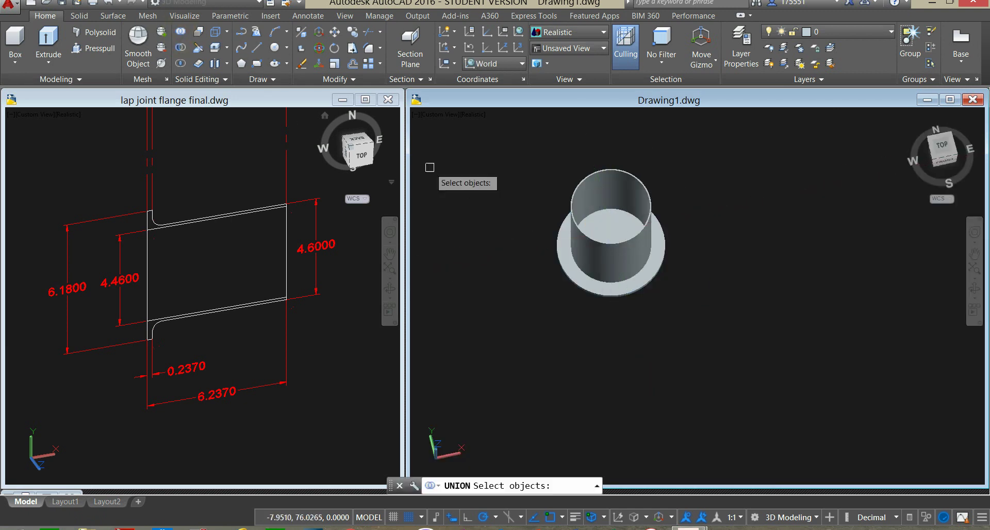
left_click(617, 257)
left_click(643, 277)
key("Return")
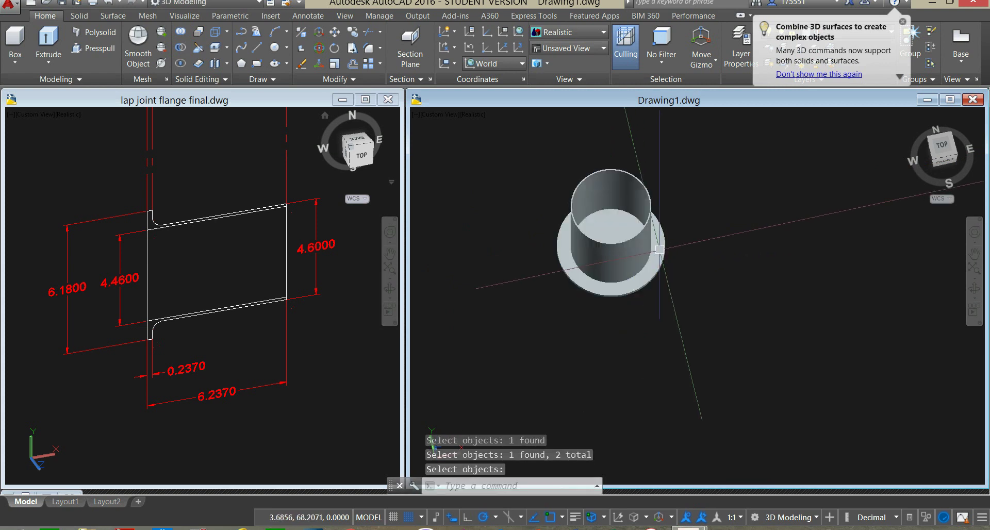
Press-pull the base face inside the tube to cut the bore through the collar base
scroll(601, 223, "up", 4)
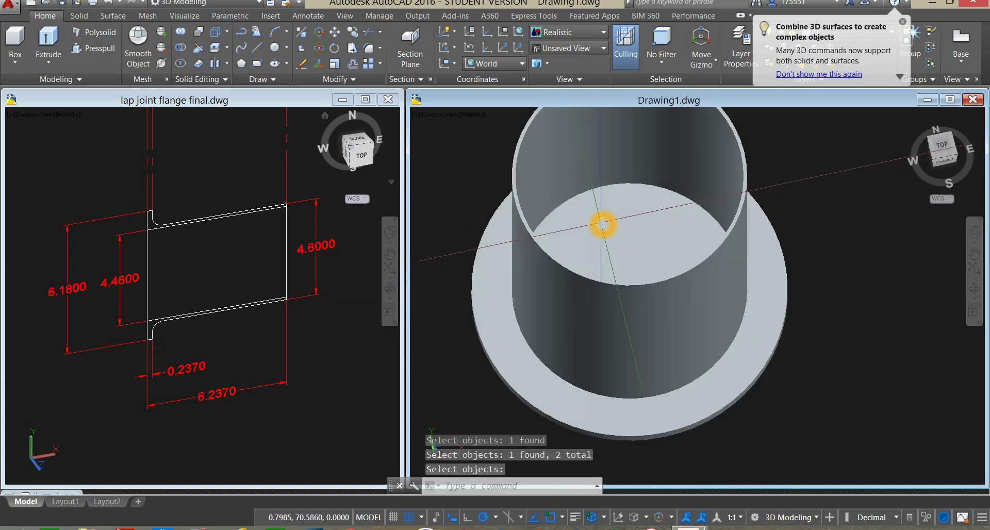
left_click(99, 51)
left_click(665, 229)
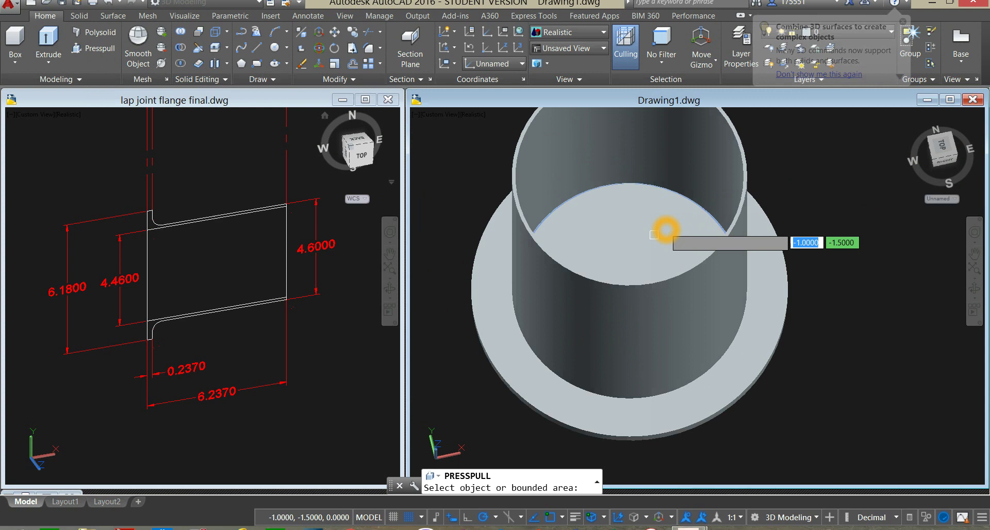
scroll(667, 231, "down", 2)
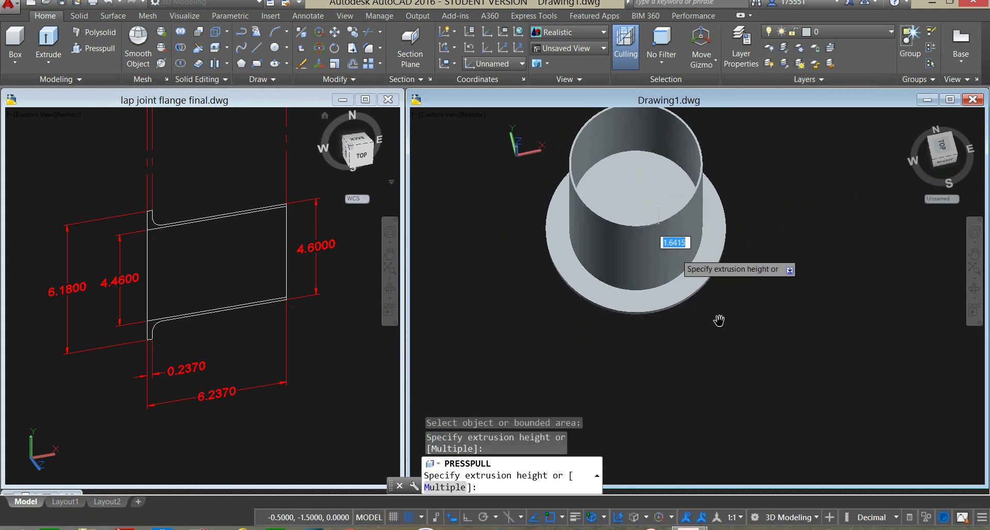
left_click(723, 346)
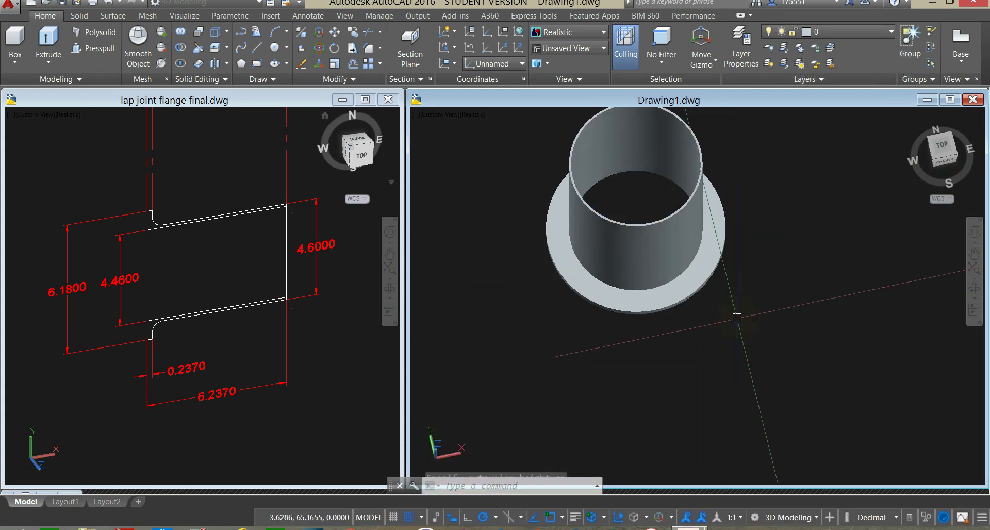
middle_click_drag(735, 316, 726, 207, "shift")
Place an R0.4400 radius dimension above the stub end's upper fillet arc
left_click(309, 17)
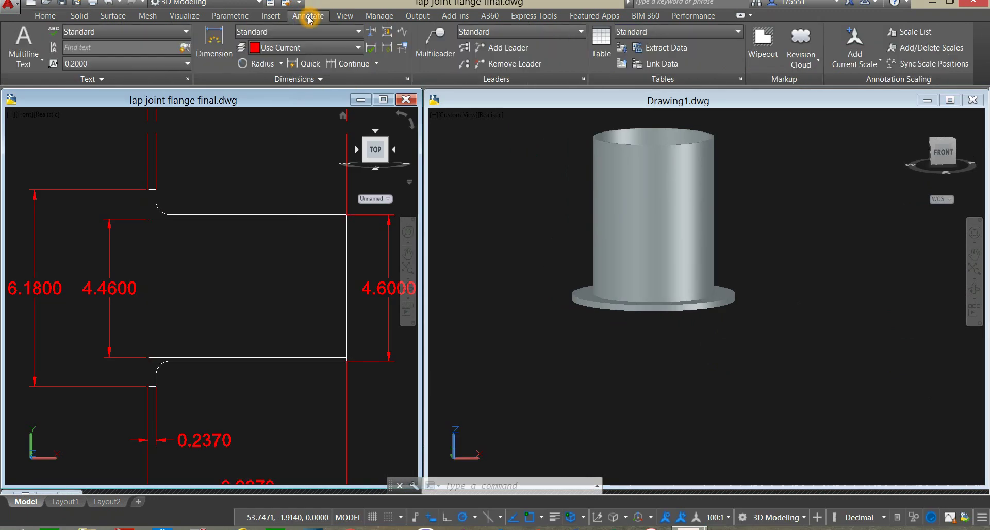
left_click(244, 64)
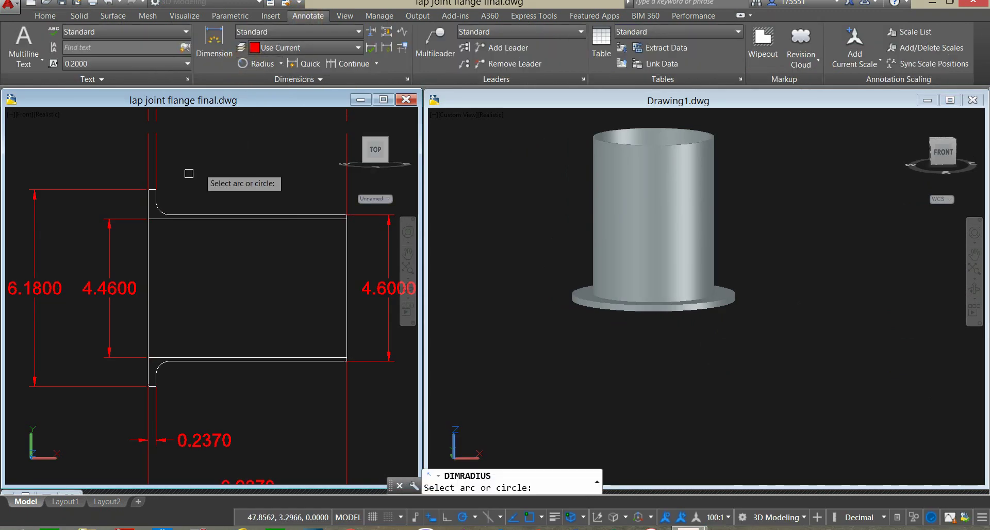
left_click(160, 211)
left_click(198, 180)
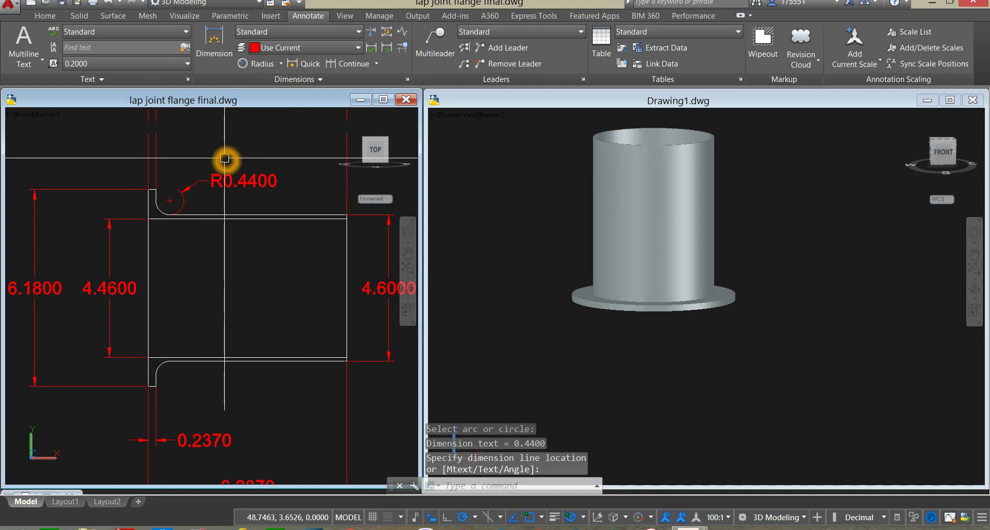
In Drawing1, start a Fillet Edge and keep the 0.4400 radius
left_click(510, 256)
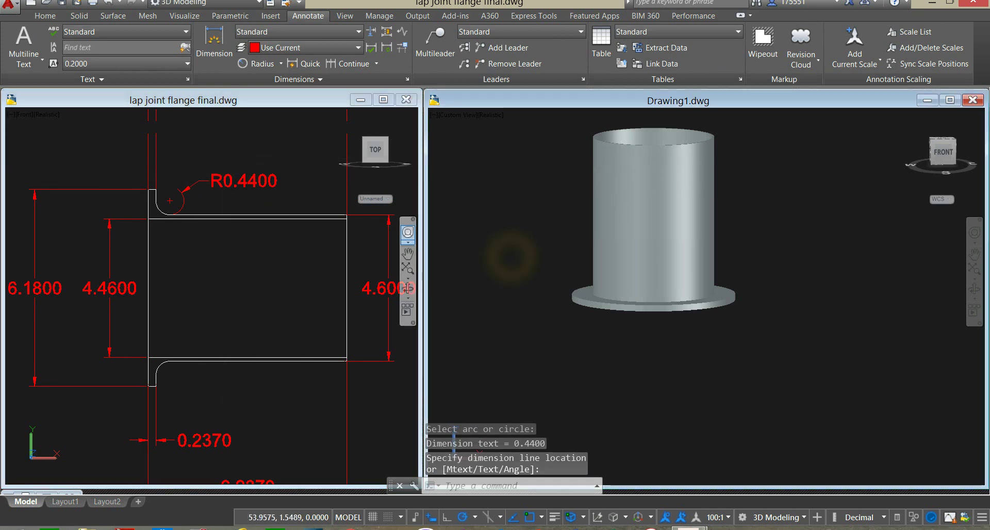
left_click(504, 225)
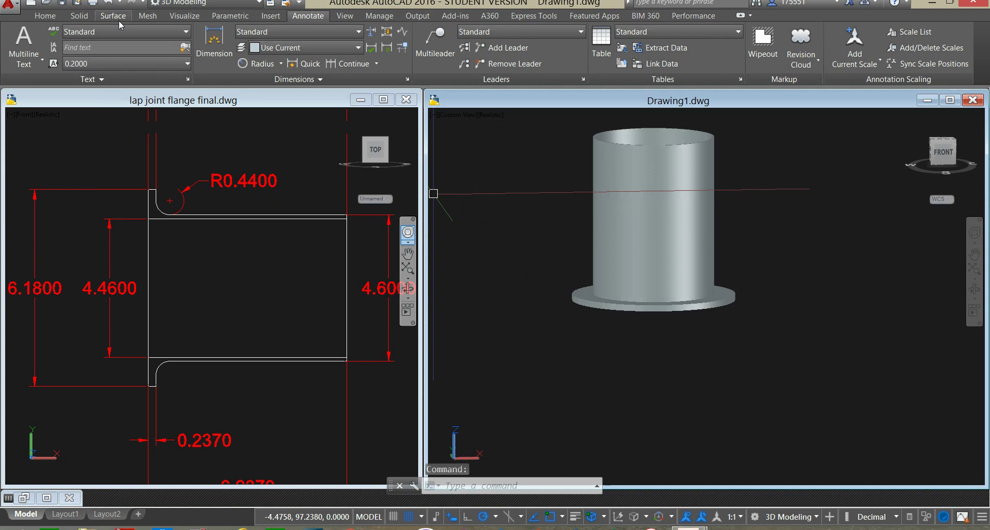
left_click(77, 17)
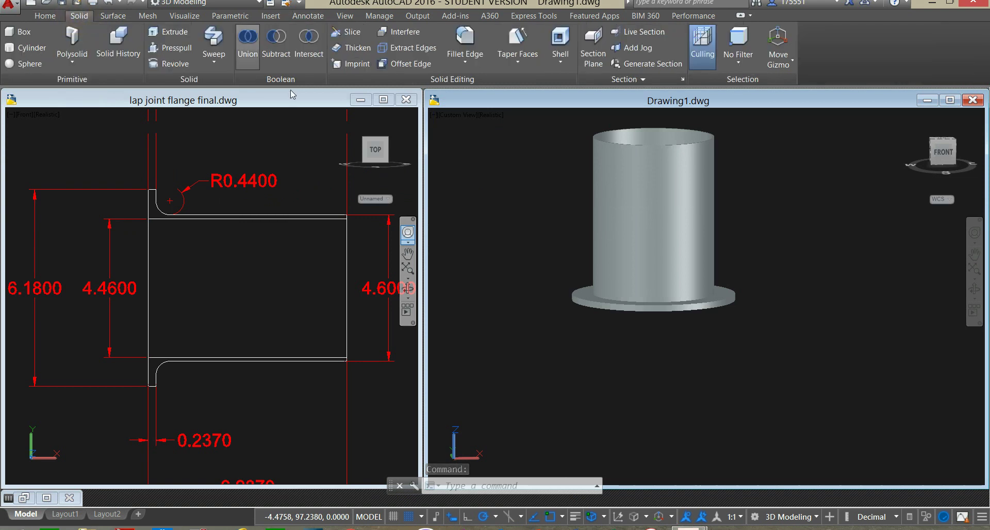
left_click(475, 48)
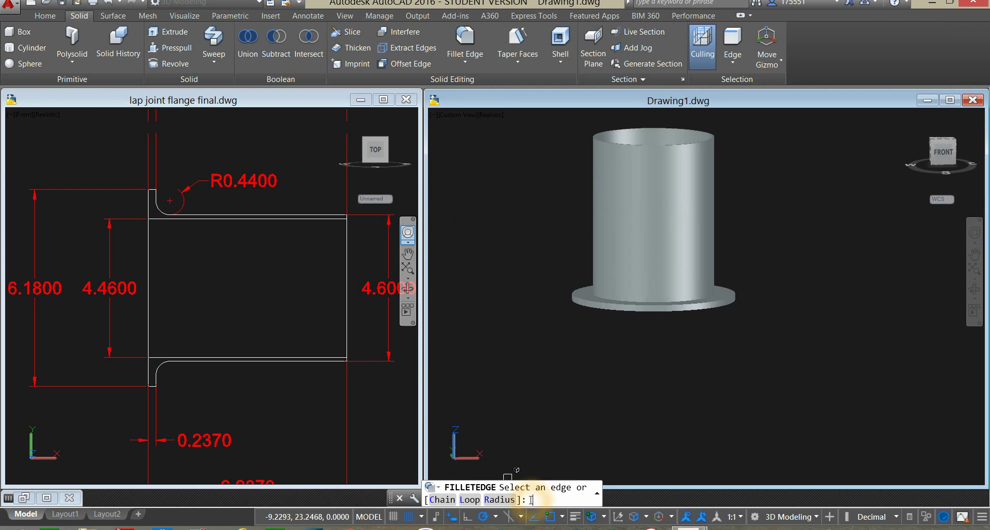
left_click(500, 500)
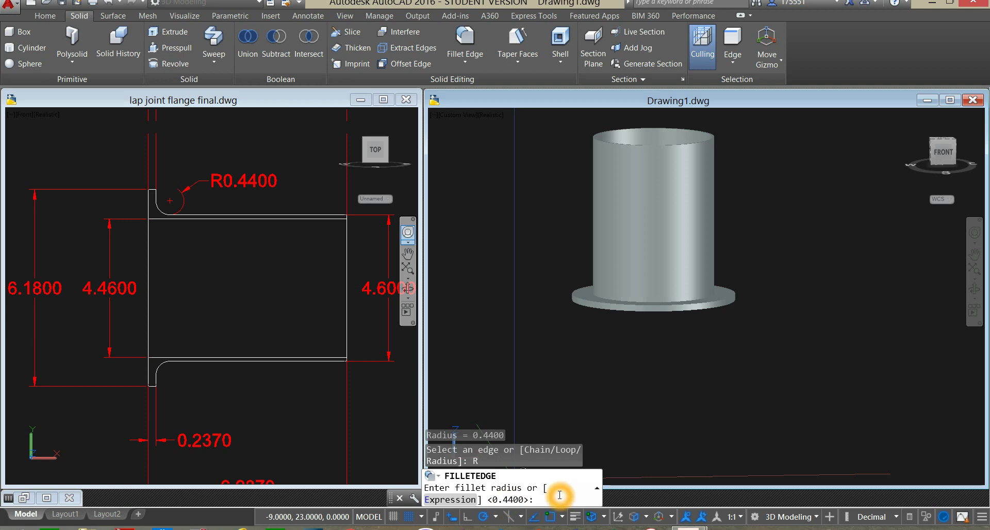
key("Return")
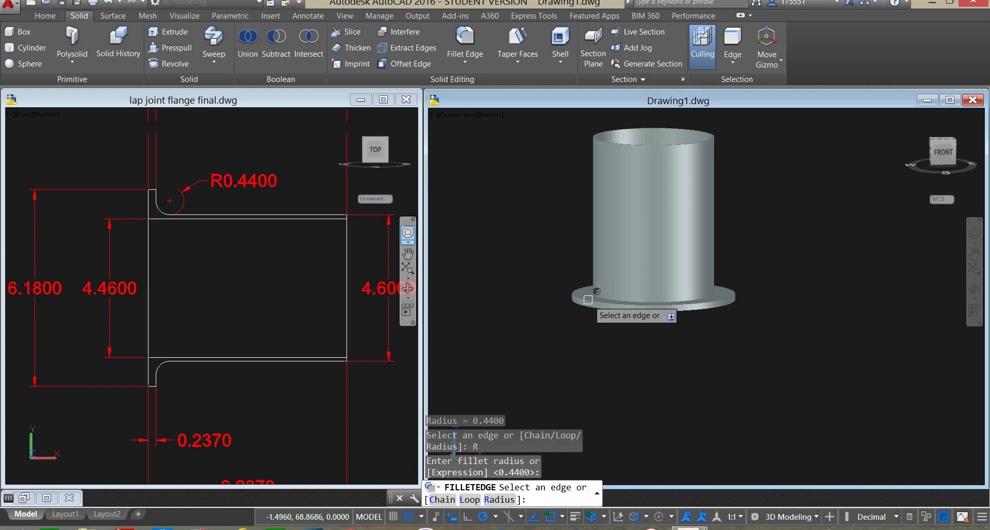
Fillet the edge where the tube meets the base lip with the 0.4400 radius
middle_click_drag(589, 298, 632, 309, "shift")
scroll(632, 309, "up", 5)
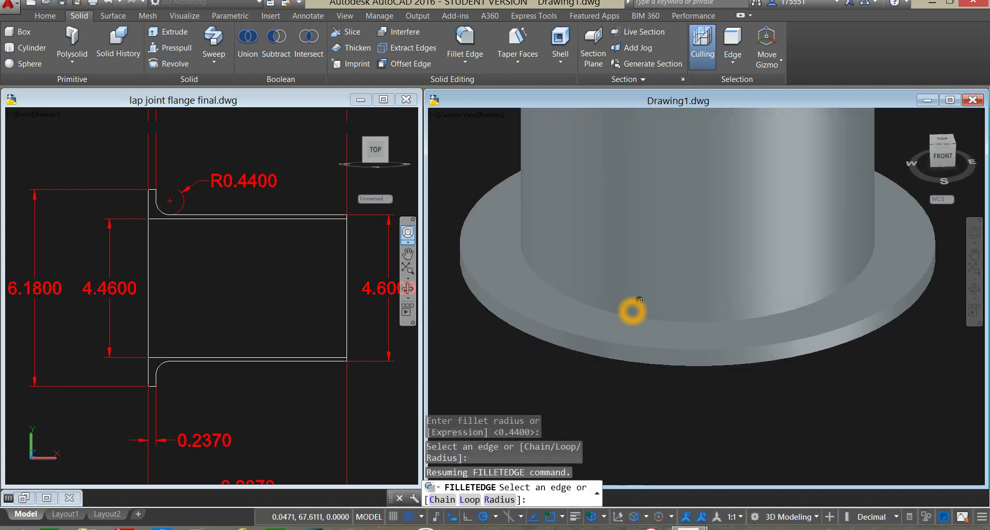
left_click(635, 318)
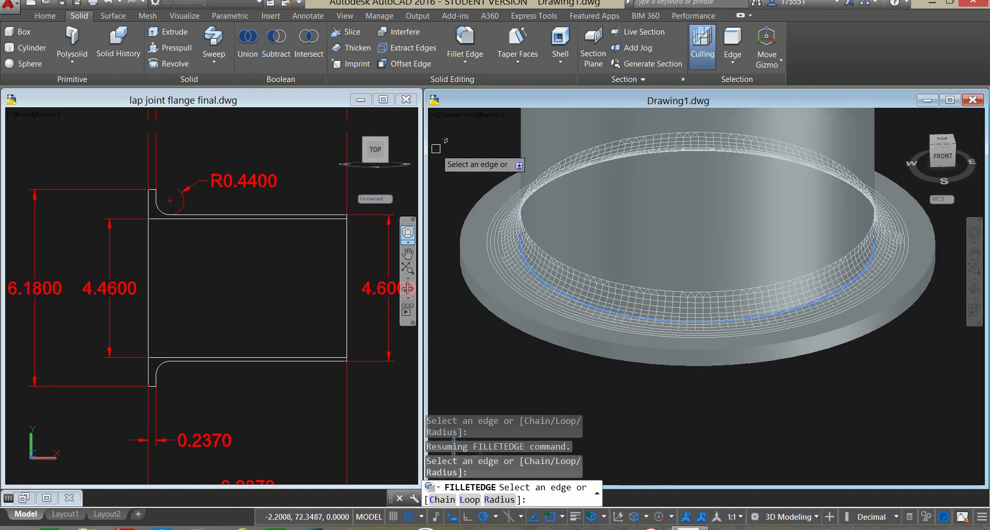
right_click(478, 167)
left_click(499, 174)
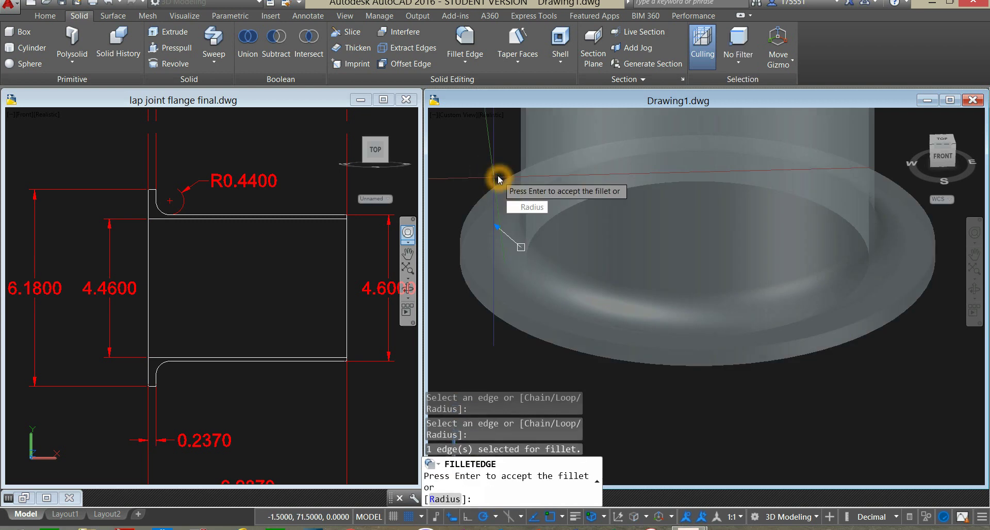
right_click(483, 167)
left_click(507, 217)
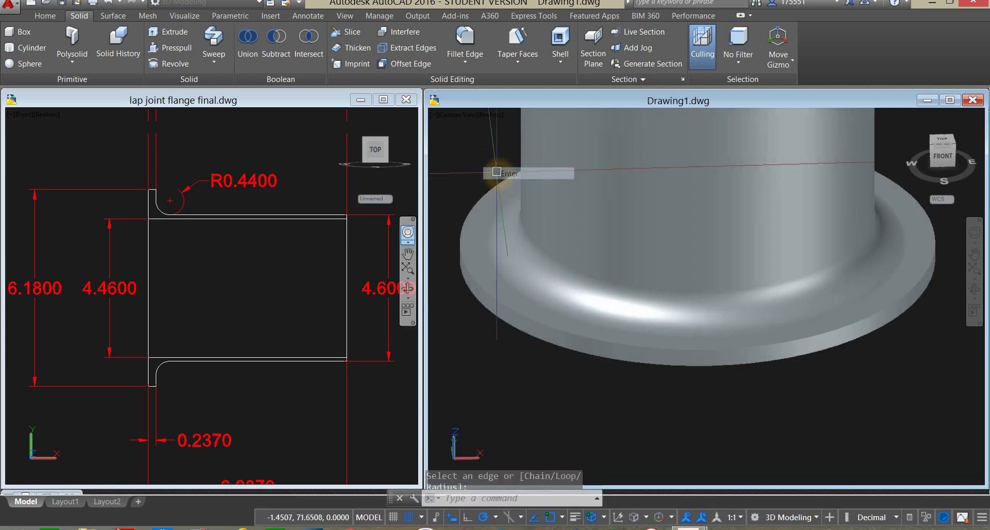
scroll(501, 175, "down", 5)
key("Escape")
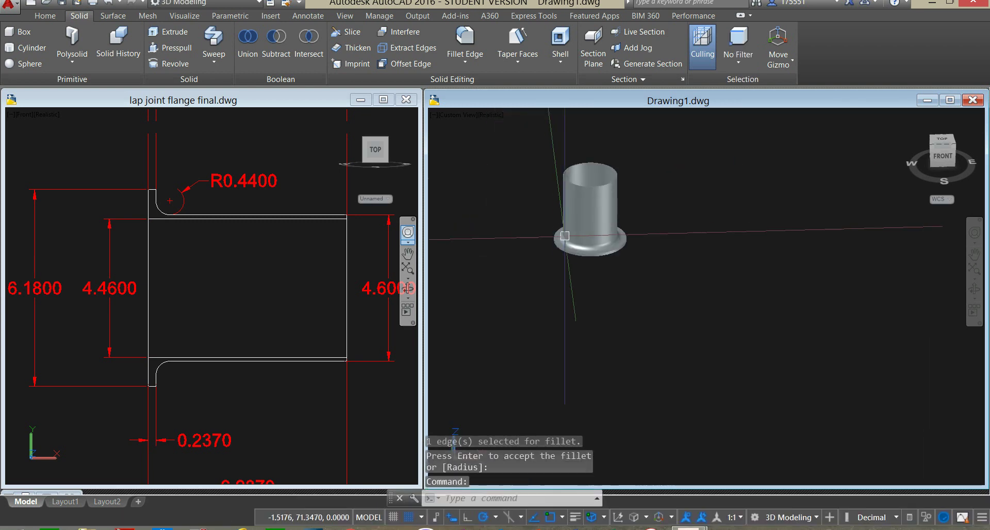
scroll(565, 237, "up", 5)
key("Return")
Orbit around the stub end and turn off 3D object snapping with F4
middle_click_drag(564, 237, 545, 236, "shift")
scroll(545, 236, "down", 6)
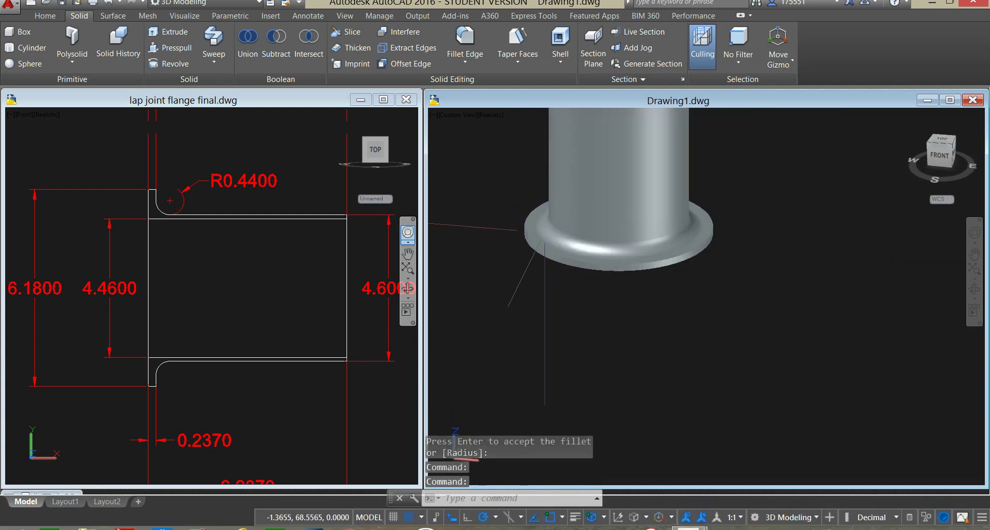
key("F4")
scroll(639, 279, "up", 5)
Move the stub end from its bottom centre to the flange's centre, then activate the lap joint flange drawing
left_click(640, 279)
right_click(557, 234)
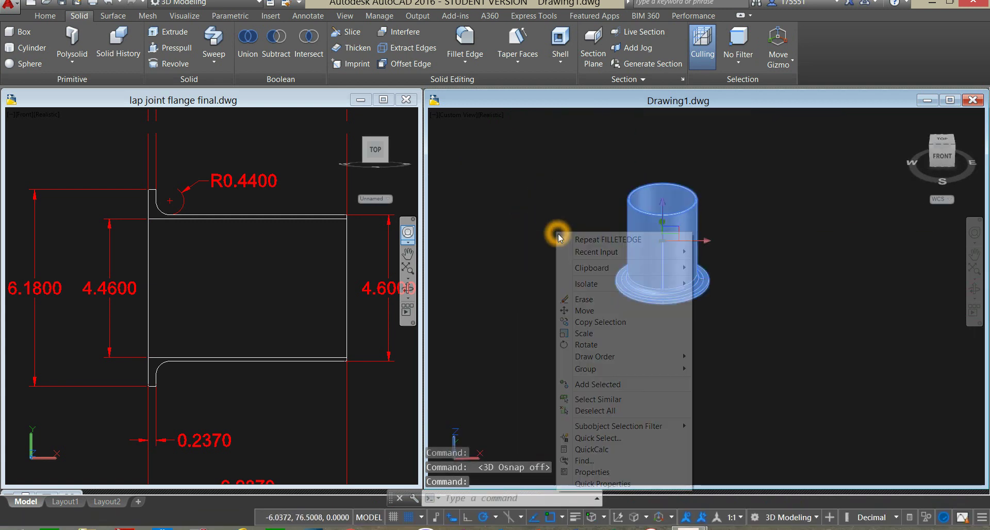
left_click(584, 310)
middle_click_drag(617, 323, 587, 258, "shift")
scroll(664, 291, "up", 5)
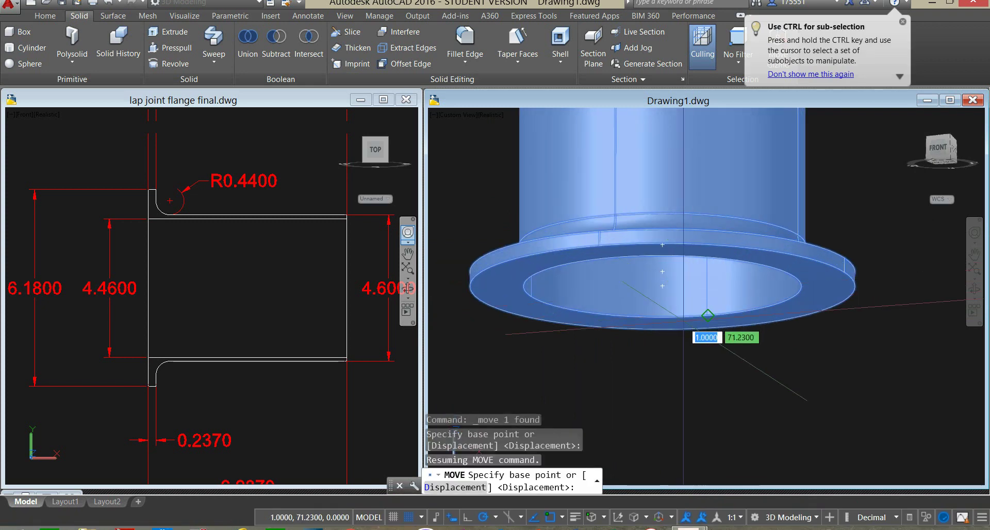
left_click(668, 287)
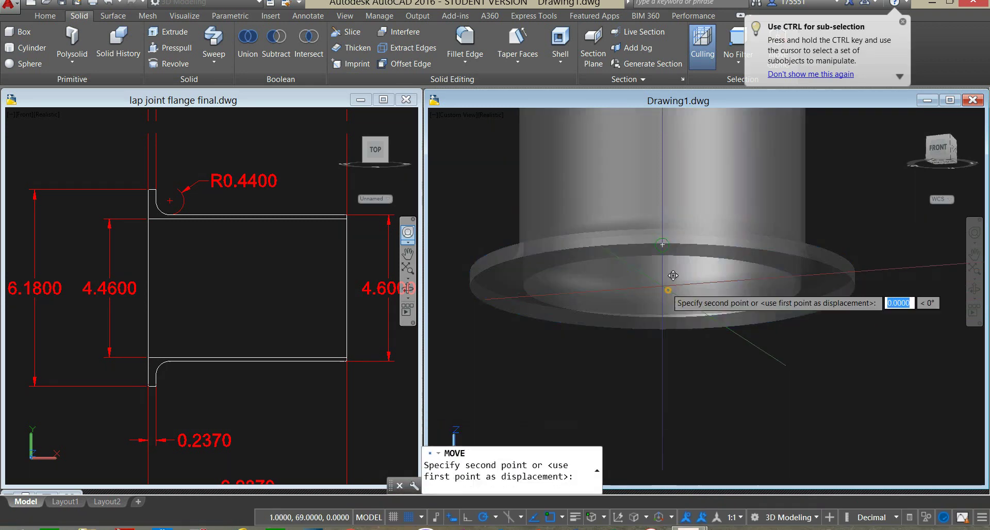
scroll(639, 295, "down", 8)
scroll(639, 295, "up", 10)
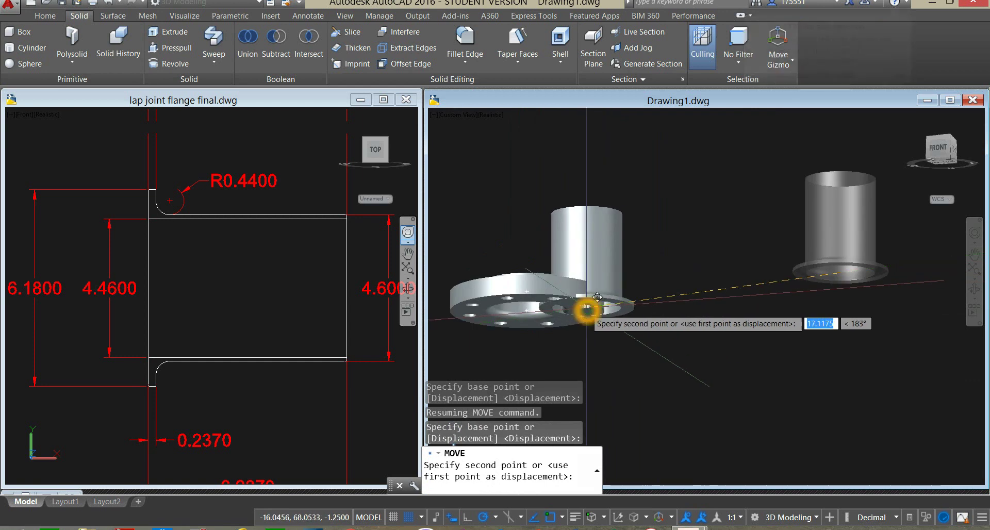
middle_click_drag(586, 299, 585, 272)
left_click(553, 281)
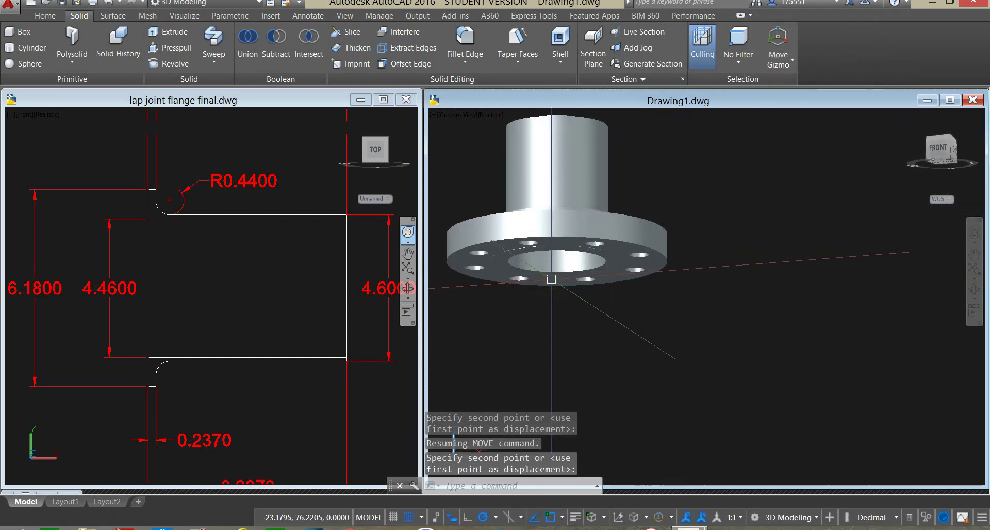
left_click(265, 279)
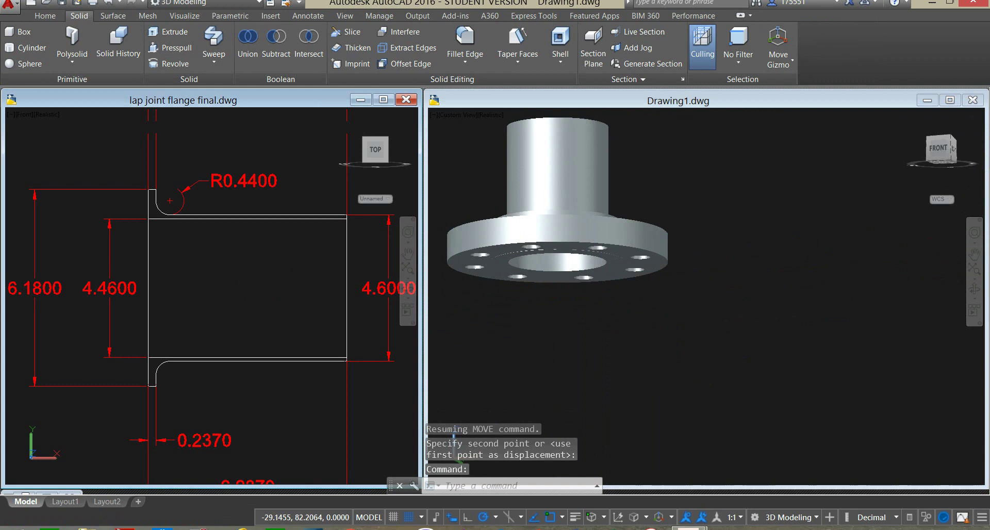
scroll(276, 276, "down", 5)
Zoom and pan across the flange profile in the lap joint flange final drawing
scroll(257, 318, "up", 5)
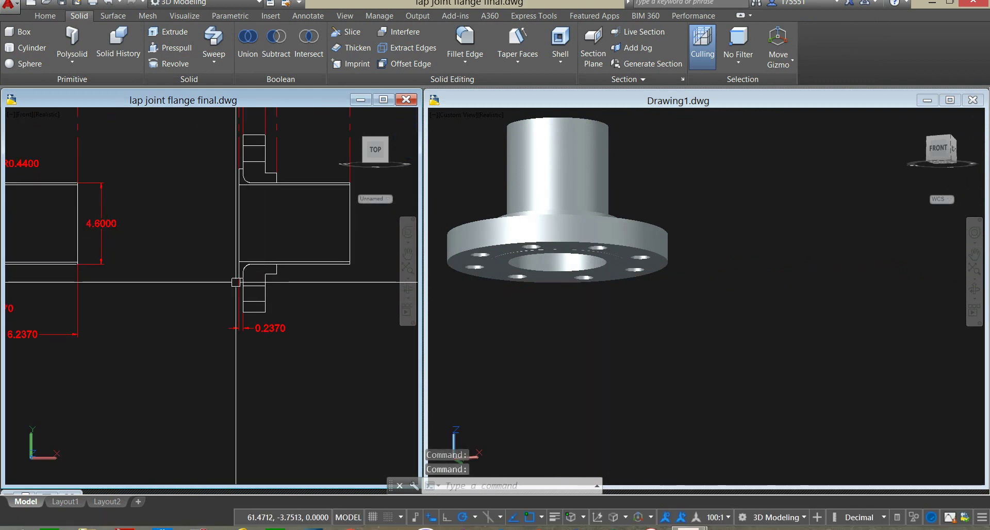
scroll(236, 282, "down", 5)
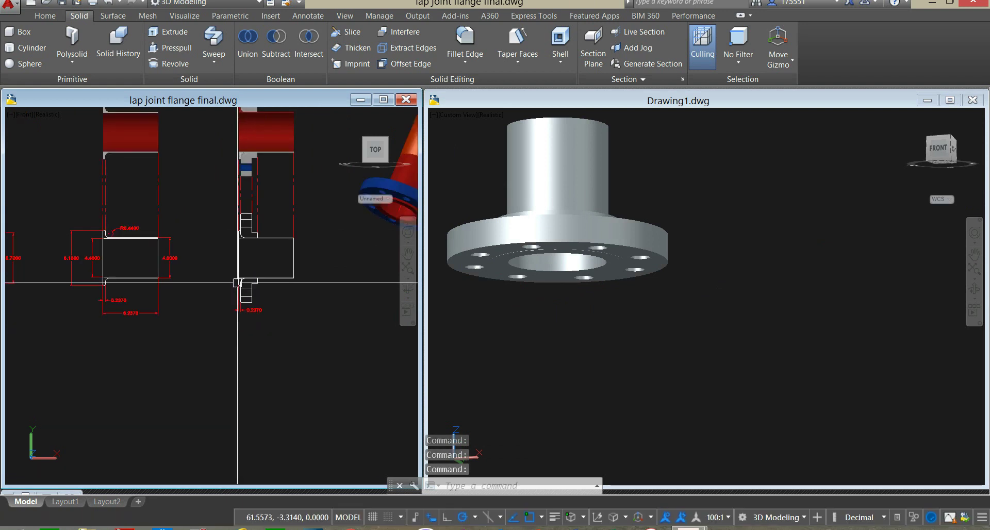
scroll(236, 283, "up", 6)
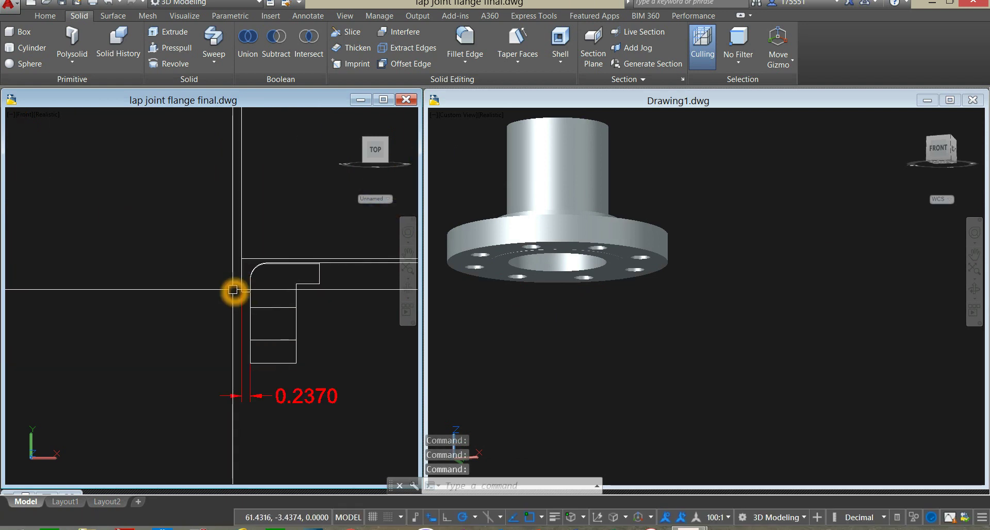
scroll(233, 290, "down", 5)
scroll(205, 294, "up", 2)
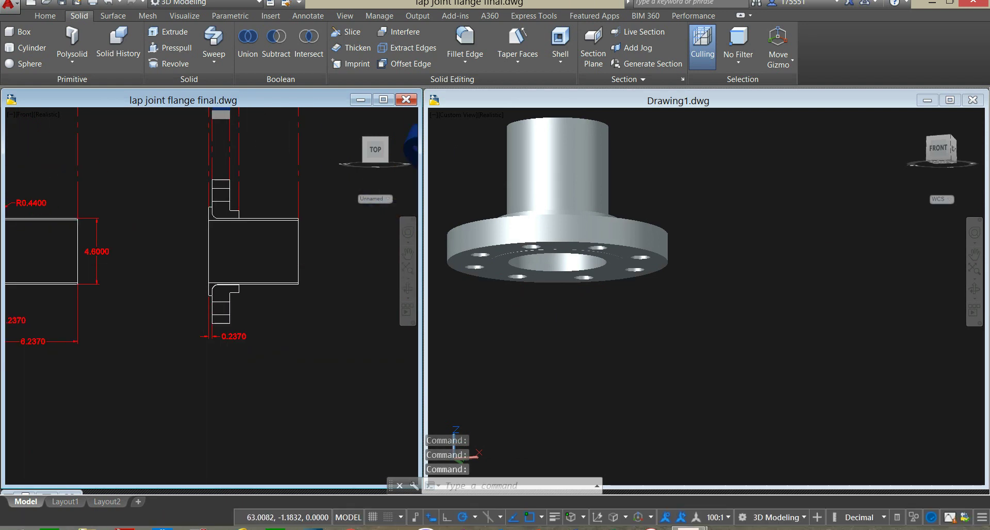
scroll(161, 294, "up", 2)
scroll(232, 245, "up", 1)
middle_click_drag(302, 233, 220, 193)
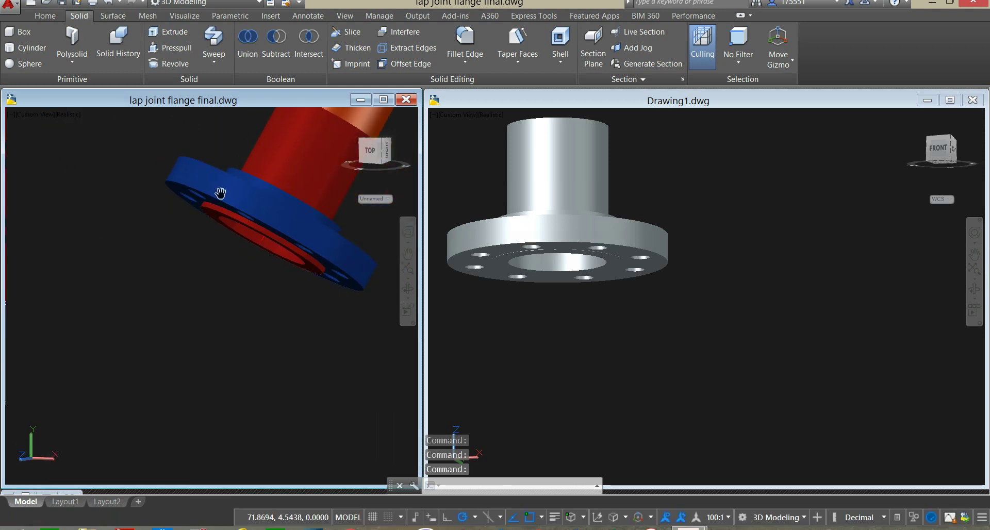
left_click(289, 167)
key("Escape")
Pan to the 0.2370 offset dimension, then switch back to Drawing1
middle_click_drag(272, 214, 188, 297, "shift")
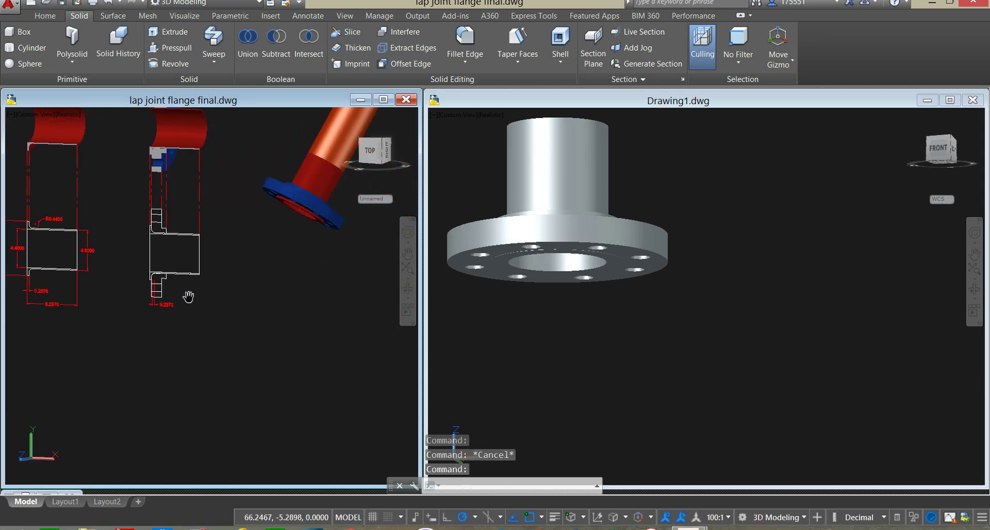
middle_click_drag(275, 202, 265, 350)
scroll(325, 265, "up", 2)
scroll(200, 308, "up", 5)
scroll(200, 308, "up", 3)
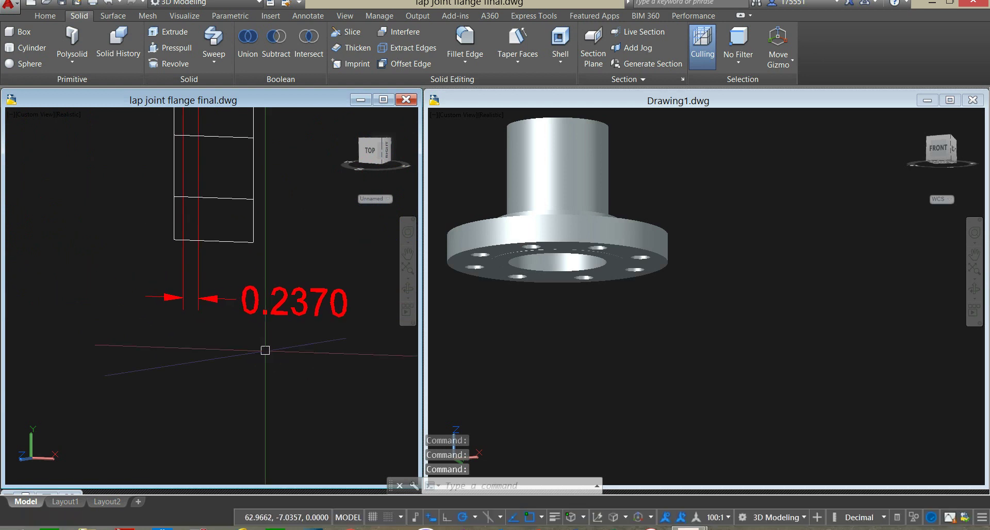
left_click(619, 409)
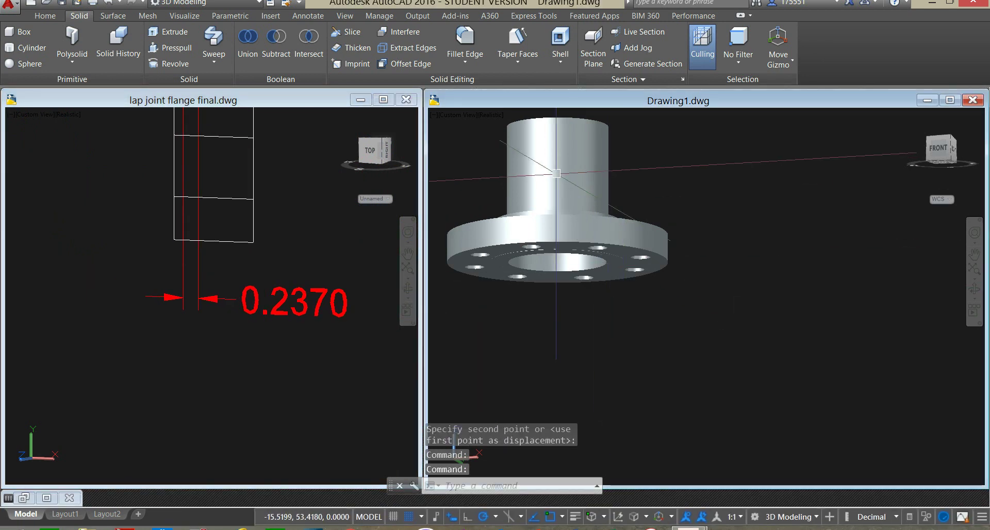
Move the stub end inside the flange 0.237 units down along -Z
left_click(604, 195)
right_click(648, 154)
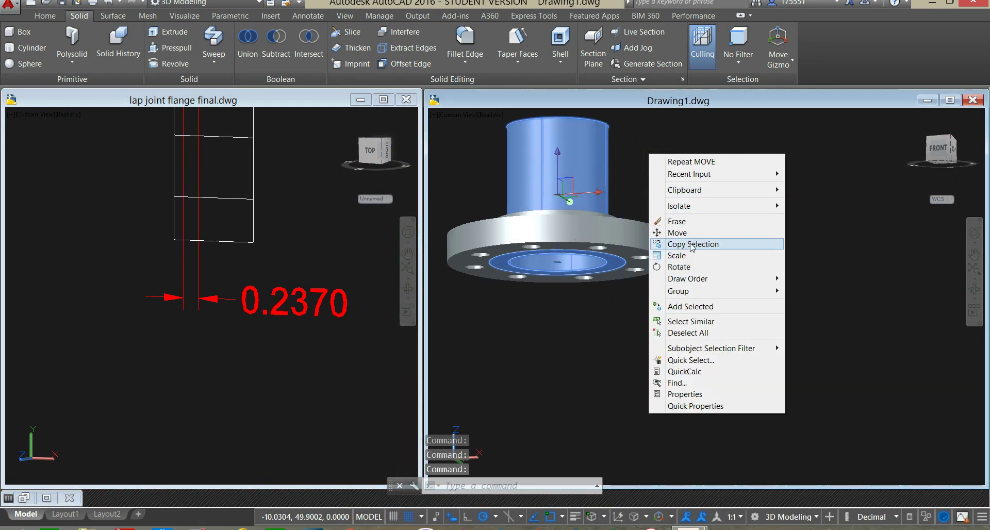
left_click(689, 236)
left_click(684, 207)
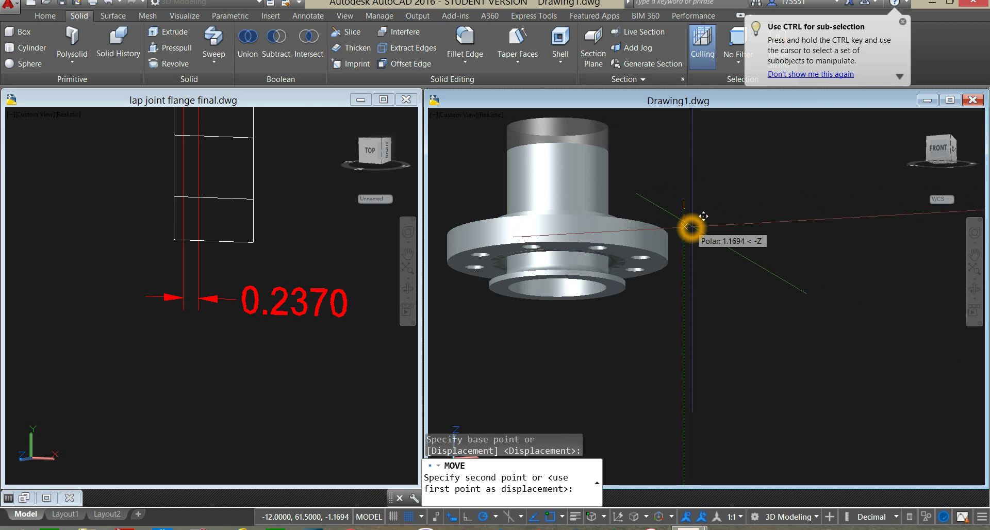
type(".")
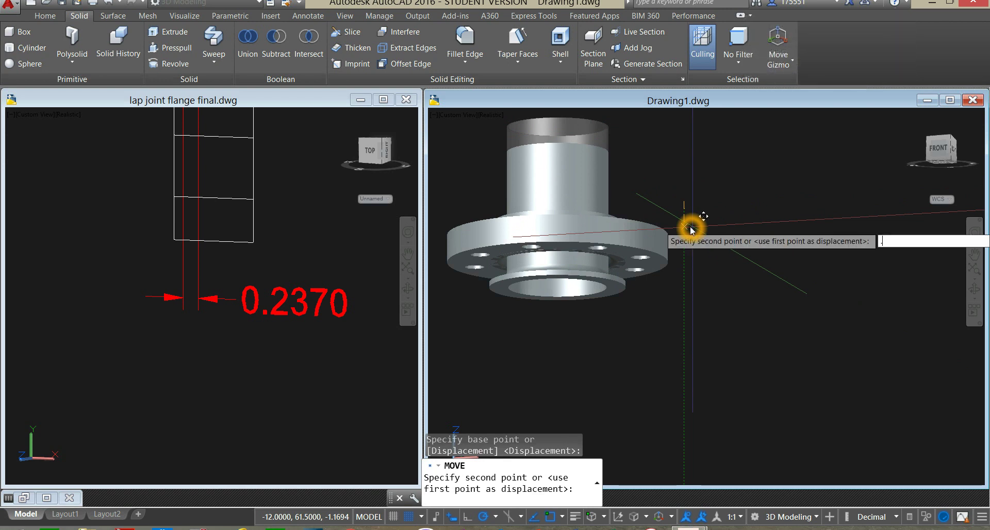
type("237")
key("Return")
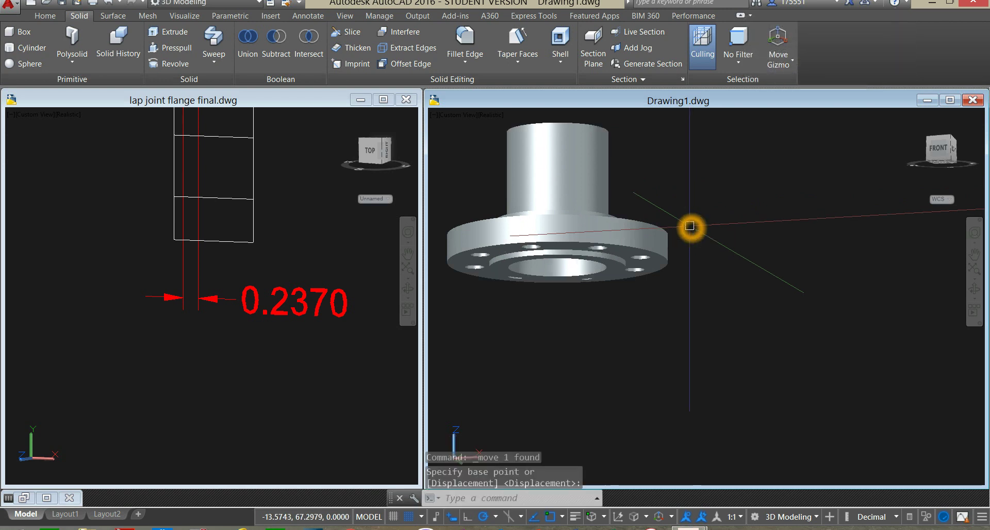
mouse_move(685, 226)
middle_mouse_down("shift")
mouse_move(685, 248)
mouse_move(681, 214)
middle_mouse_up("shift")
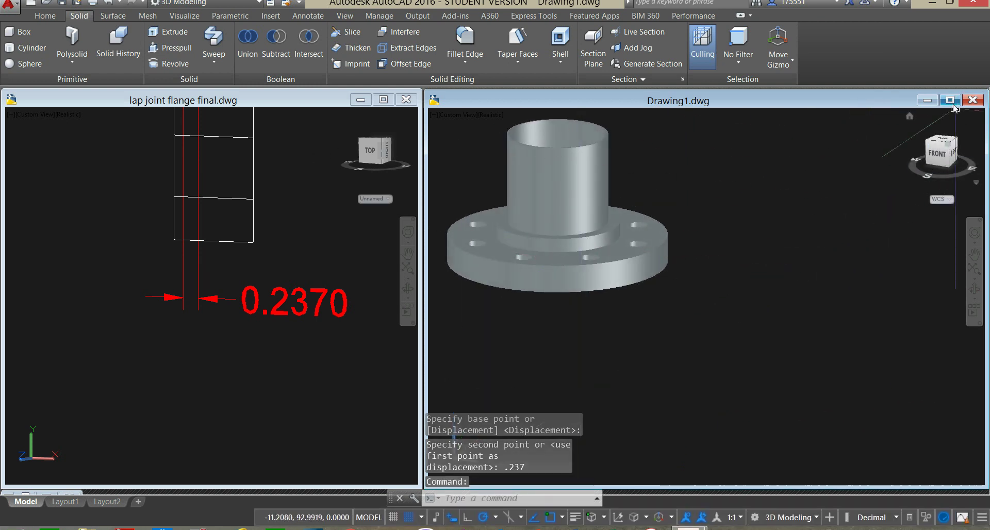
Maximize Drawing1 and put the flange base solid on the flange layer
left_click(951, 101)
middle_click_drag(575, 221, 538, 176, "shift")
left_click(46, 16)
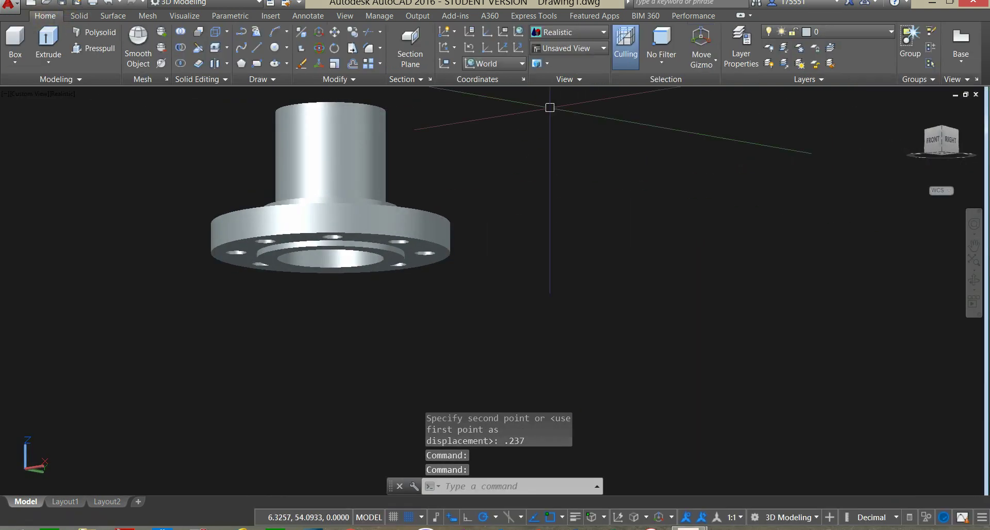
left_click(376, 212)
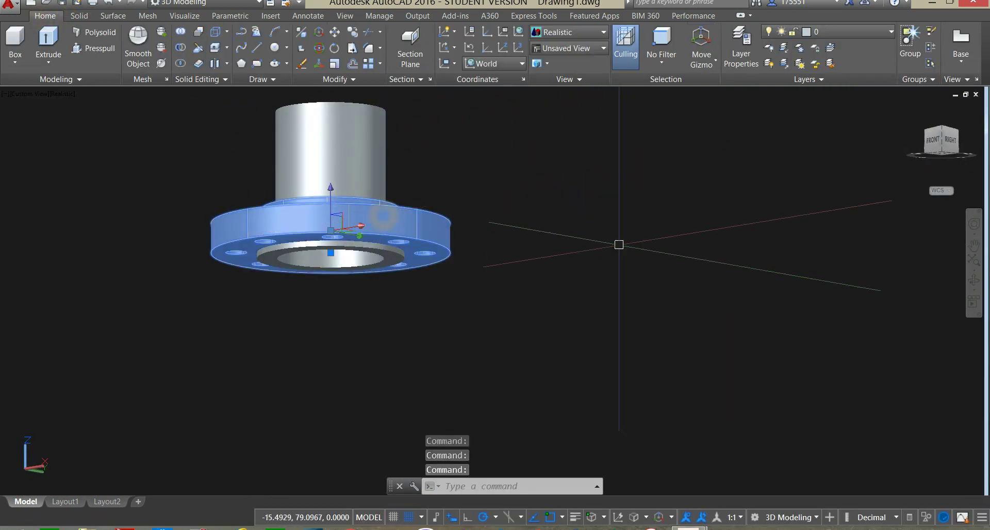
left_click(853, 34)
left_click(843, 64)
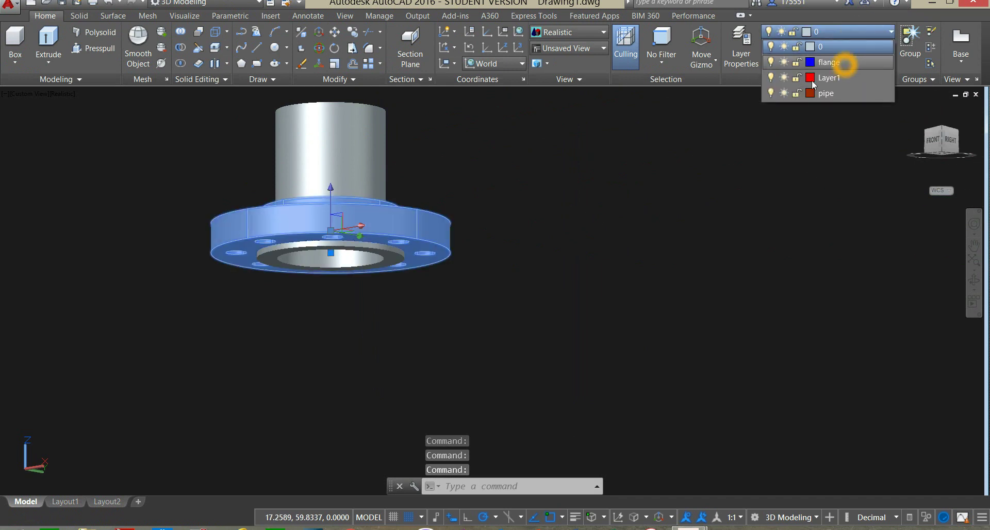
Put the flange and cylinder on Layer1, then undo that change
left_click(358, 132)
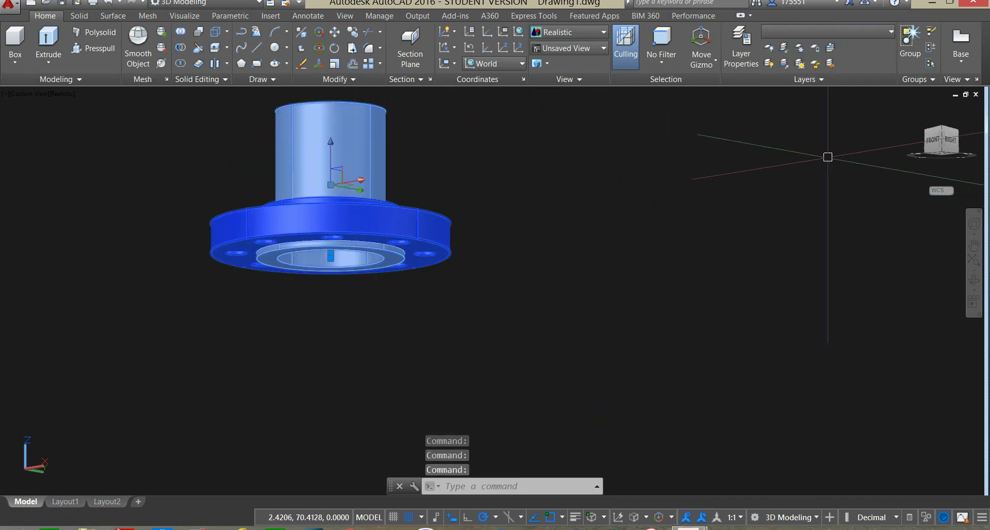
left_click(873, 35)
left_click(845, 77)
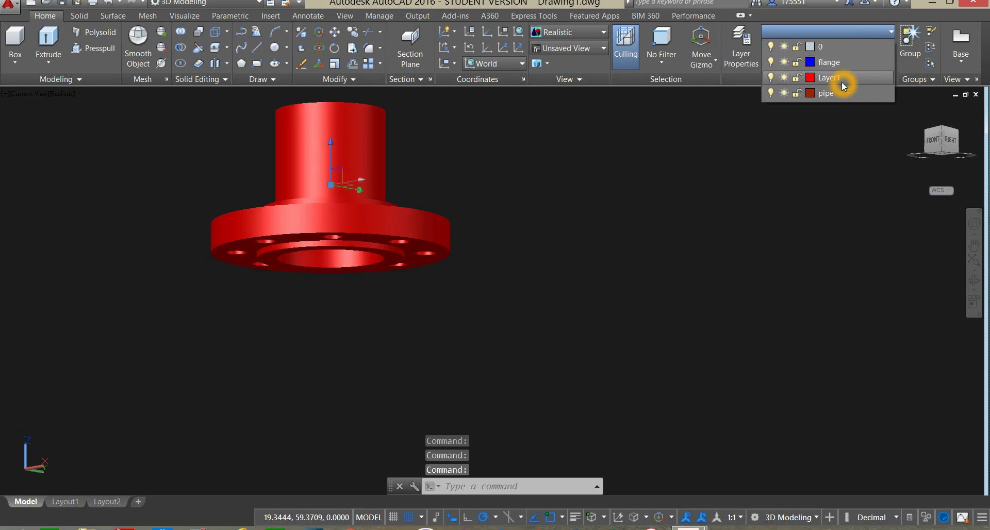
left_click(842, 81)
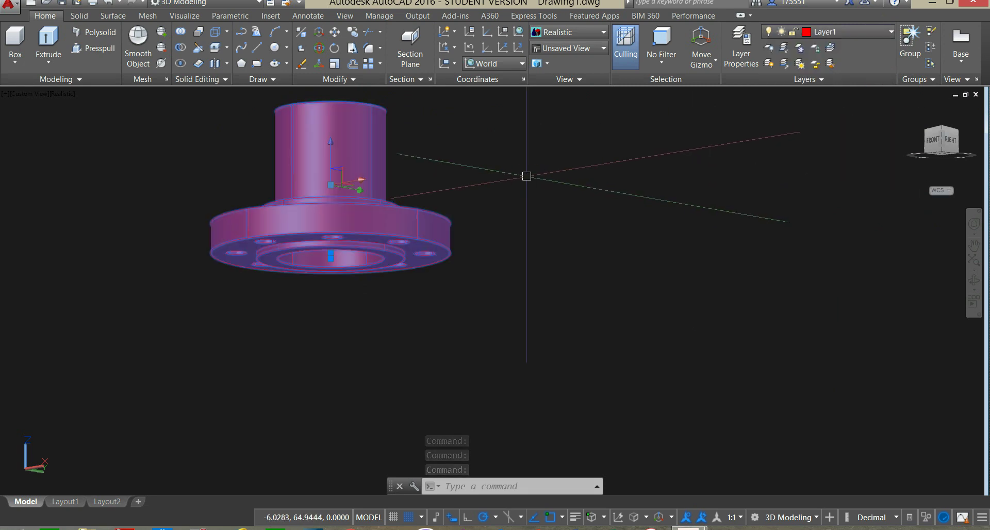
key("Escape")
key("ctrl+z")
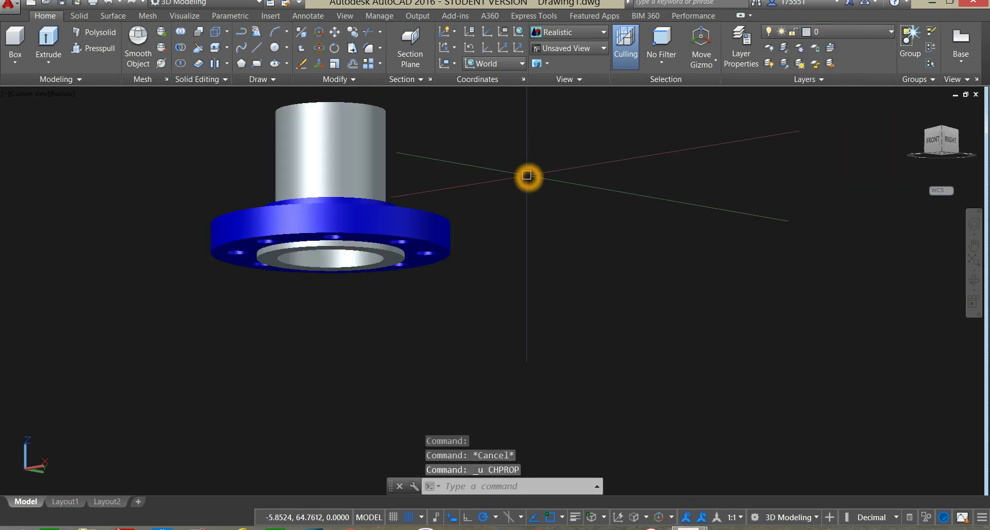
Put the cylinder alone on the red Layer1 and clear the selection
left_click(374, 138)
left_click(879, 32)
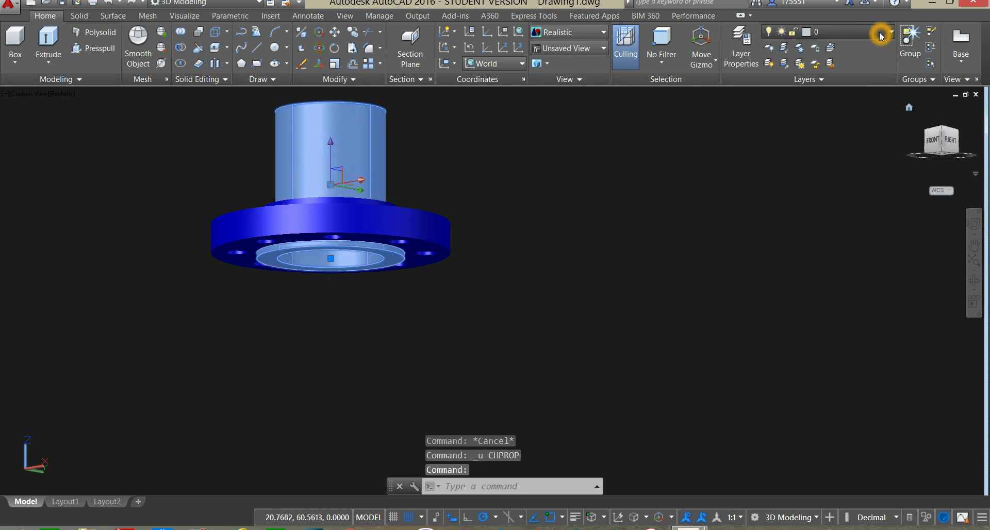
left_click(849, 79)
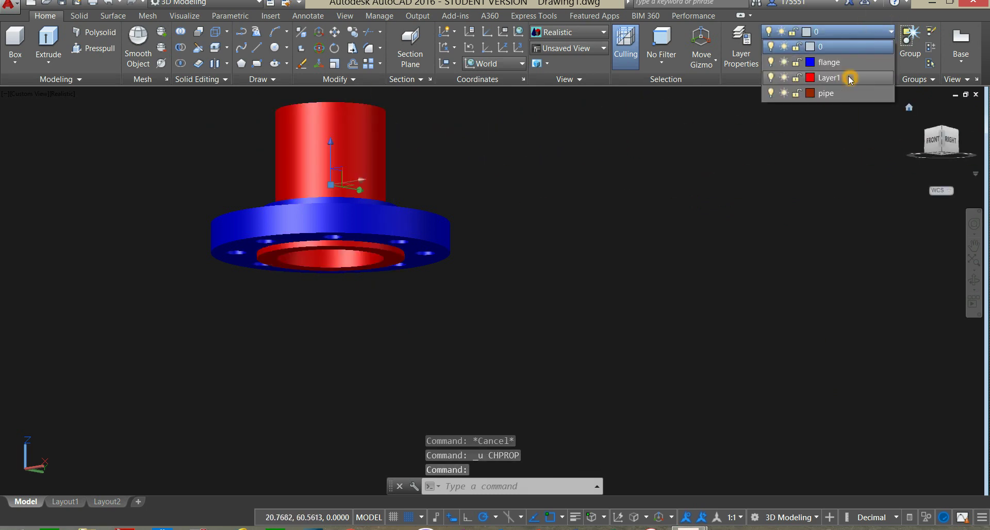
key("Escape")
middle_click_drag(608, 172, 616, 228, "shift")
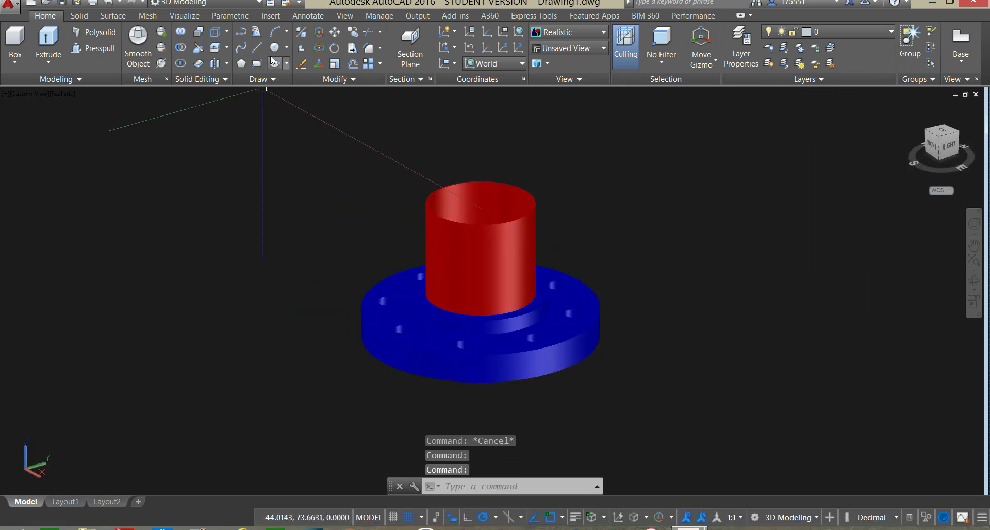
Draw a circle centred on the cylinder top with its radius snapped to the rim, cancelling the repeat
left_click(276, 47)
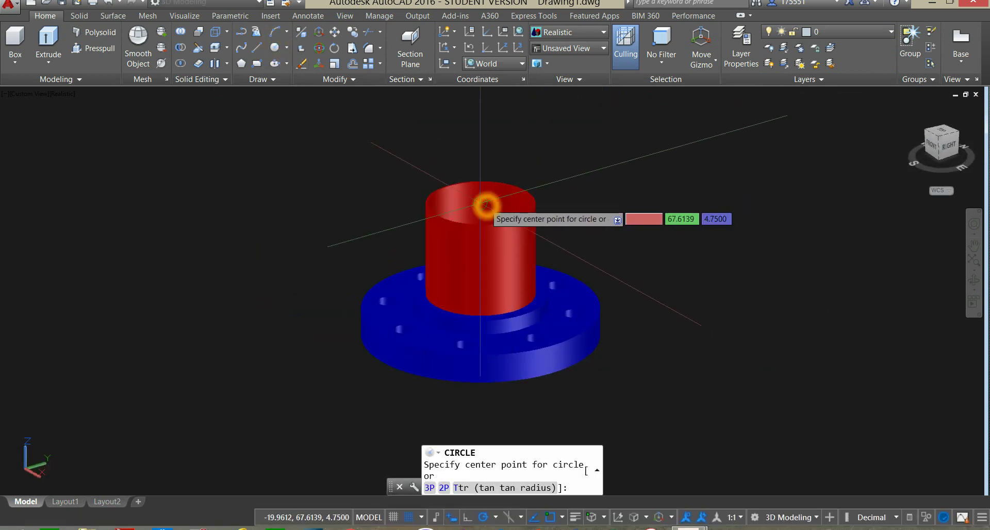
left_click(485, 204)
scroll(531, 195, "up", 5)
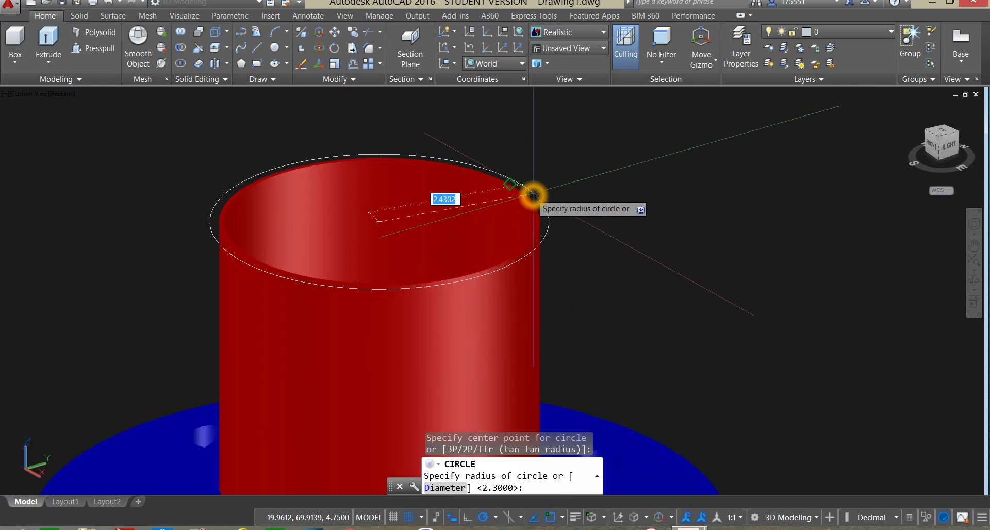
left_click(533, 195)
right_click(547, 161)
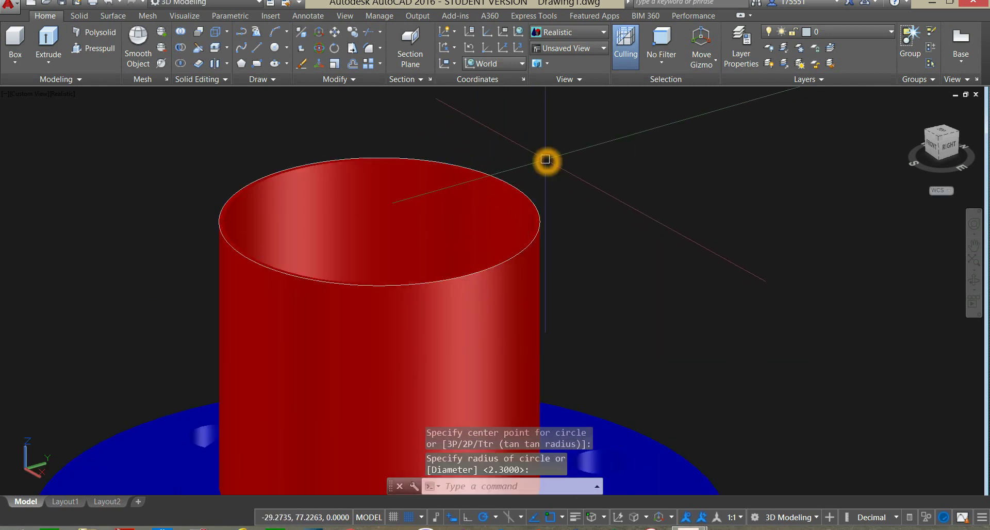
left_click(567, 170)
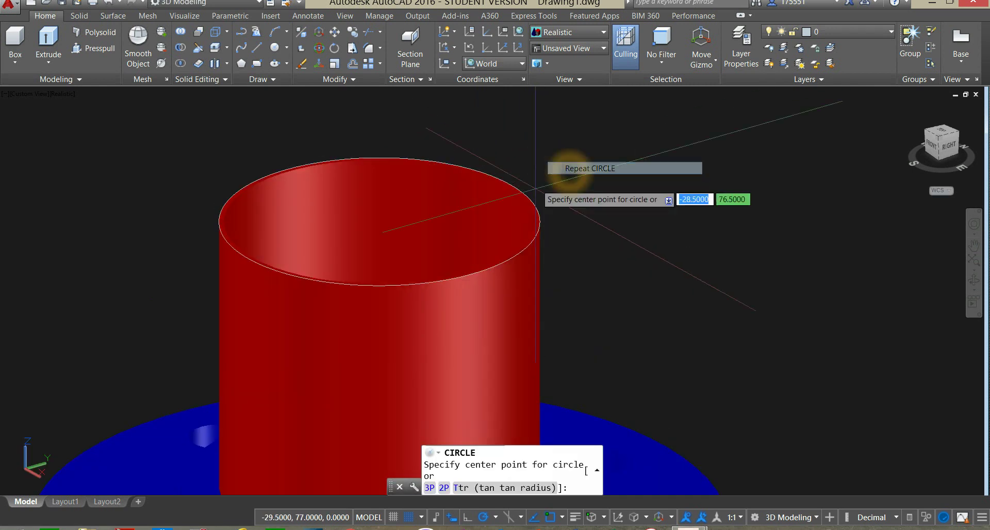
left_click(377, 221)
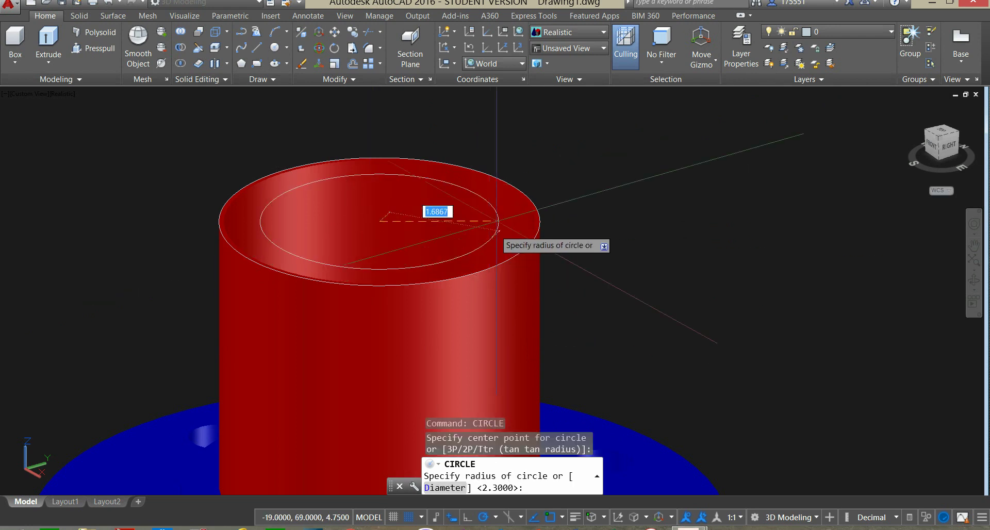
scroll(522, 206, "up", 3)
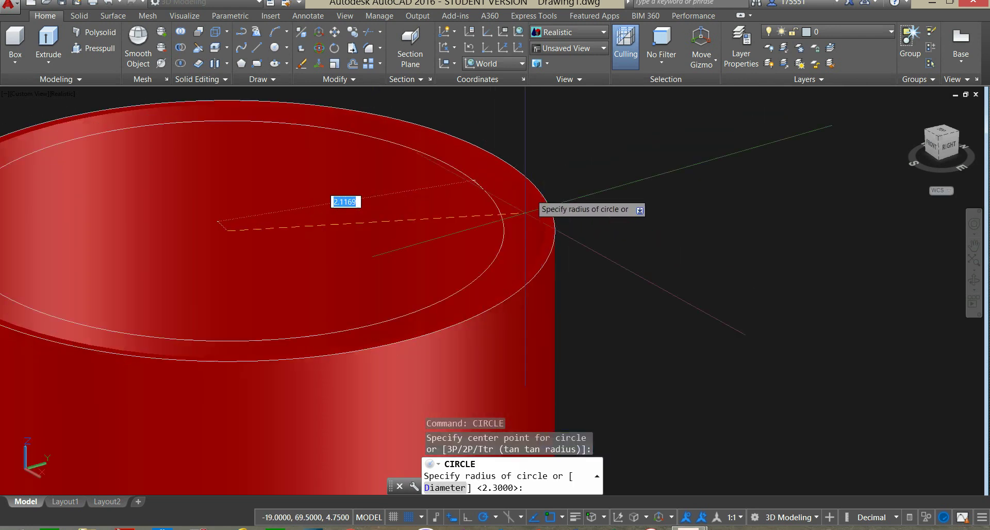
key("Escape")
left_click(545, 196)
scroll(546, 196, "down", 4)
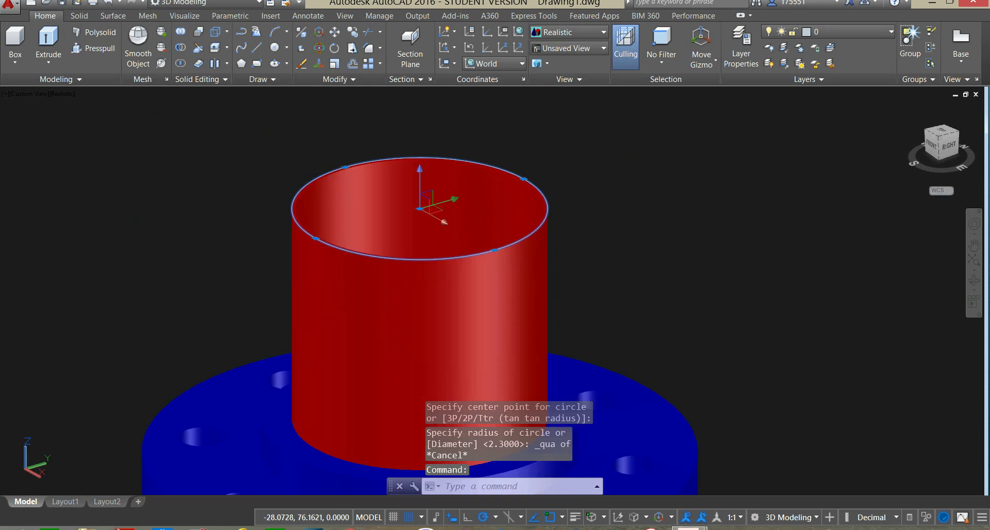
Move the rim circle to sit beside the cylinder
right_click(554, 157)
left_click(585, 238)
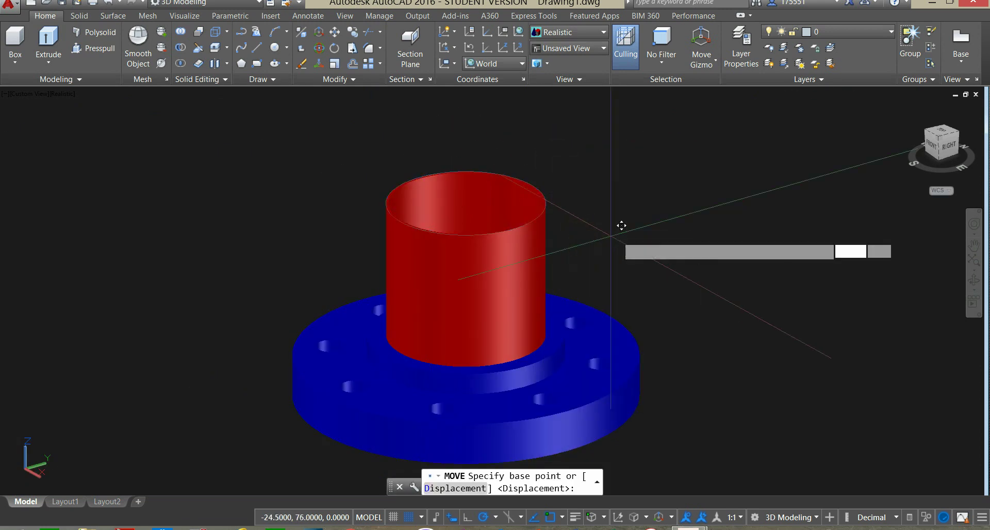
left_click(593, 225)
middle_click_drag(691, 250, 495, 203)
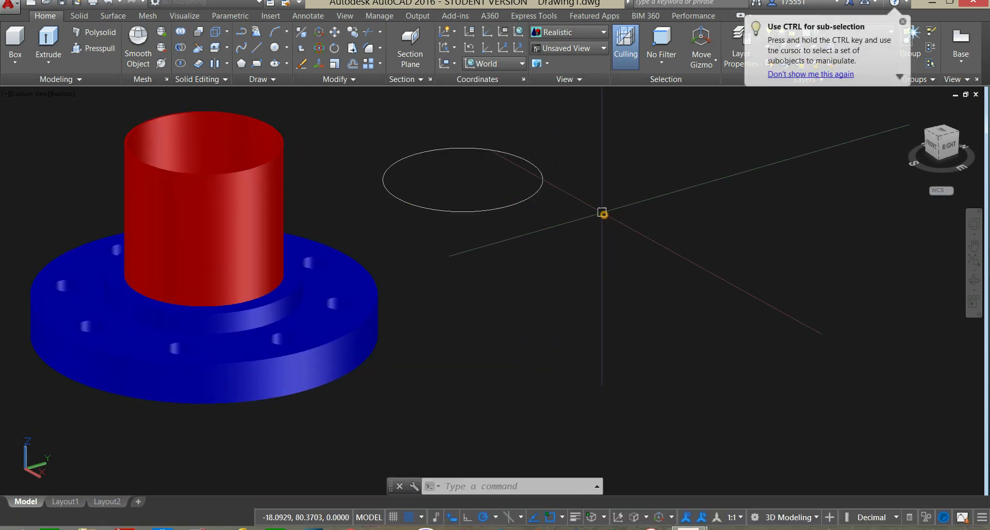
key("Escape")
key("Escape")
scroll(312, 174, "down", 2)
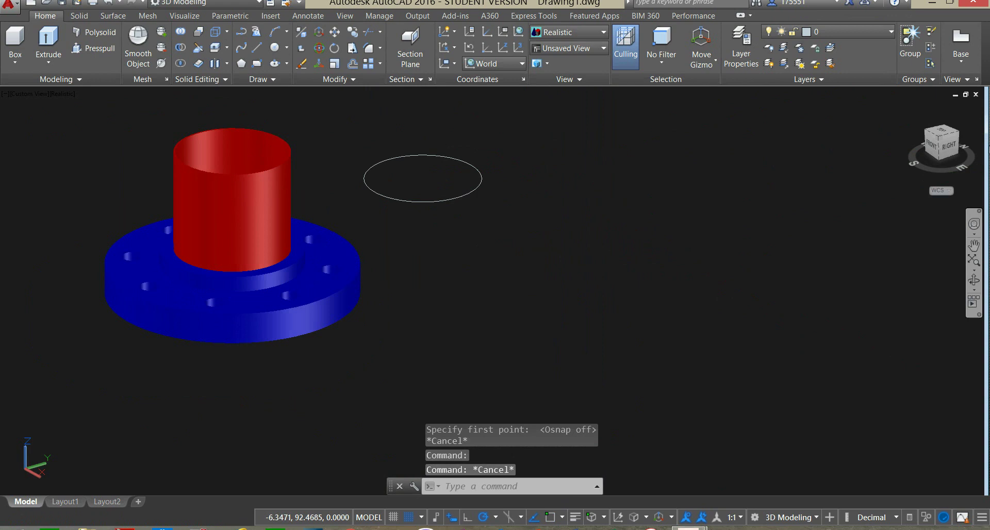
Tile both drawings, pan lap joint flange final.dwg to the flange section, then return to Drawing1
left_click(966, 96)
left_click(282, 236)
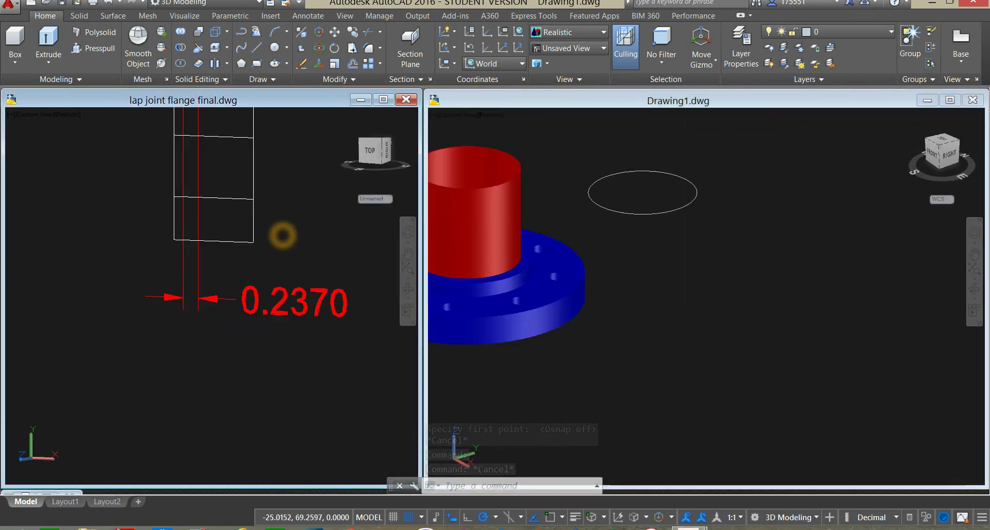
scroll(224, 296, "down", 3)
scroll(224, 297, "down", 3)
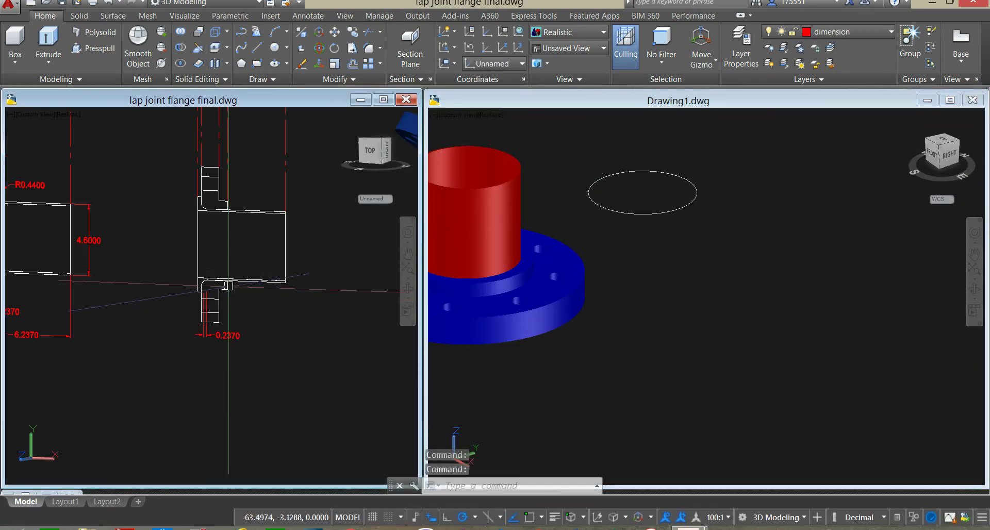
scroll(261, 252, "up", 3)
mouse_move(261, 252)
middle_mouse_down()
mouse_move(272, 268)
mouse_move(371, 265)
middle_mouse_up()
scroll(281, 266, "down", 1)
middle_click_drag(195, 269, 251, 269)
key("Escape")
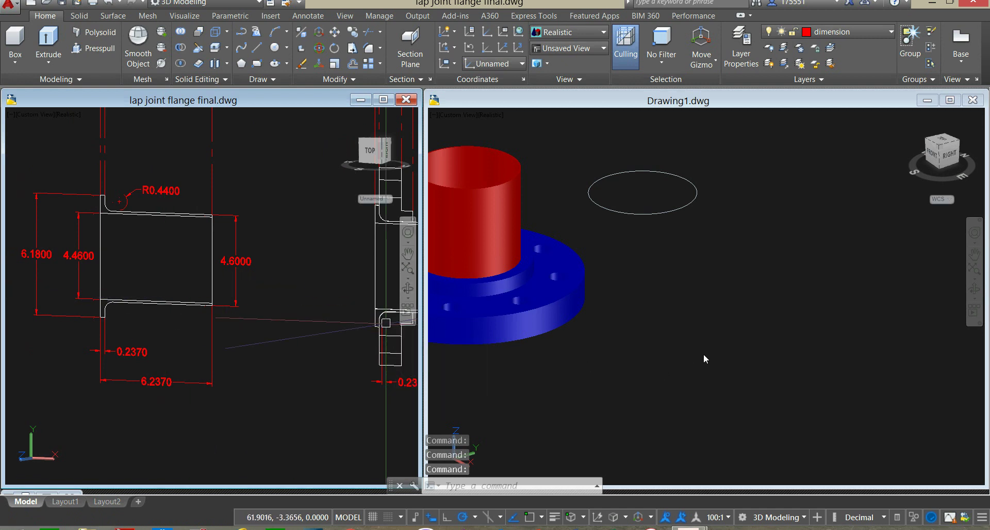
left_click(704, 357)
Draw a 4.46-diameter circle Center-snapped concentric to the existing circle, then select the circles
left_click(276, 53)
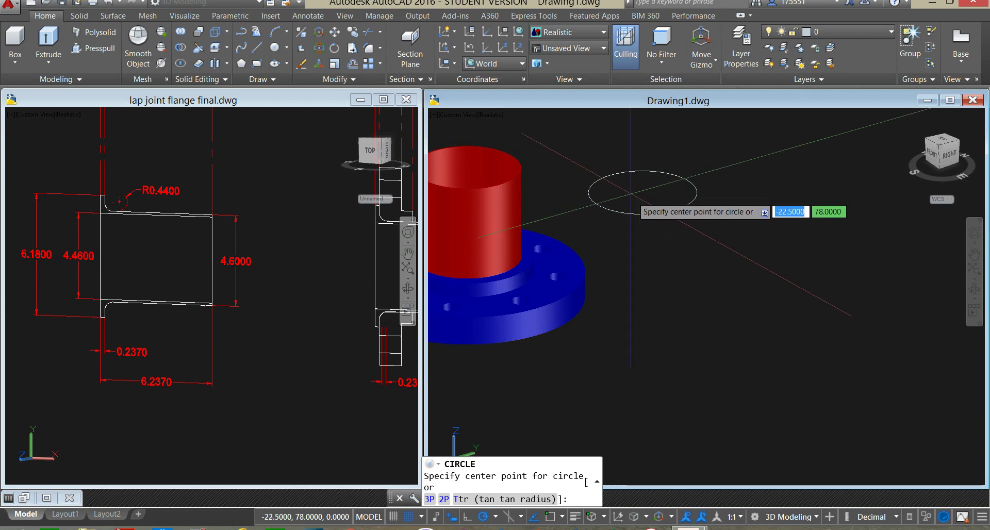
right_click(633, 196, "shift")
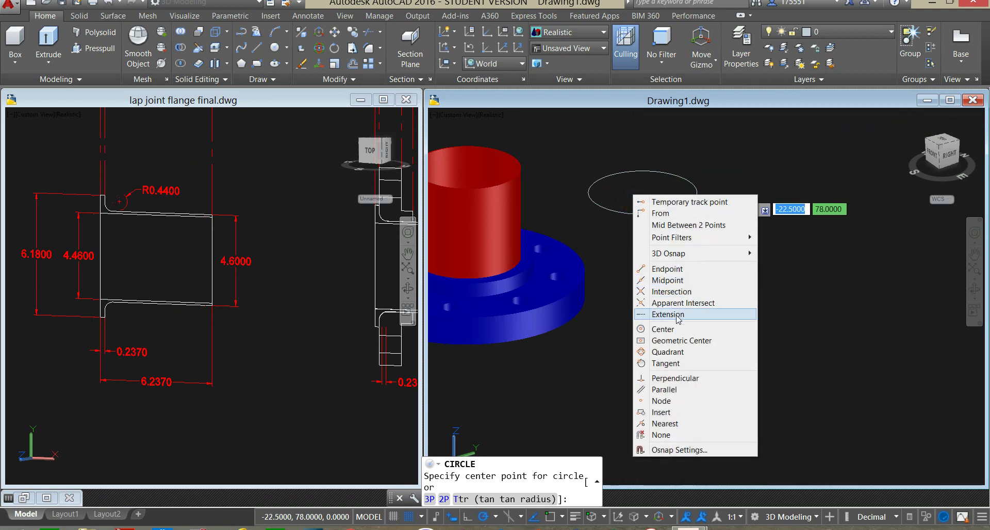
left_click(665, 329)
left_click(628, 212)
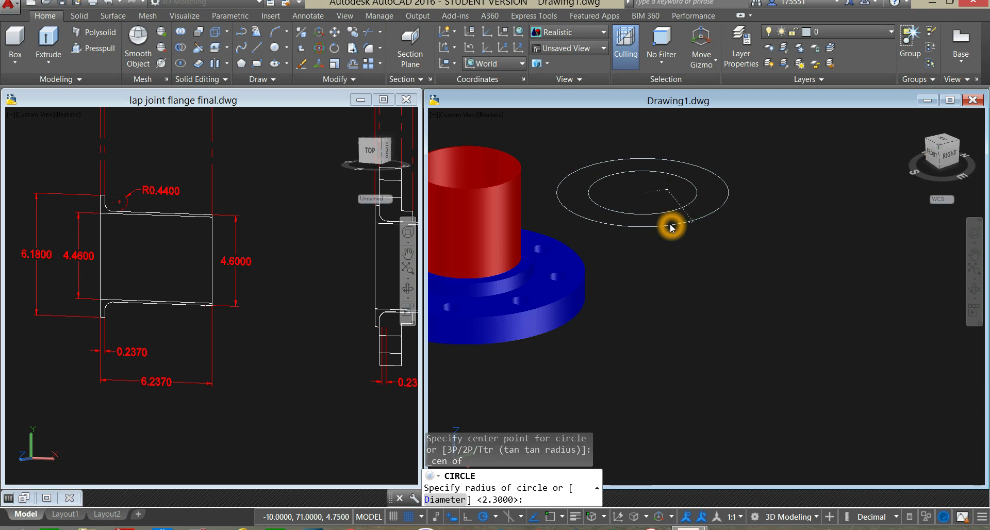
key("Return")
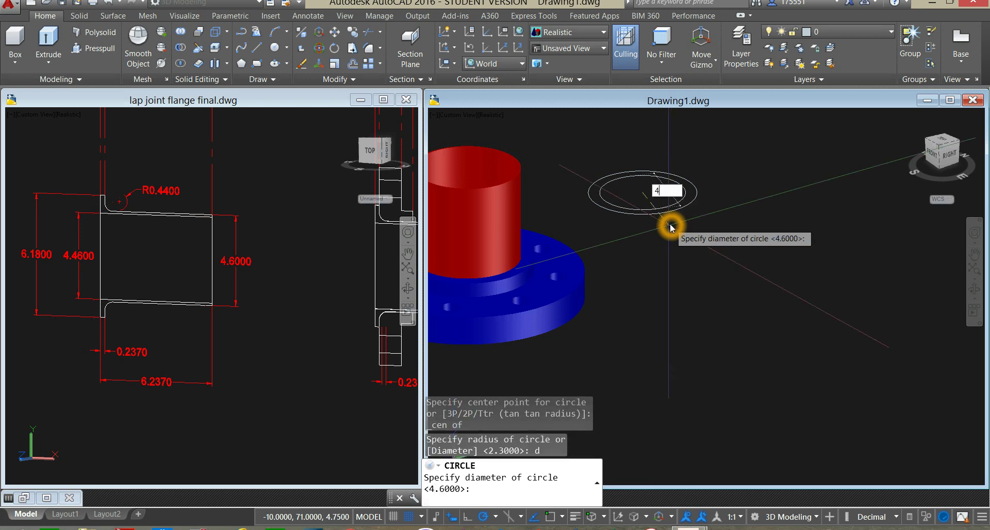
key("Return")
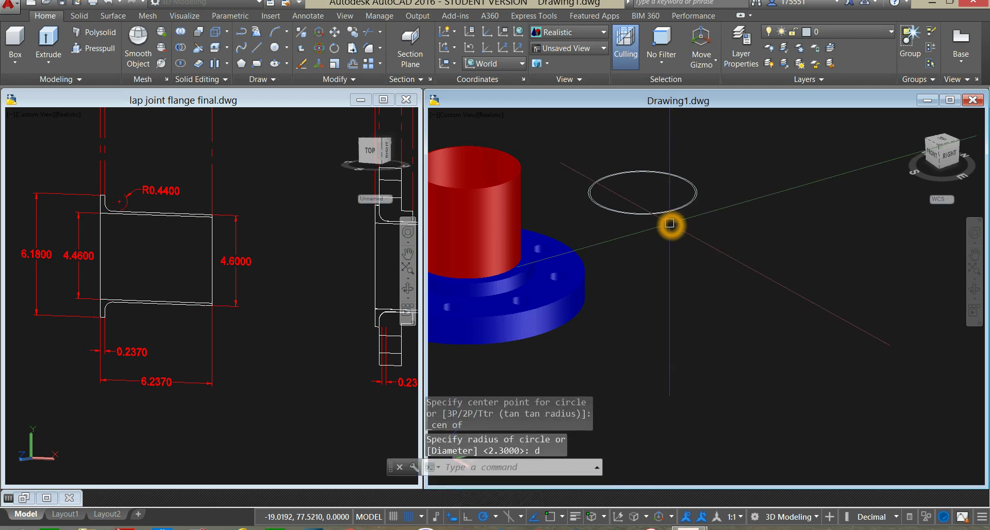
middle_click_drag(663, 190, 686, 238)
left_click(675, 241)
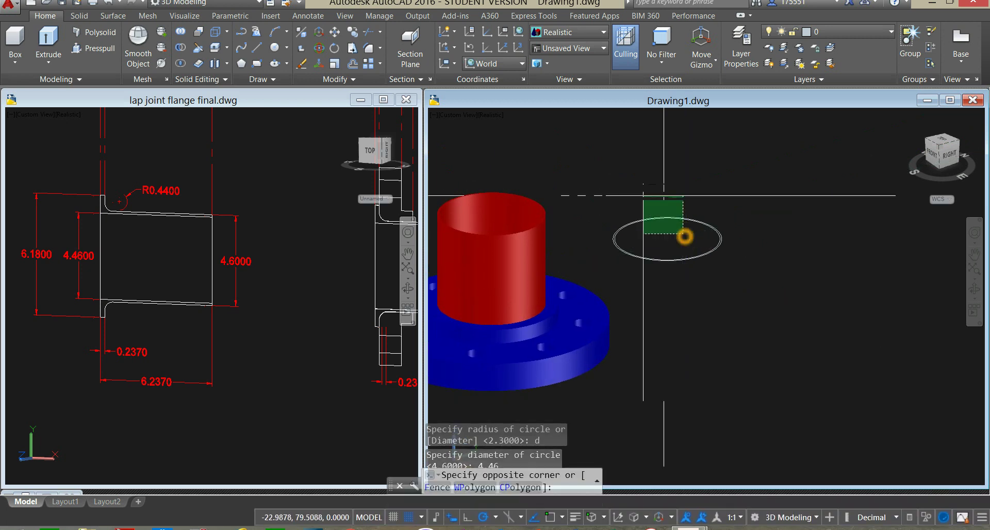
left_click(642, 204)
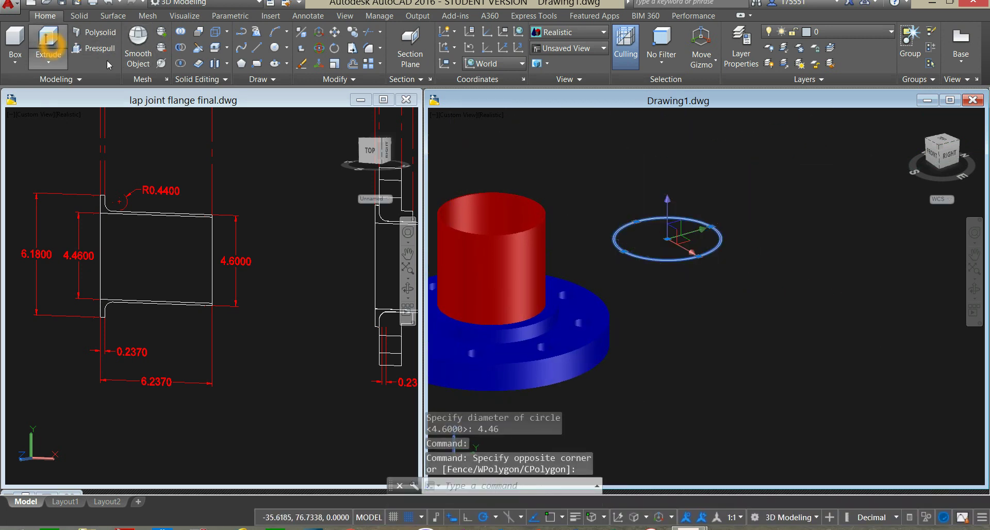
Extrude the 4.46-diameter circle up to the top of the taller grey cylinder
middle_click_drag(558, 130, 608, 257)
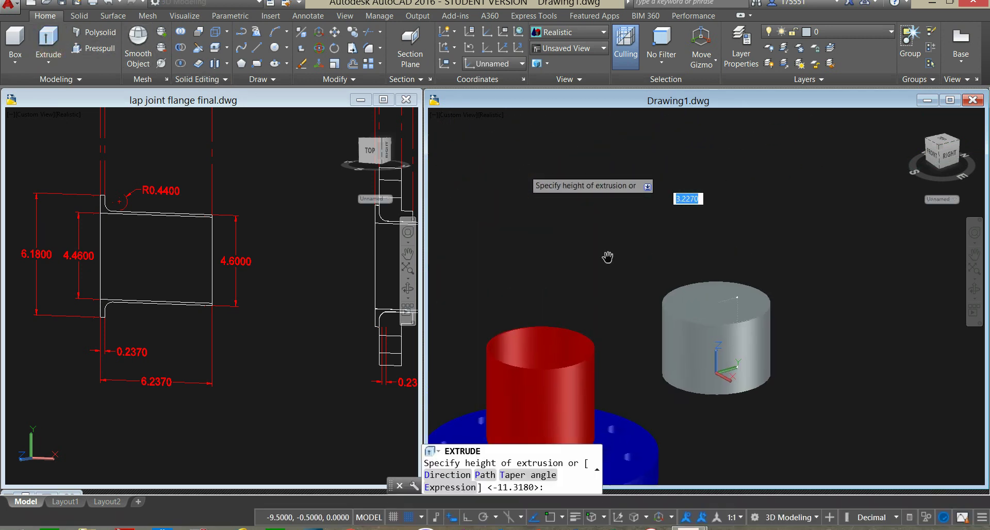
left_click(691, 154)
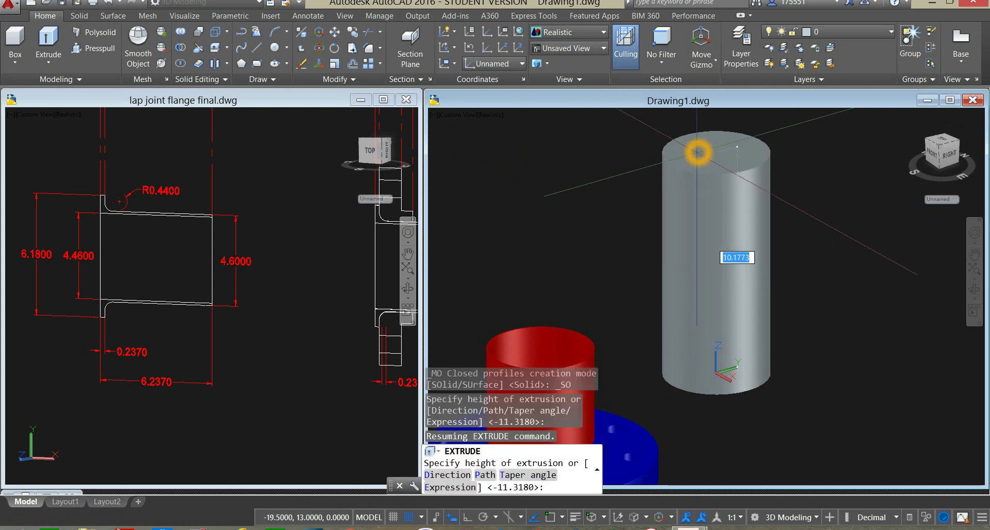
scroll(592, 178, "down", 3)
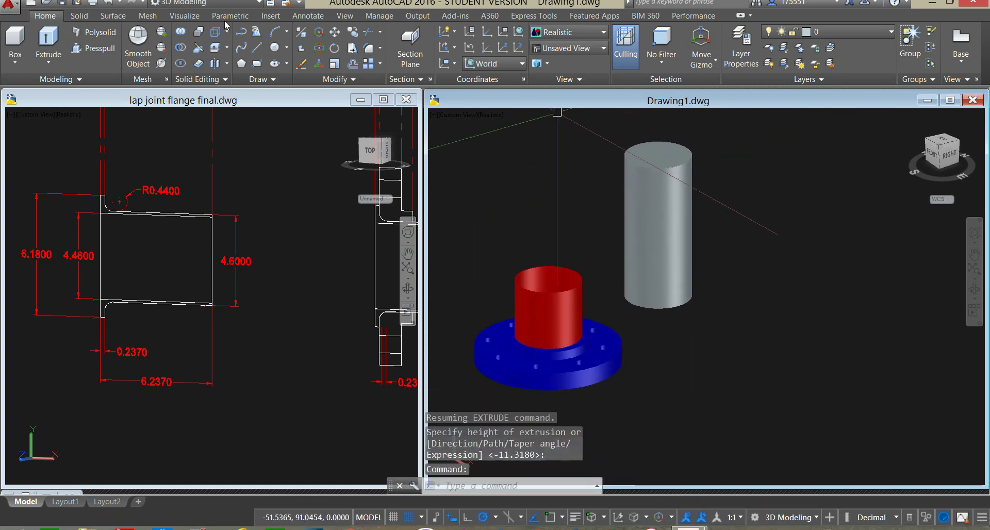
Subtract the inner cylinder from the outer cylinder to make a hollow tube
left_click(181, 48)
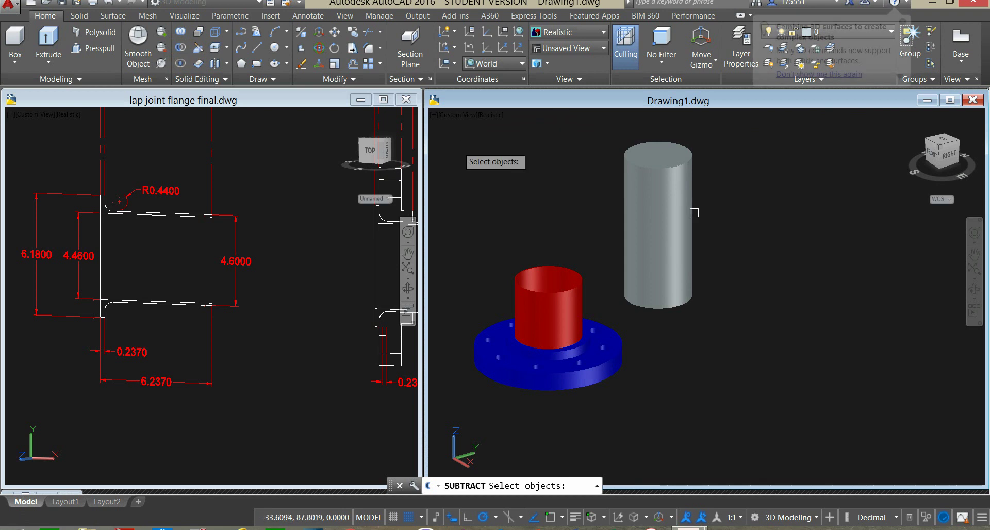
scroll(670, 165, "up", 4)
left_click(728, 170)
right_click(754, 146)
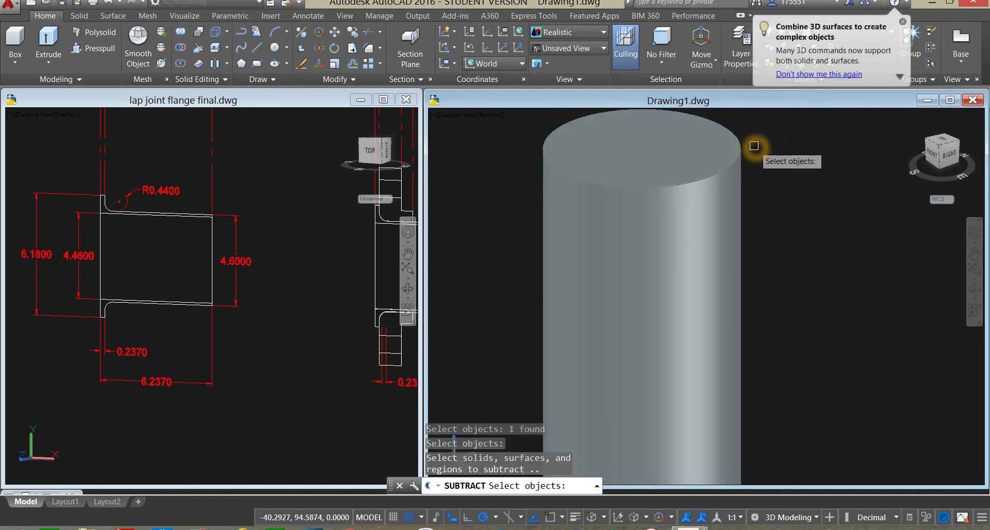
left_click(695, 141)
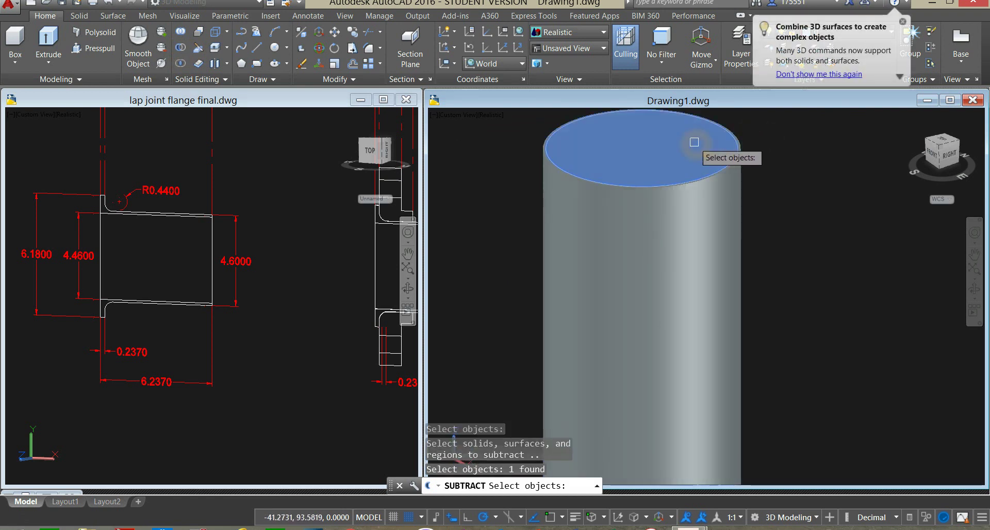
right_click(767, 147)
scroll(758, 160, "down", 5)
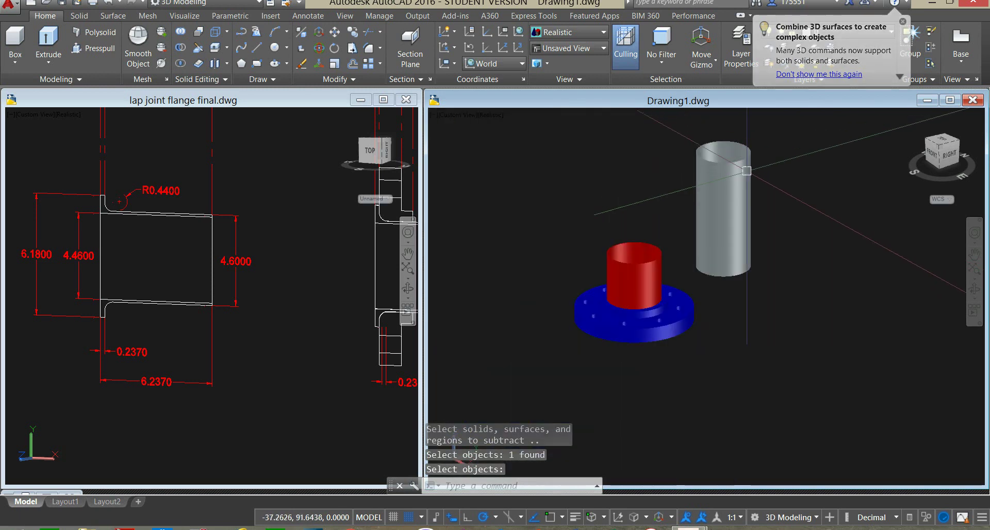
Put the hollow tube on the 'pipe' layer
left_click(752, 171)
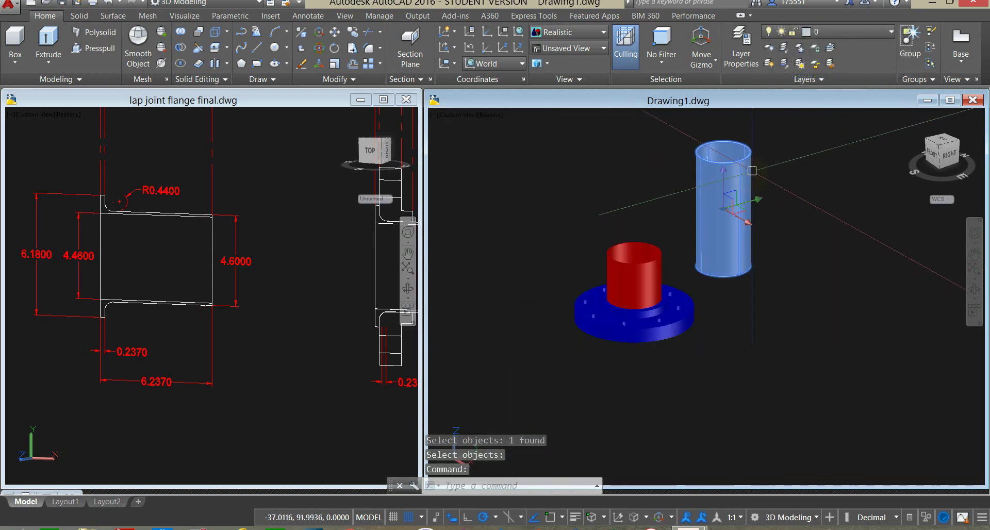
left_click(853, 32)
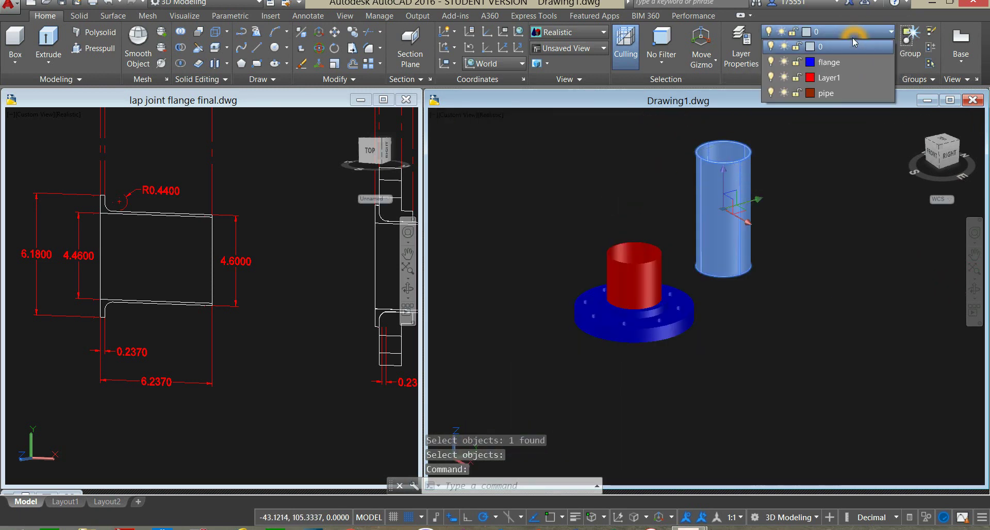
left_click(825, 93)
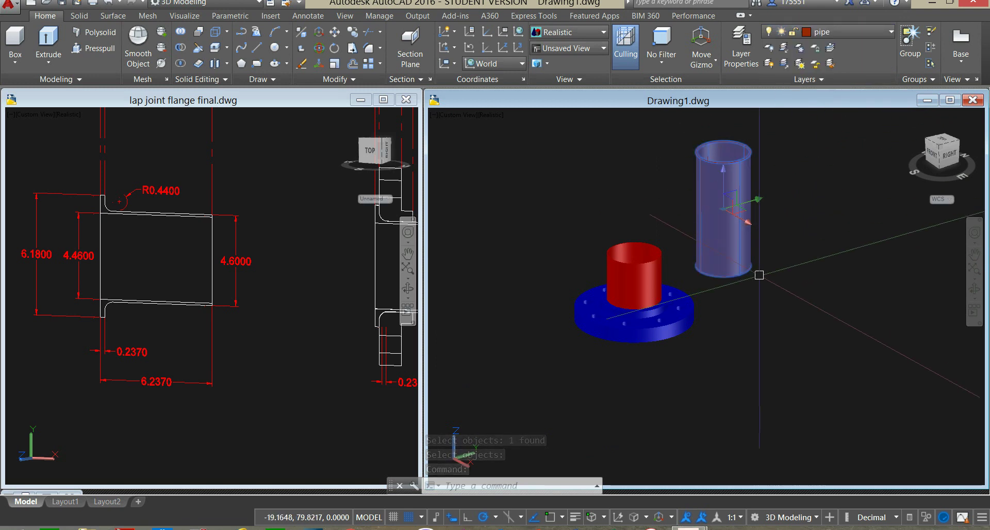
key("Escape")
middle_click_drag(753, 283, 686, 216, "shift")
Start moving the pipe, using its bottom circle centre as the base point
scroll(687, 214, "up", 4)
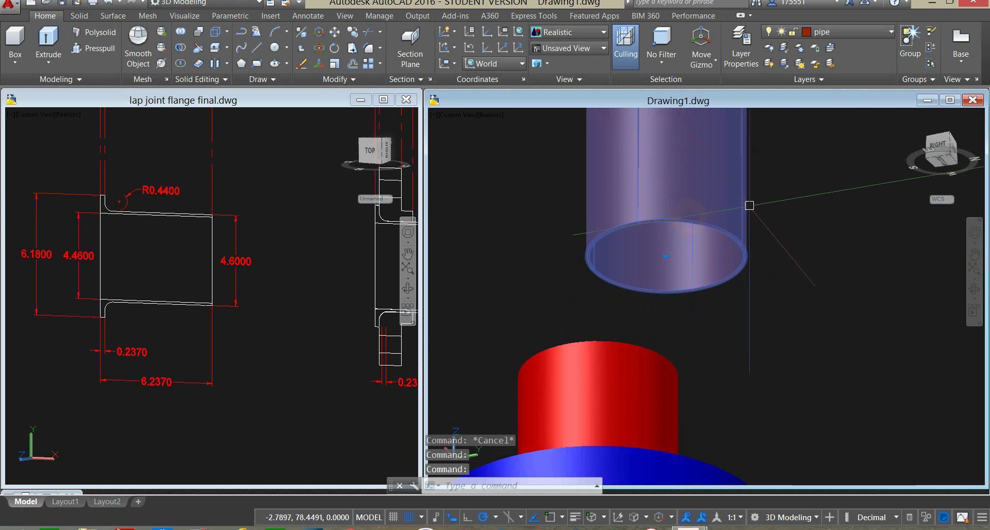
right_click(762, 173)
left_click(786, 252)
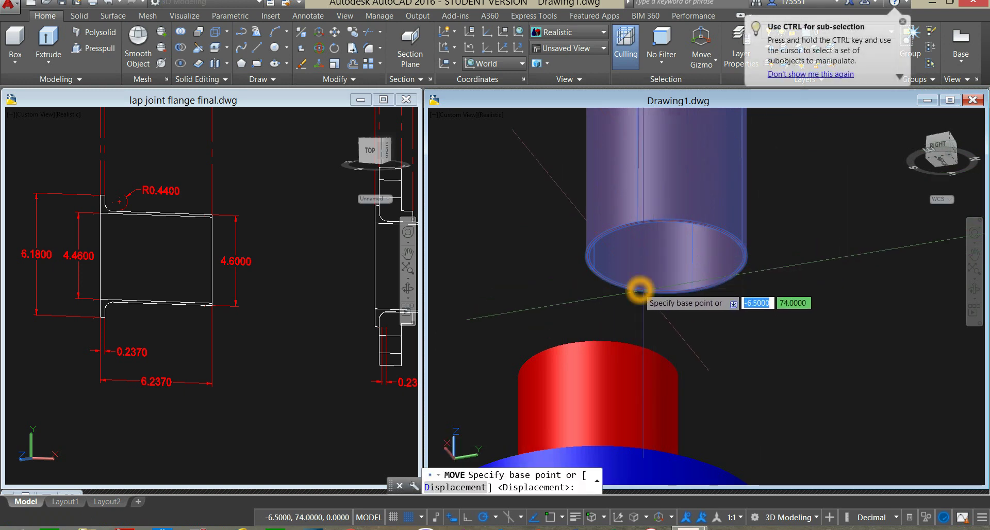
right_click(637, 260, "shift")
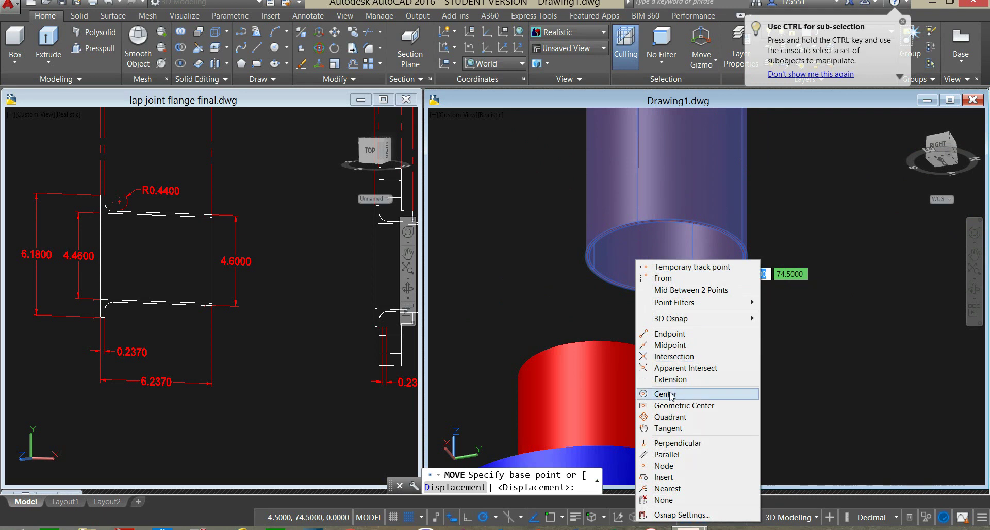
left_click(666, 394)
left_click(642, 292)
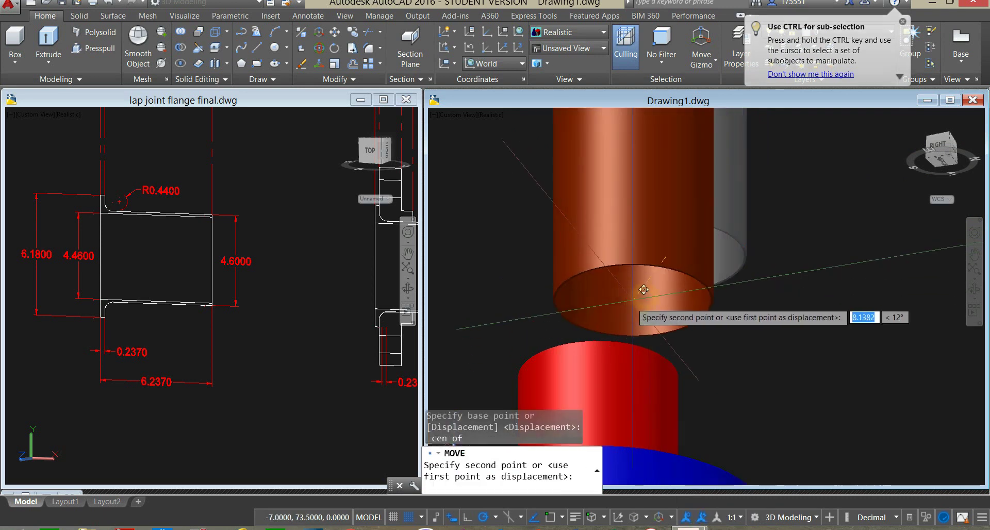
Place the pipe centred on the red stub end's top circle centre
middle_click_drag(643, 290, 555, 222, "shift")
right_click(554, 220, "shift")
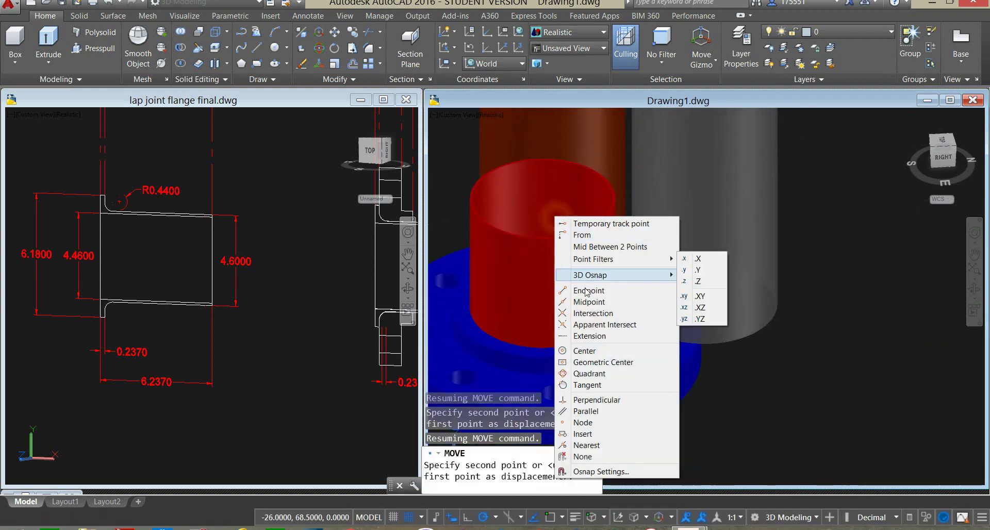
left_click(599, 351)
left_click(567, 233)
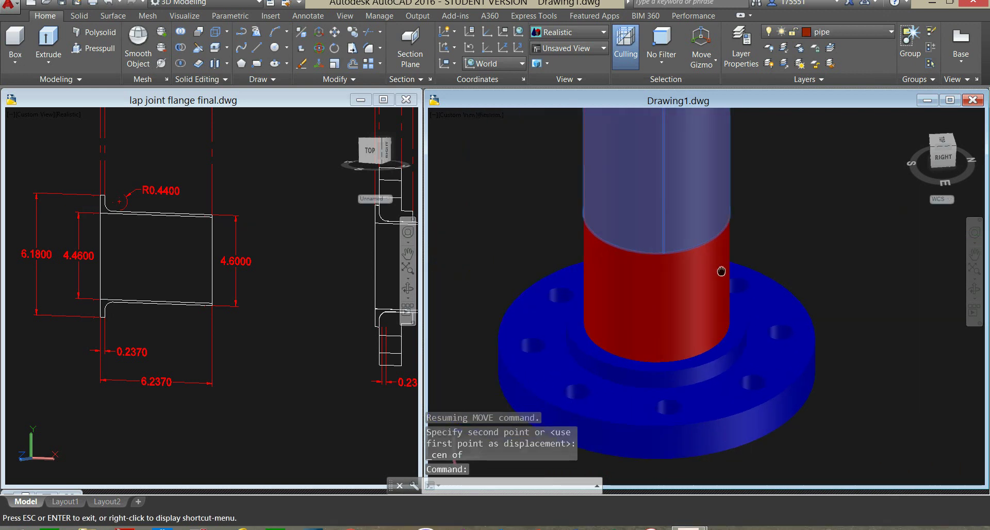
scroll(716, 272, "up", 2)
key("Escape")
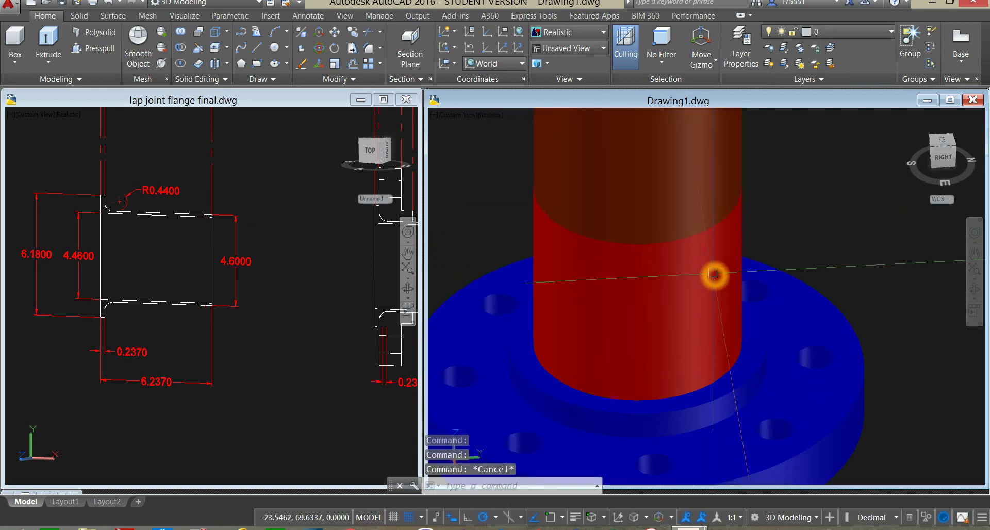
left_click(714, 273)
scroll(712, 274, "up", 2)
scroll(711, 271, "down", 5)
middle_click_drag(711, 271, 730, 281, "shift")
key("Escape")
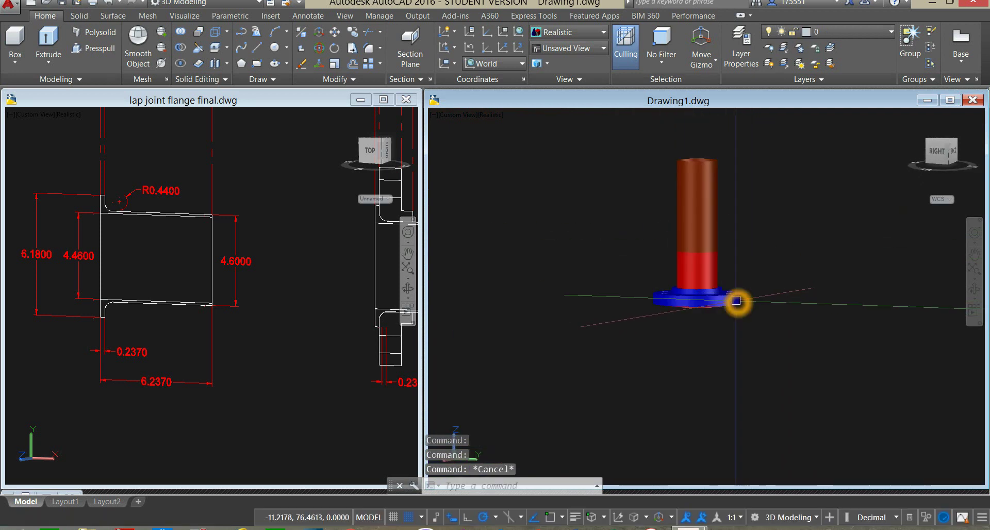
Move the blue flange up along Z to ring the pipe above the stub end
left_click(738, 300)
right_click(733, 172)
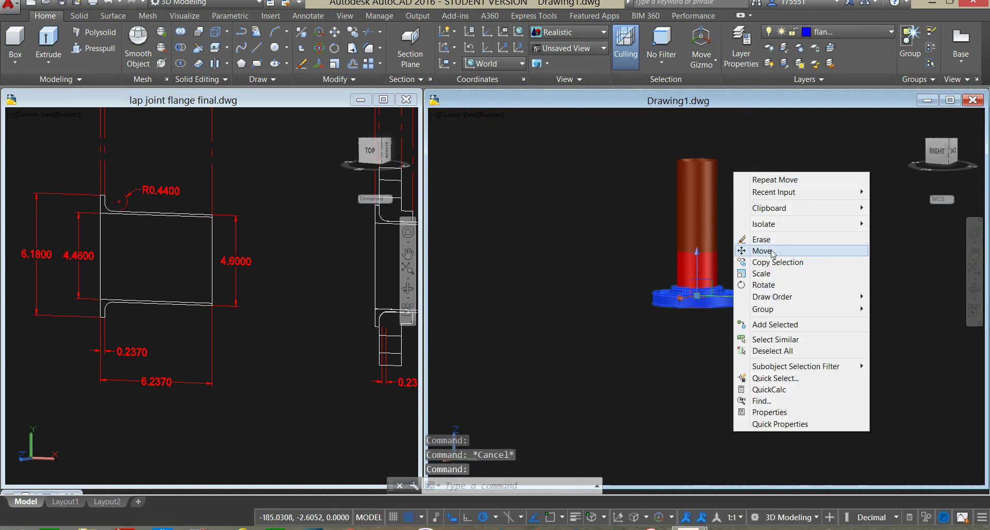
left_click(774, 255)
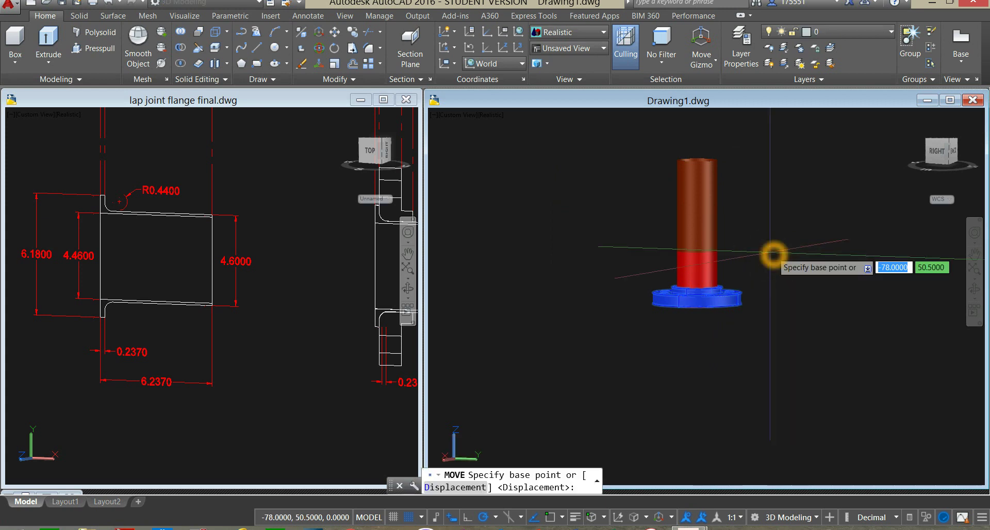
left_click(773, 251)
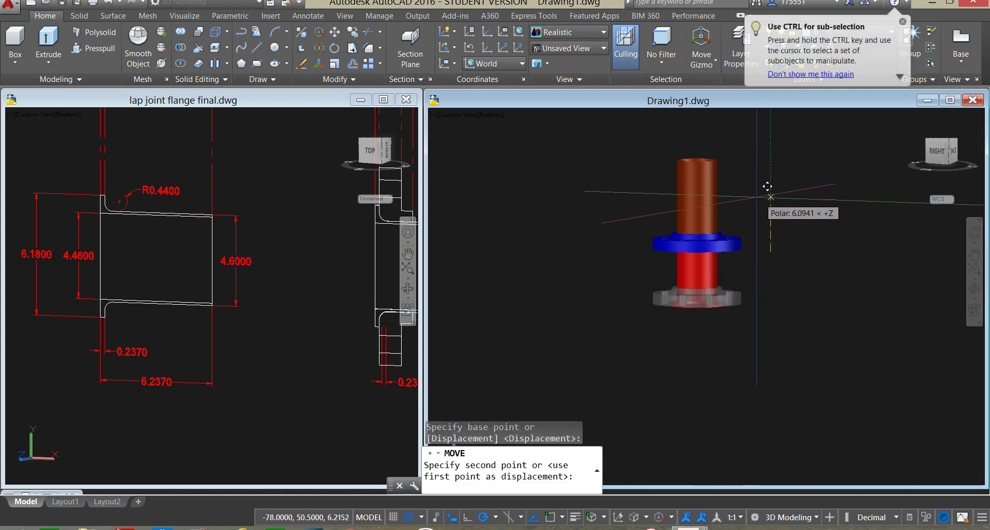
left_click(758, 195)
scroll(760, 249, "up", 3)
key("Escape")
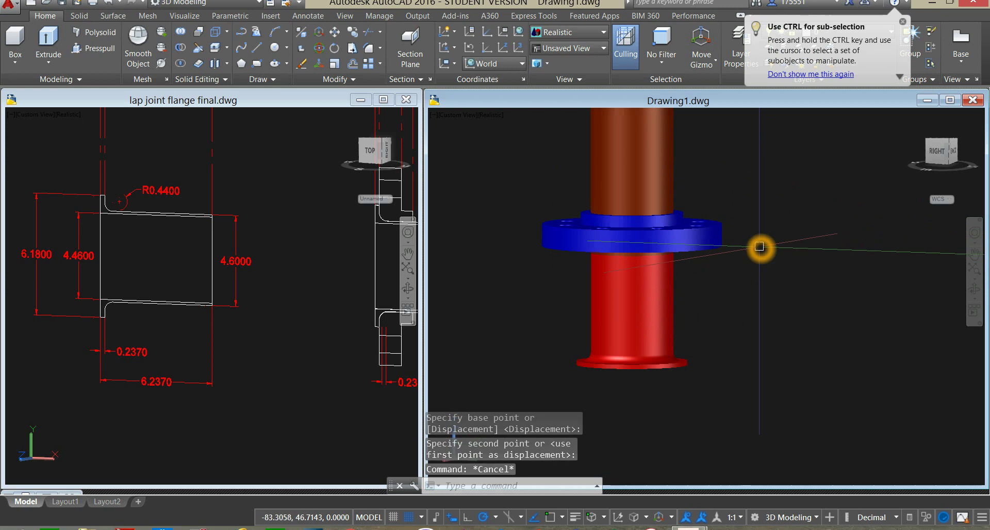
middle_click_drag(759, 247, 724, 265, "shift")
left_click(755, 356)
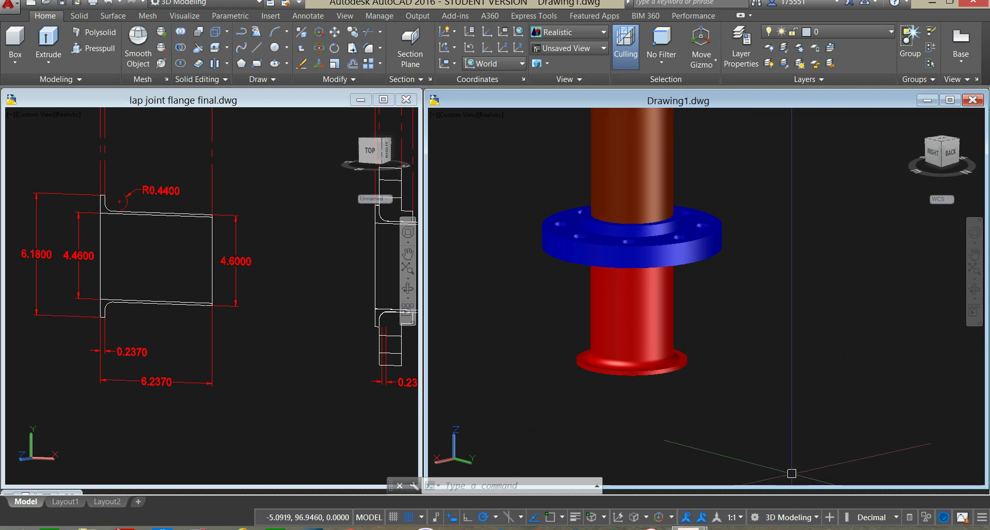
right_click(651, 529)
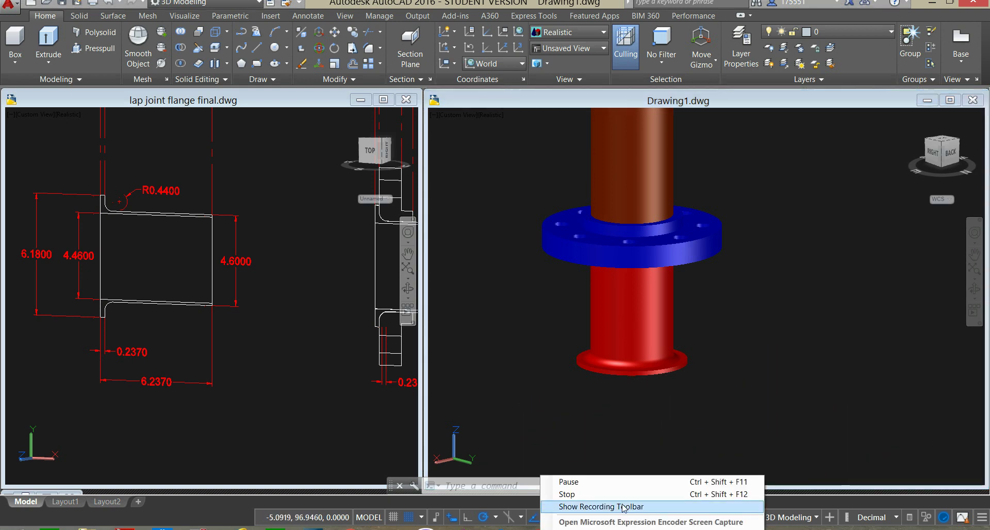